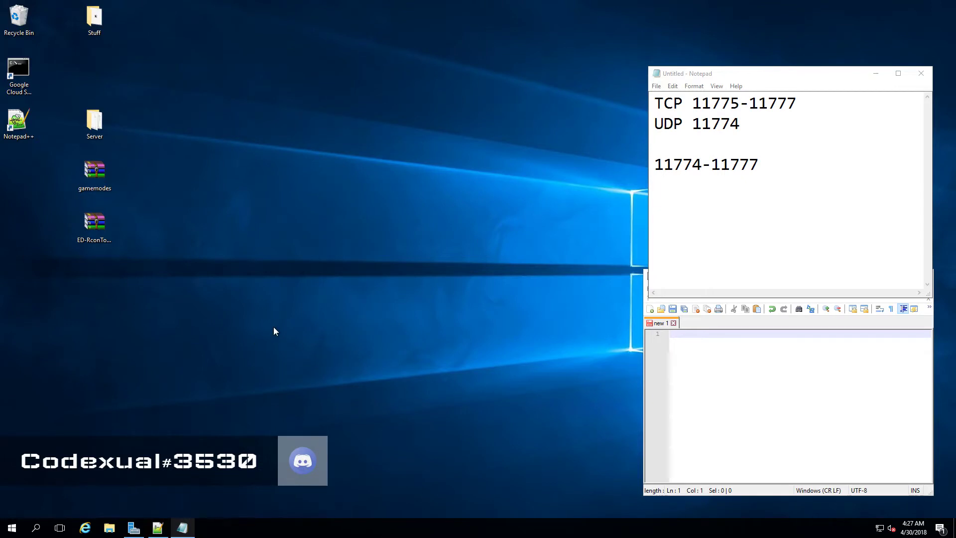
pyautogui.click(751, 167)
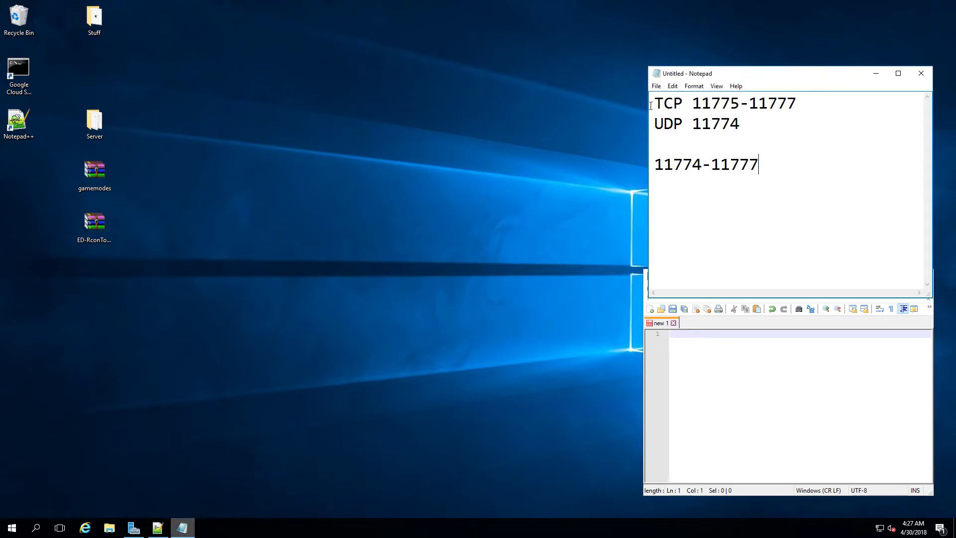
pyautogui.moveTo(781, 160)
pyautogui.mouseDown()
pyautogui.moveTo(664, 164)
pyautogui.moveTo(778, 171)
pyautogui.mouseUp()
pyautogui.click(663, 165)
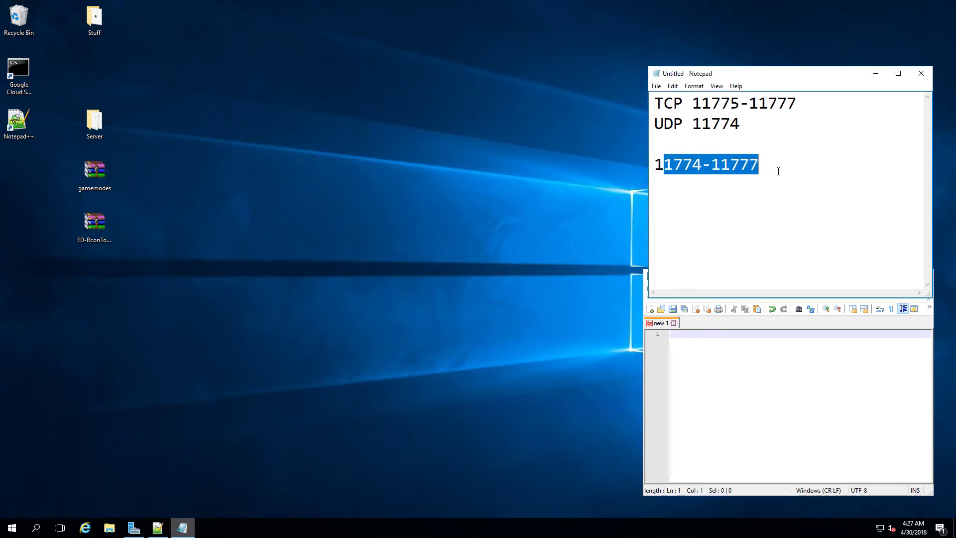
pyautogui.click(783, 173)
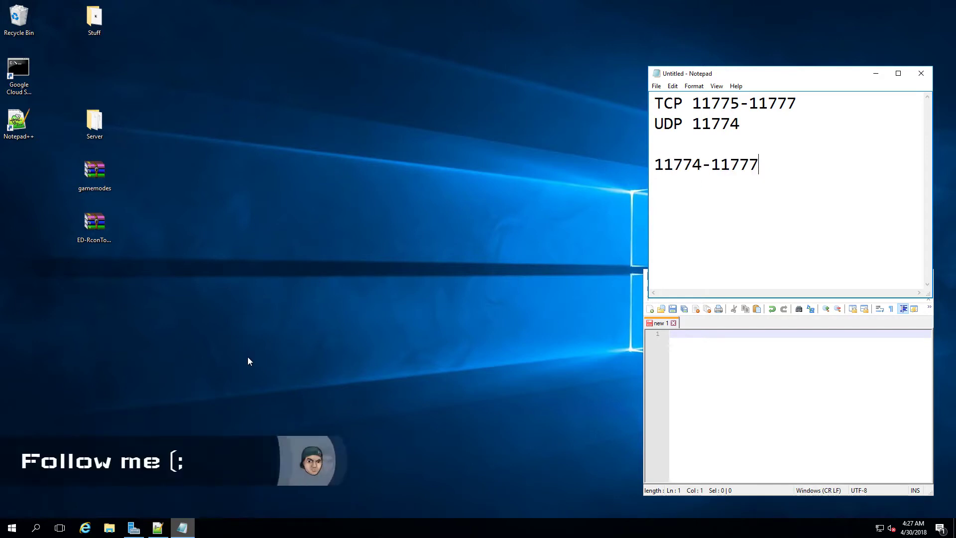
# Step: Open the Windows Firewall control panel and check the on/off settings for private and public networks
pyautogui.click(14, 528)
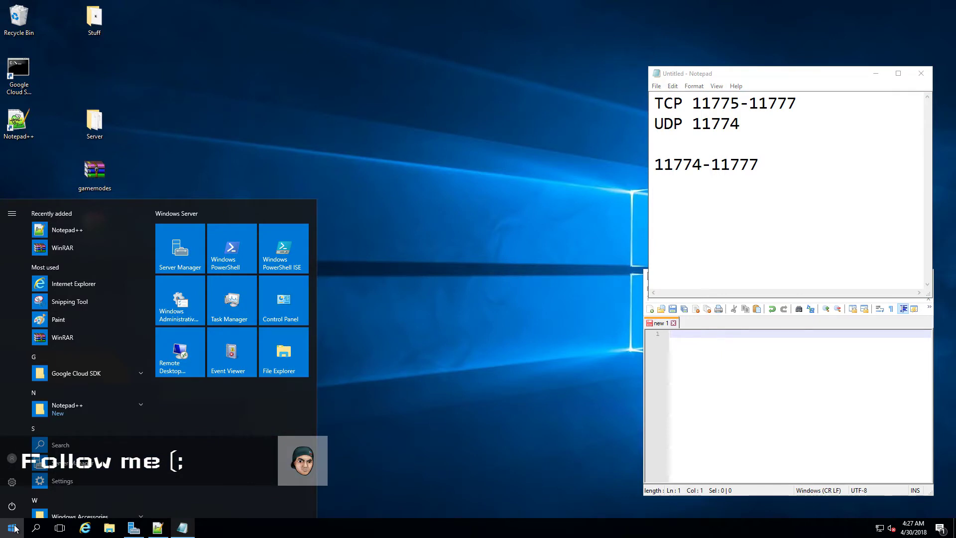
pyautogui.click(14, 529)
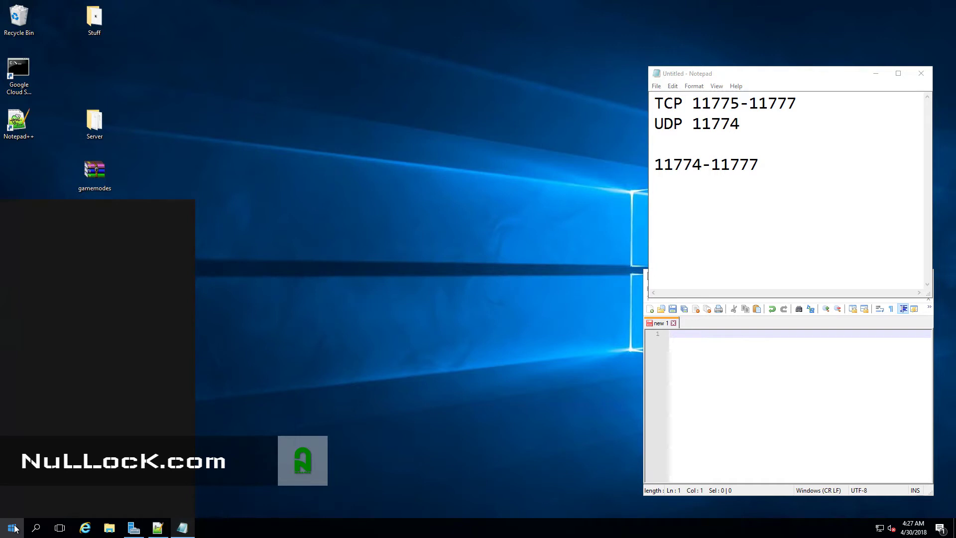
pyautogui.write('windows firew')
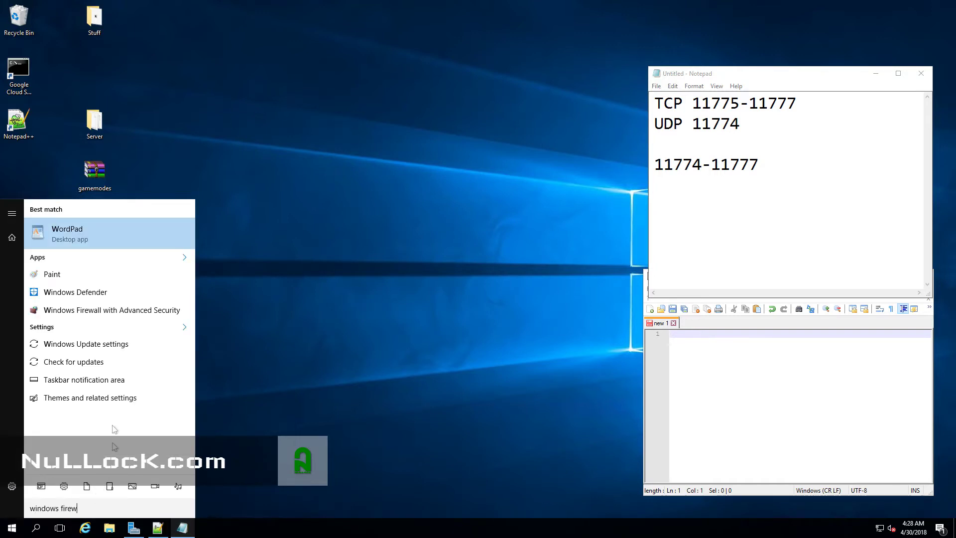
pyautogui.write('all')
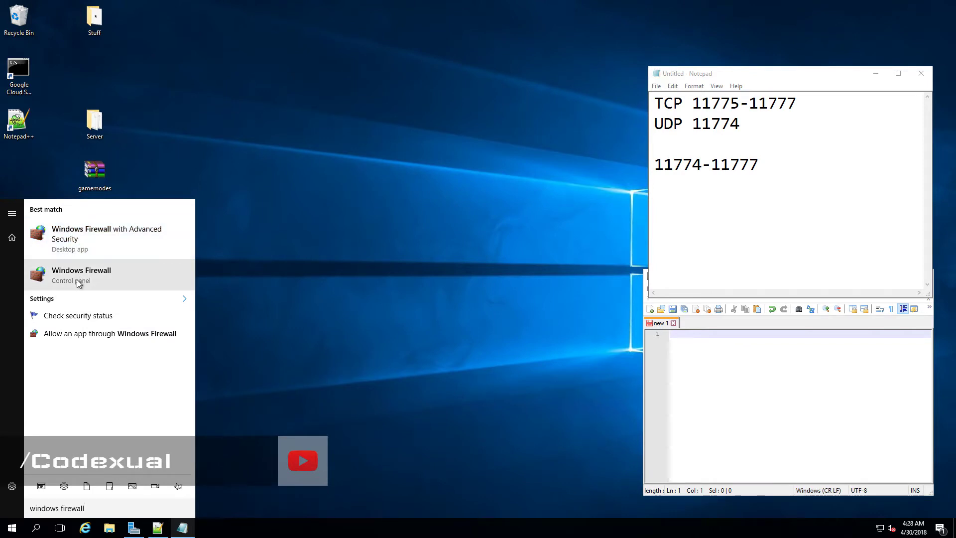
pyautogui.click(107, 275)
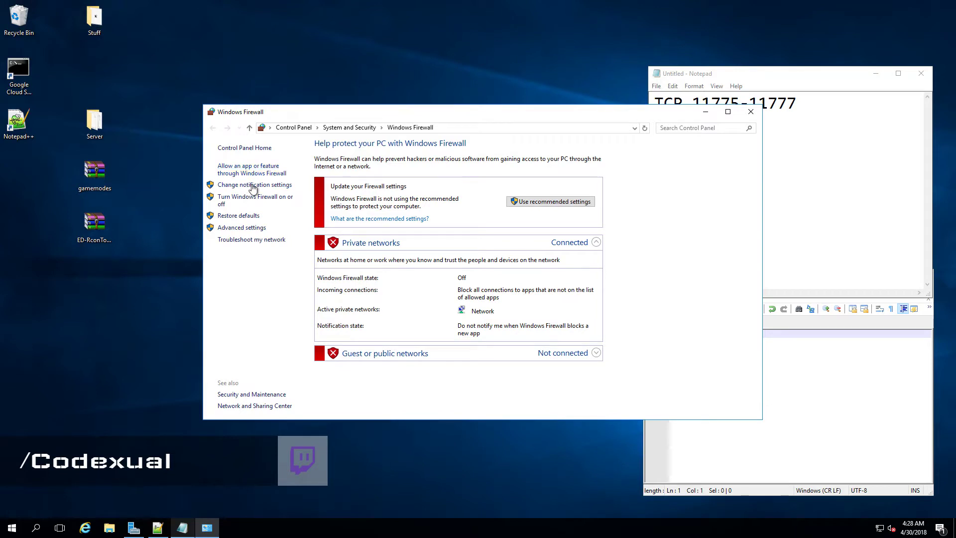
pyautogui.click(254, 187)
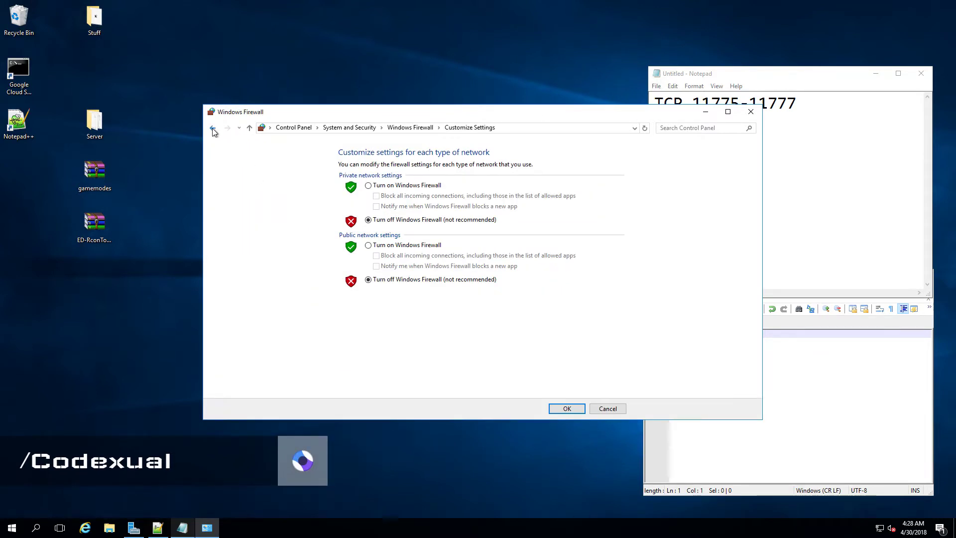
pyautogui.click(212, 129)
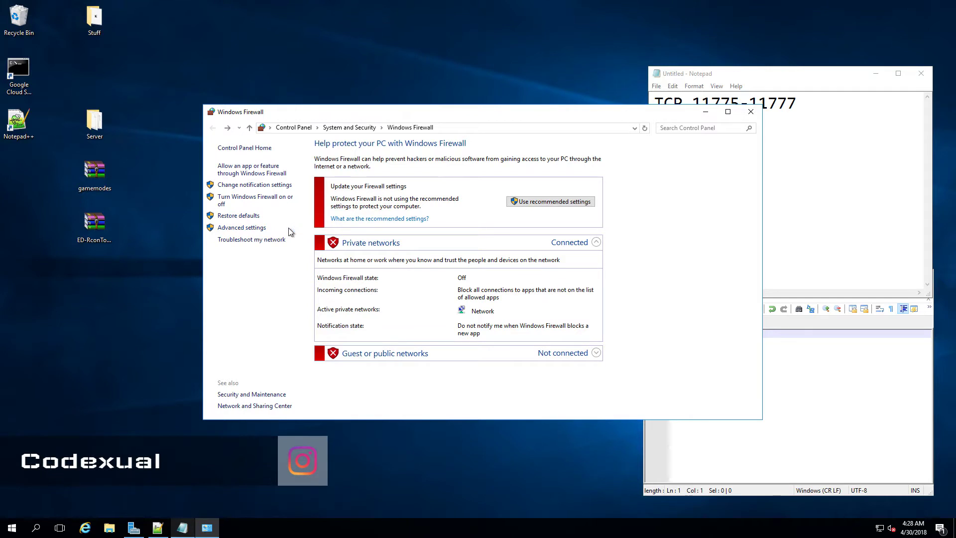
# Step: Open the firewall's advanced settings in one enlarged window, closing the duplicate window and the control panel page
pyautogui.click(264, 228)
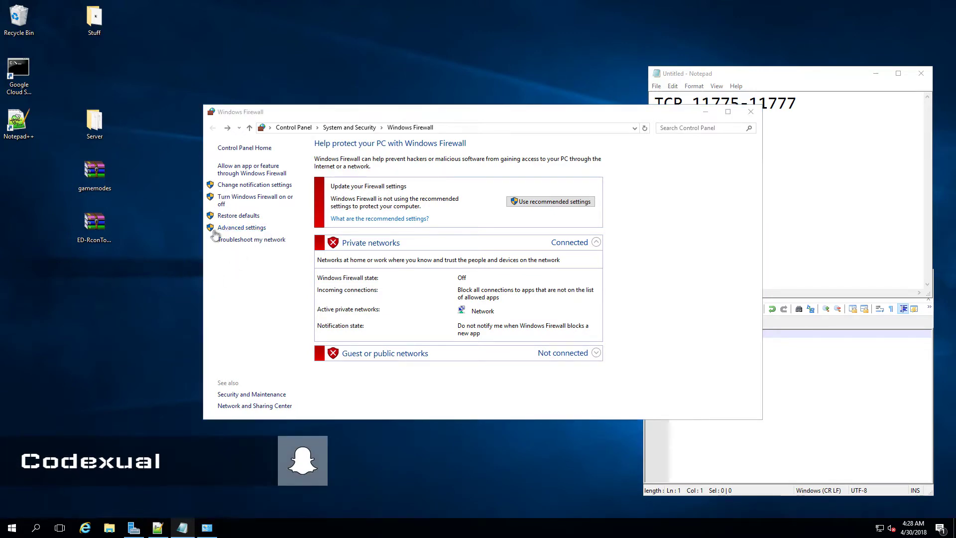
pyautogui.moveTo(159, 17); pyautogui.dragTo(168, 52)
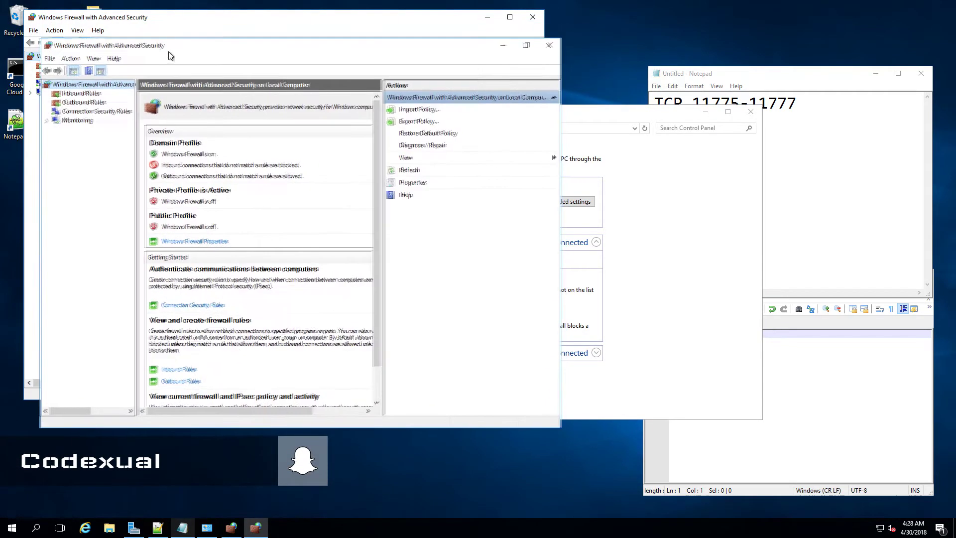
pyautogui.click(549, 45)
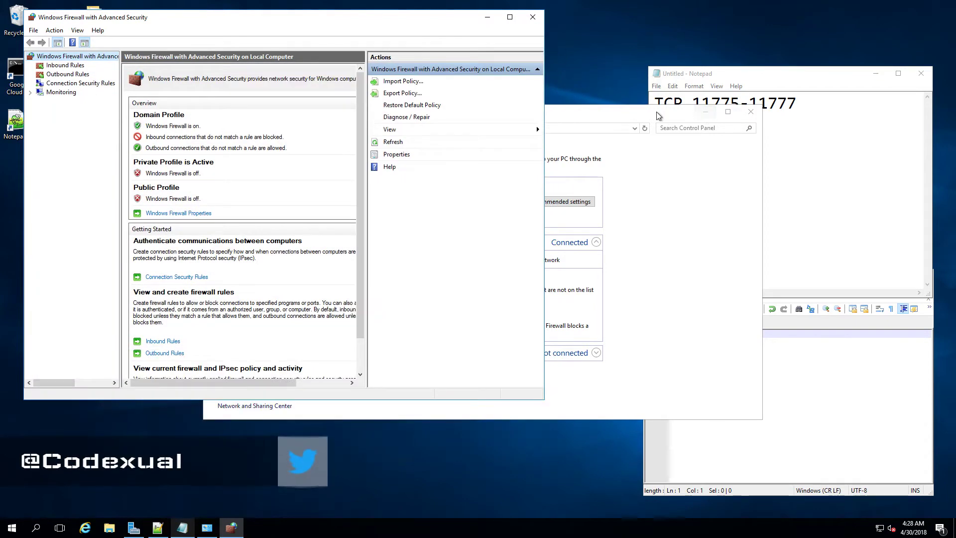
pyautogui.click(632, 102)
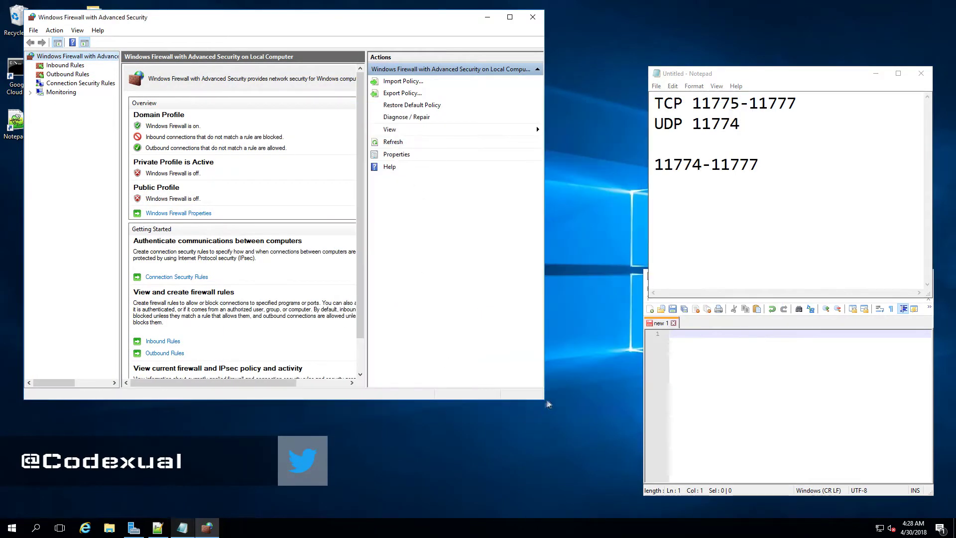
pyautogui.moveTo(548, 403); pyautogui.dragTo(754, 462)
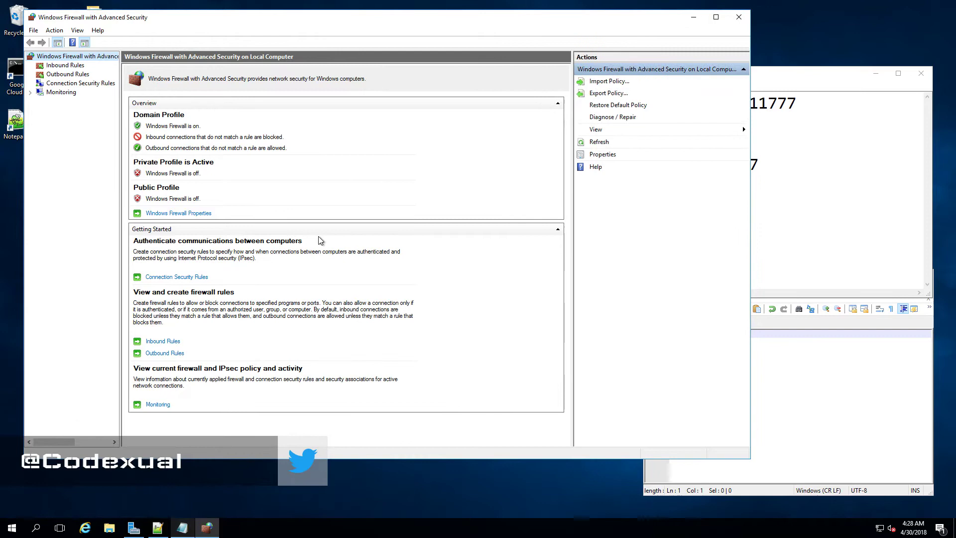
# Step: Start a new inbound firewall rule of the Port type
pyautogui.click(71, 75)
pyautogui.click(70, 66)
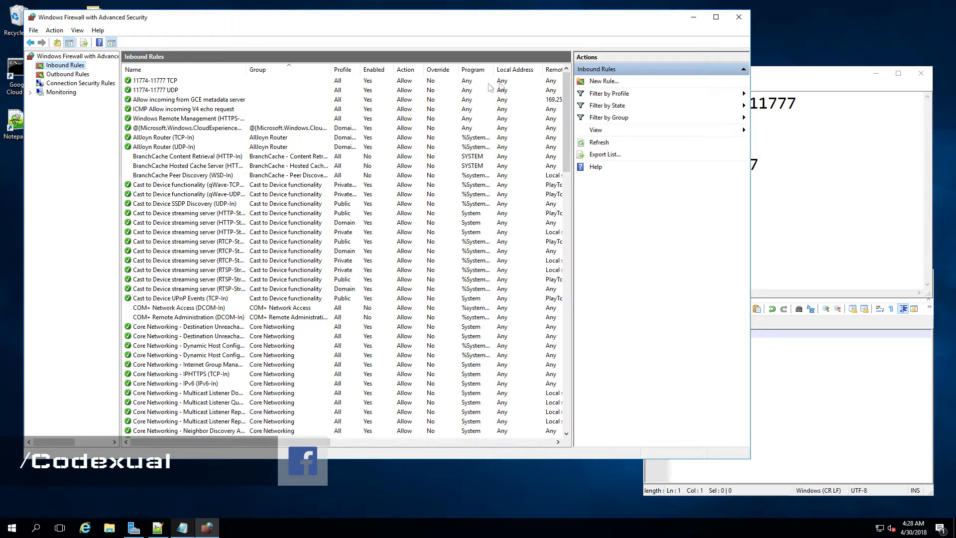
pyautogui.click(603, 81)
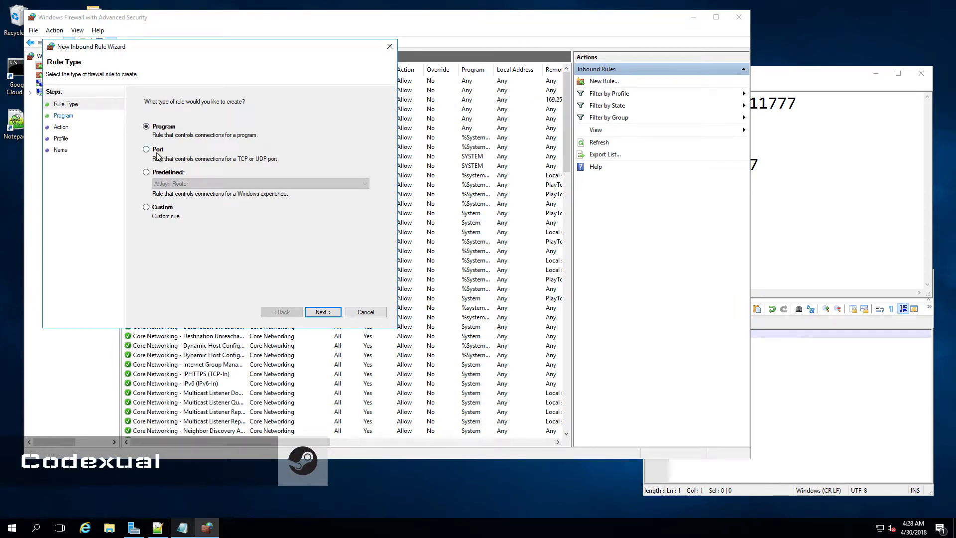
pyautogui.click(157, 156)
pyautogui.click(318, 312)
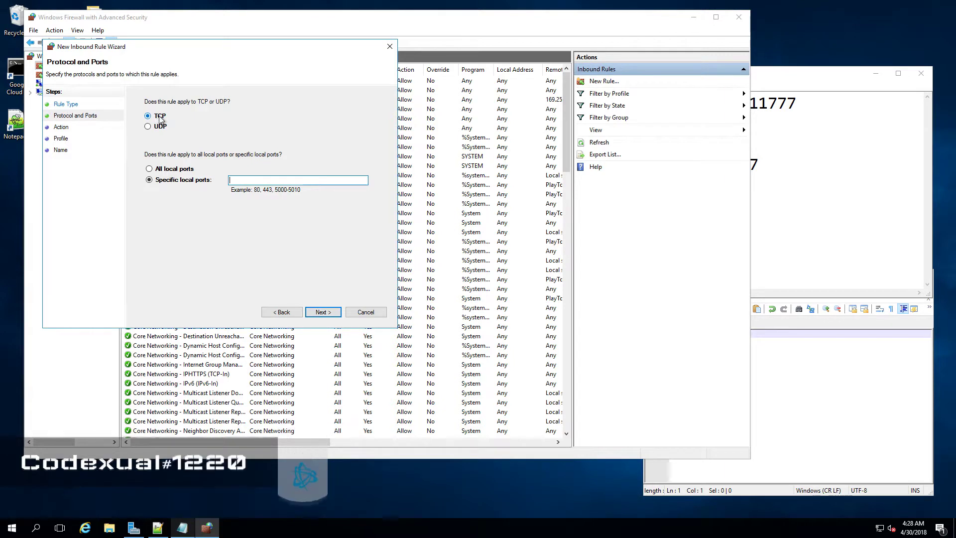
pyautogui.click(822, 211)
pyautogui.doubleClick(667, 167)
pyautogui.hotkey('ctrl', 'c')
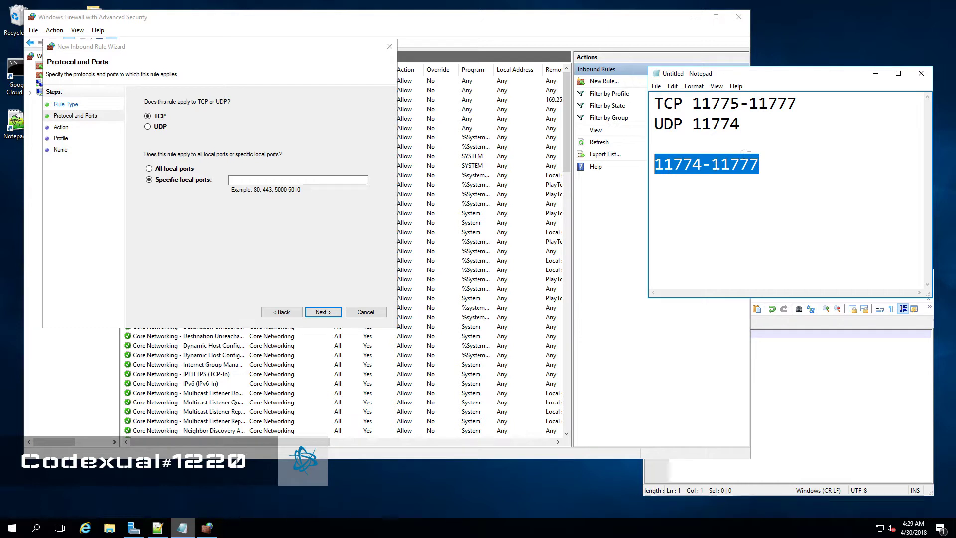
pyautogui.click(240, 180)
pyautogui.hotkey('ctrl', 'v')
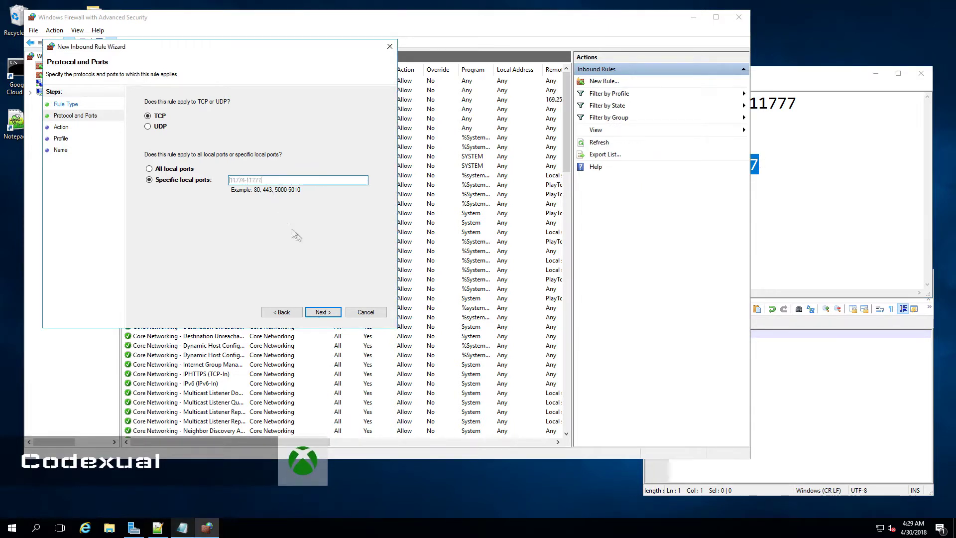
pyautogui.click(331, 312)
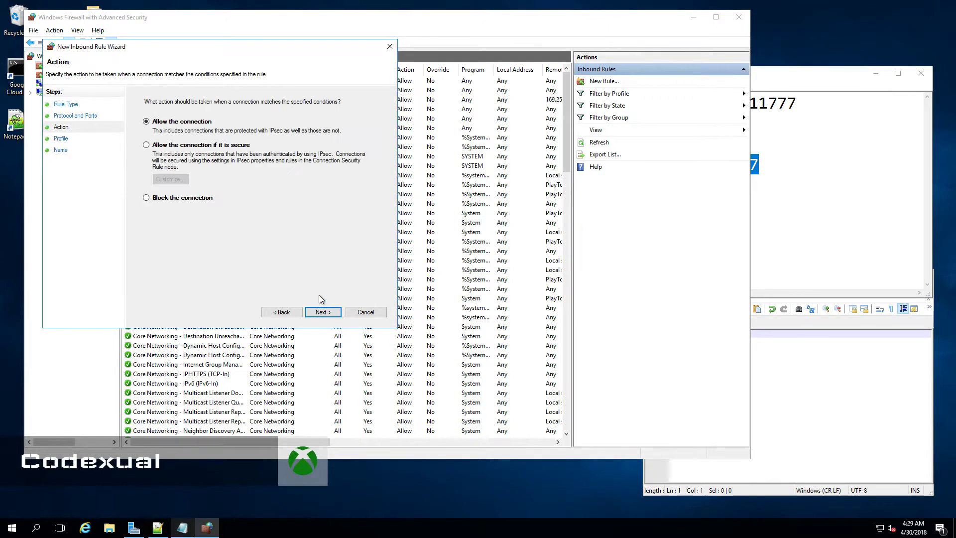
pyautogui.click(328, 315)
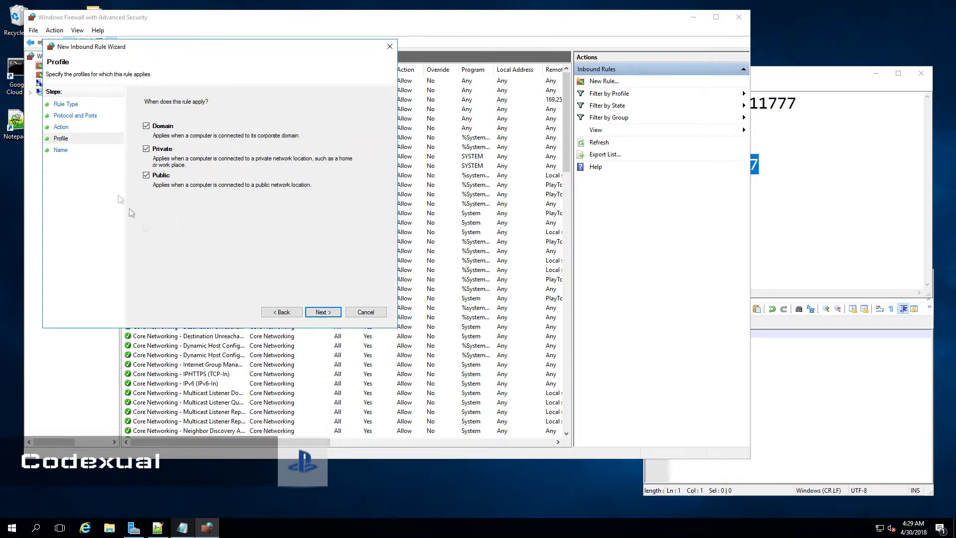
pyautogui.click(321, 312)
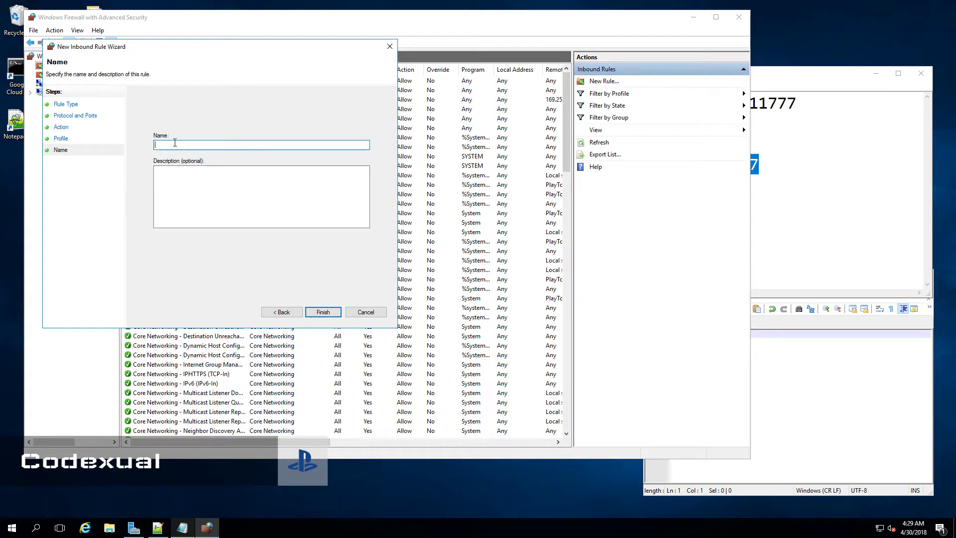
pyautogui.hotkey('ctrl', 'v')
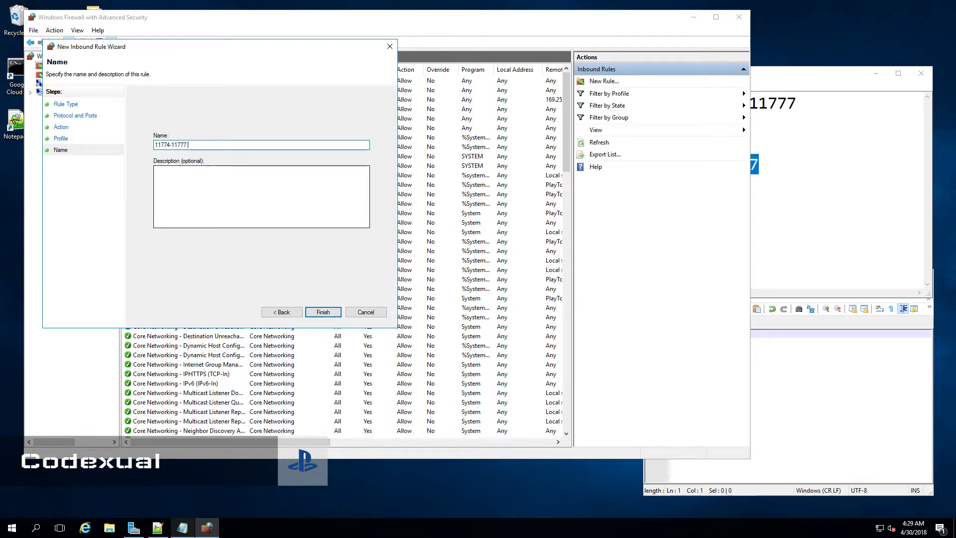
pyautogui.write('TCP')
pyautogui.click(198, 200)
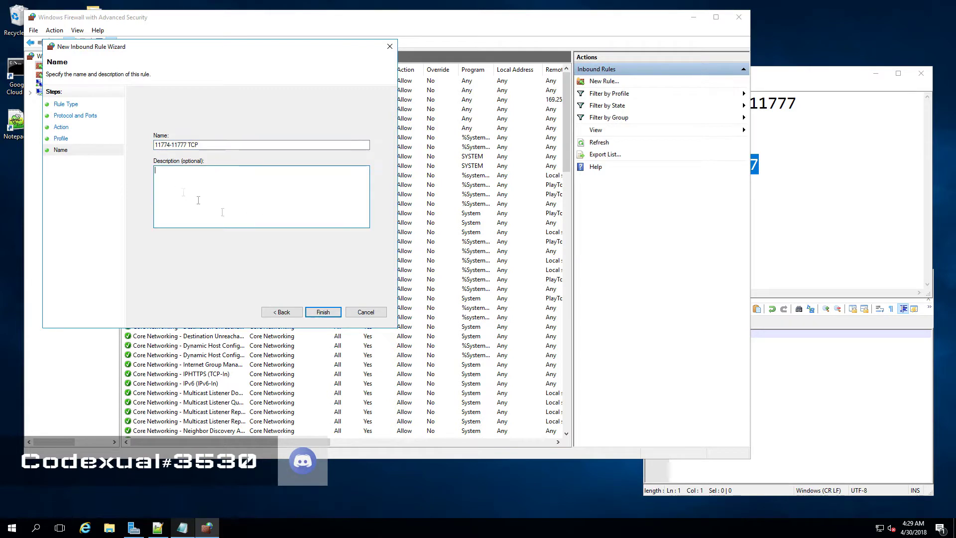
pyautogui.click(369, 312)
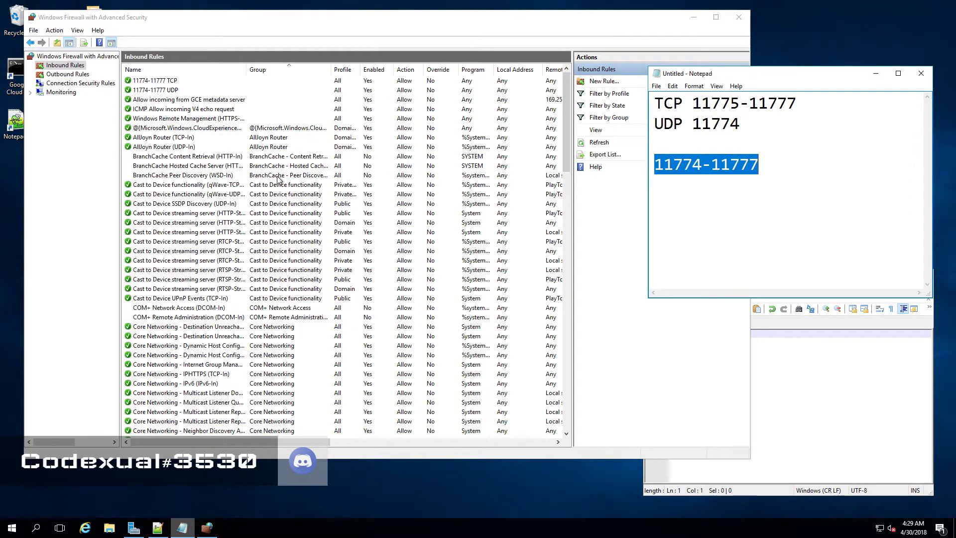
pyautogui.click(598, 264)
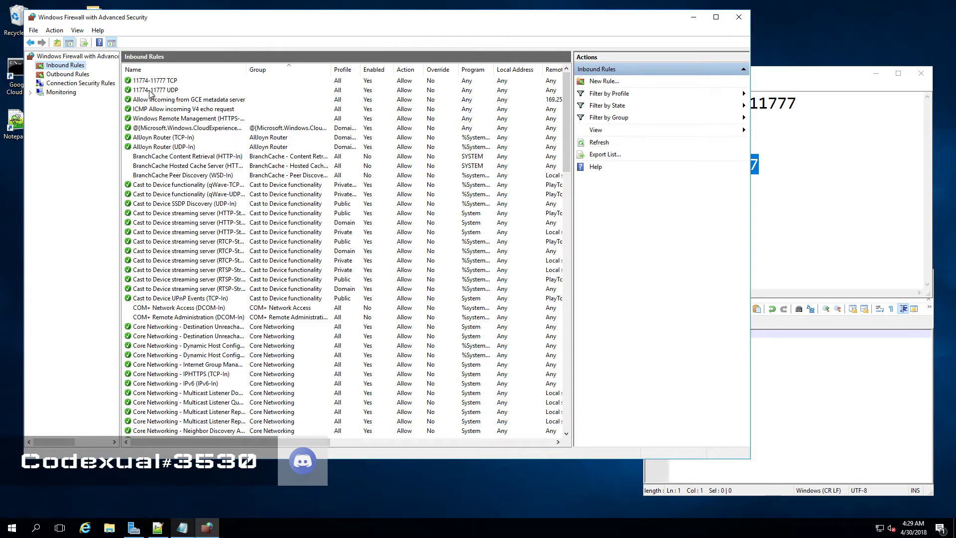
pyautogui.click(76, 75)
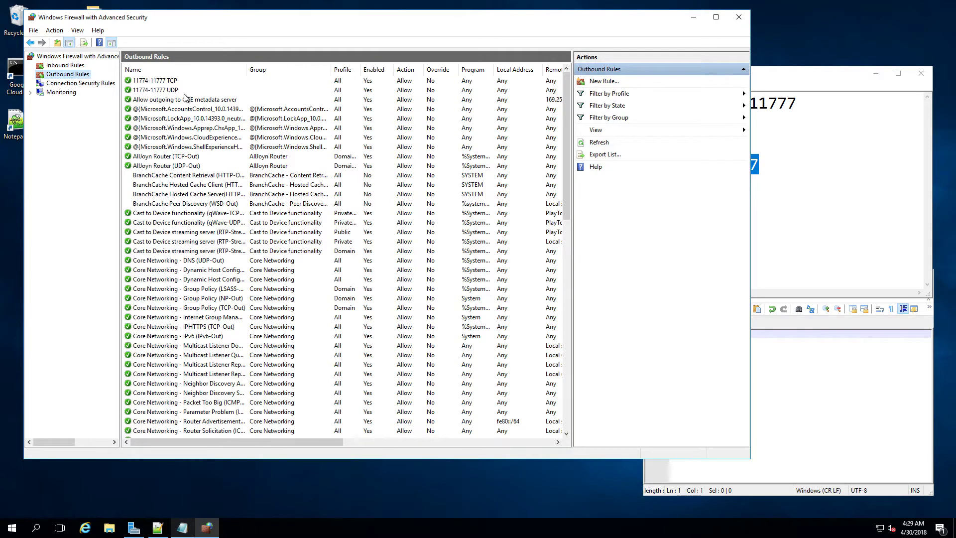
pyautogui.click(603, 81)
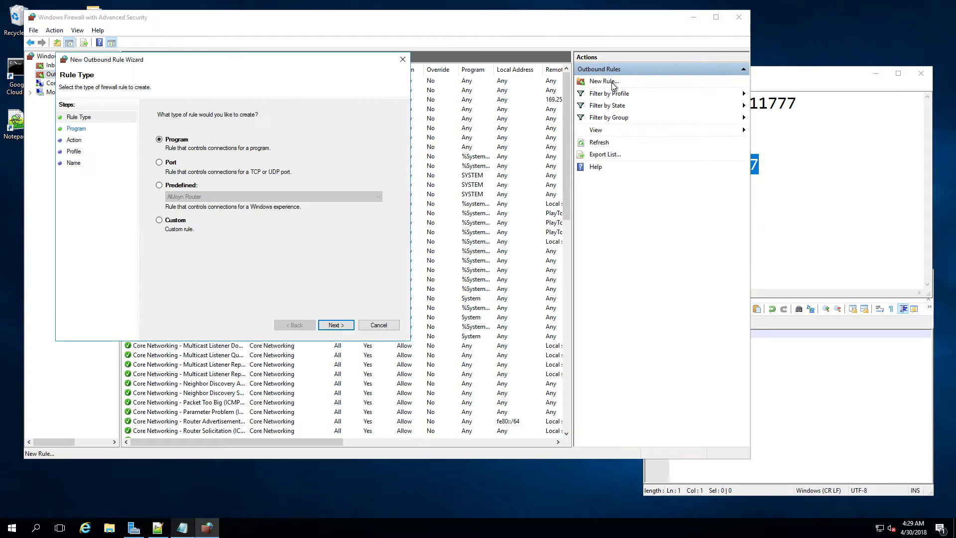
pyautogui.click(171, 163)
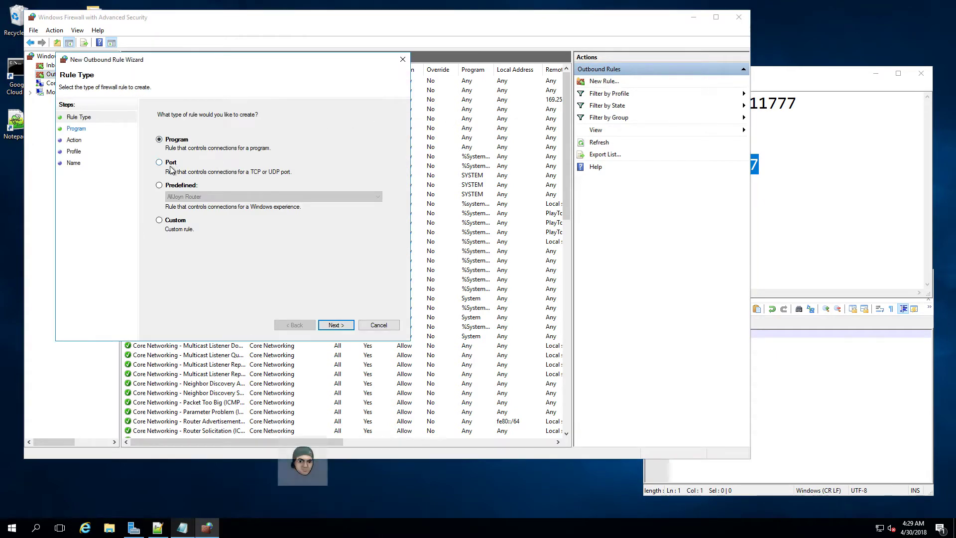
pyautogui.click(336, 324)
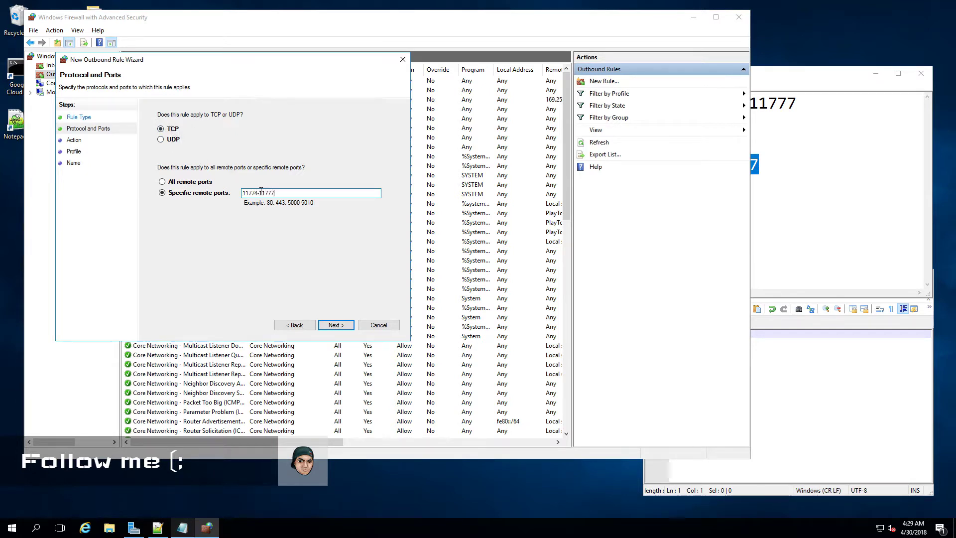
pyautogui.click(335, 325)
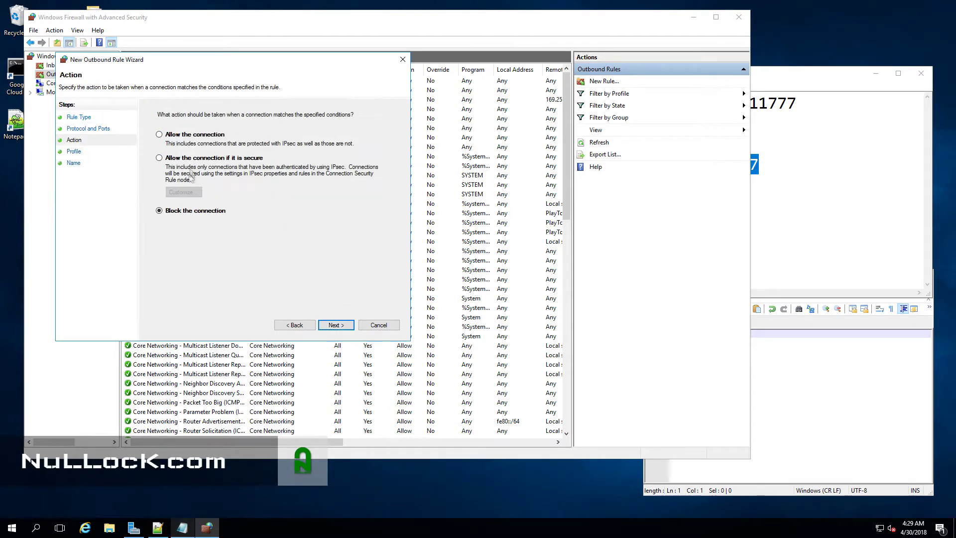
pyautogui.click(172, 136)
pyautogui.click(377, 325)
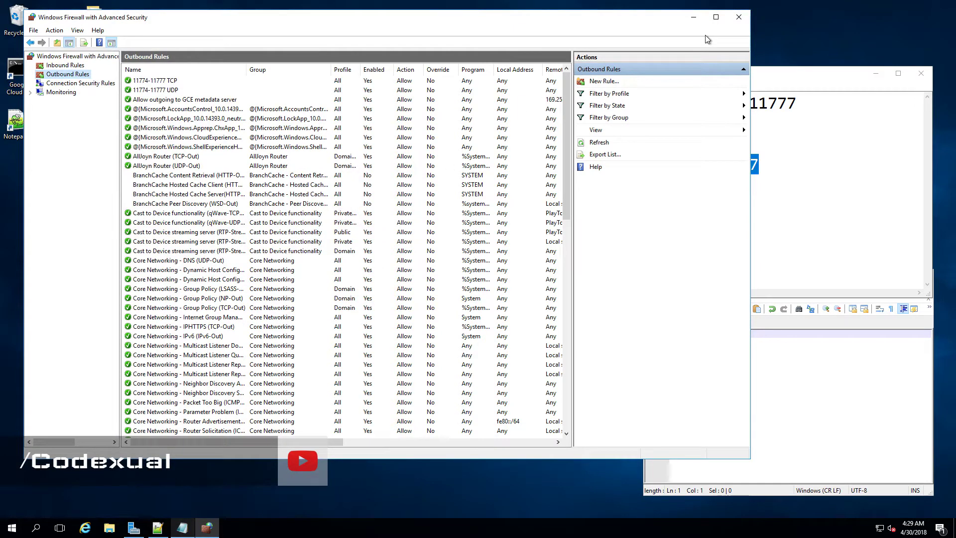
# Step: Close the advanced firewall window and return to the desktop
pyautogui.click(737, 18)
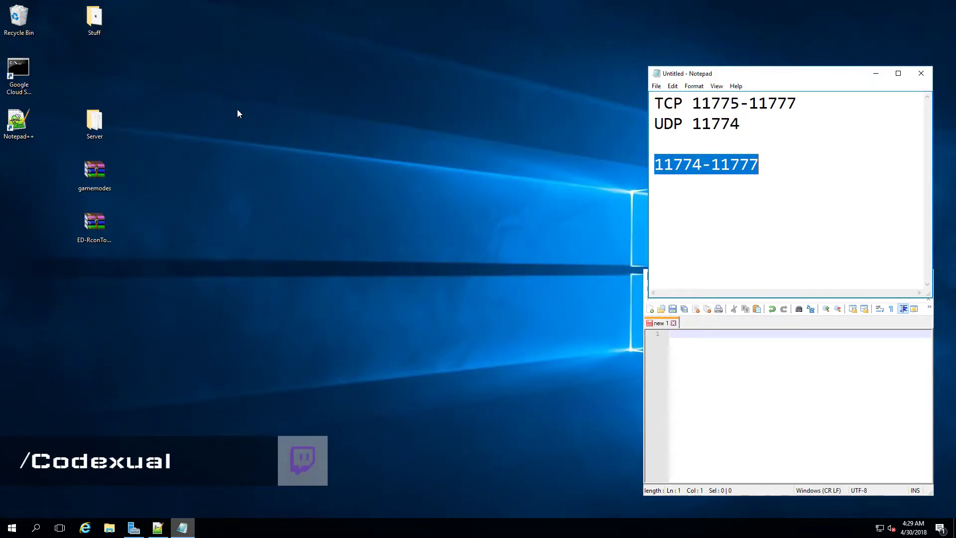
pyautogui.click(153, 125)
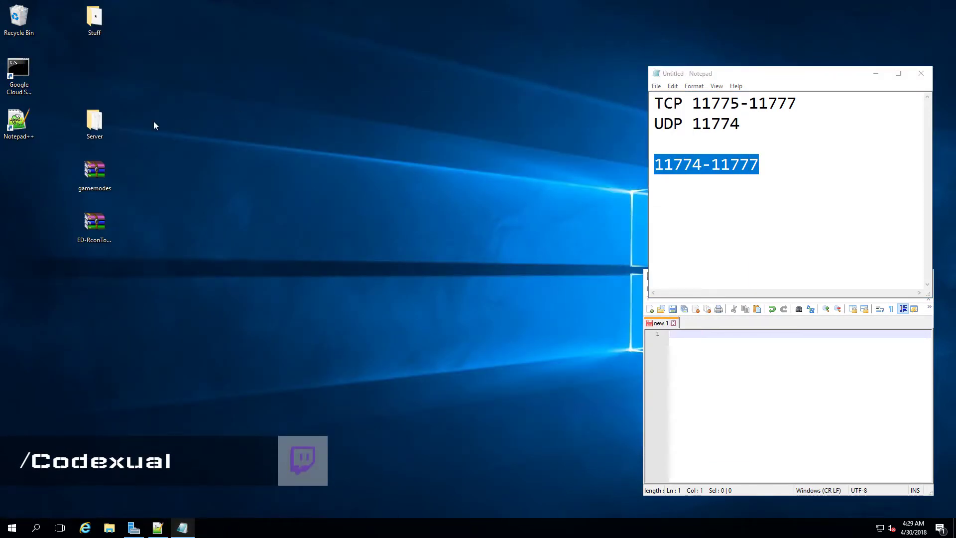
# Step: Open the Server folder on the desktop and go into its mods/server subfolder
pyautogui.doubleClick(105, 119)
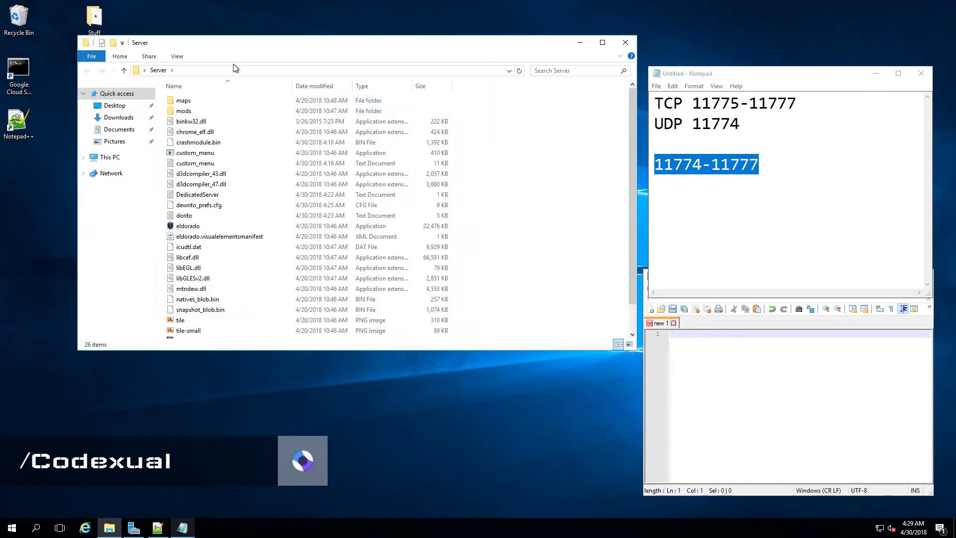
pyautogui.moveTo(240, 44); pyautogui.dragTo(242, 56)
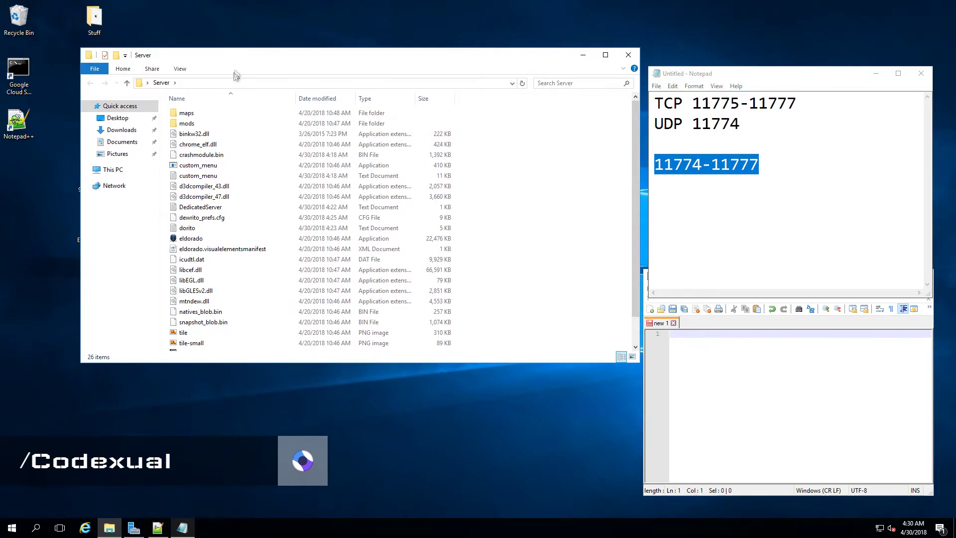
pyautogui.click(189, 219)
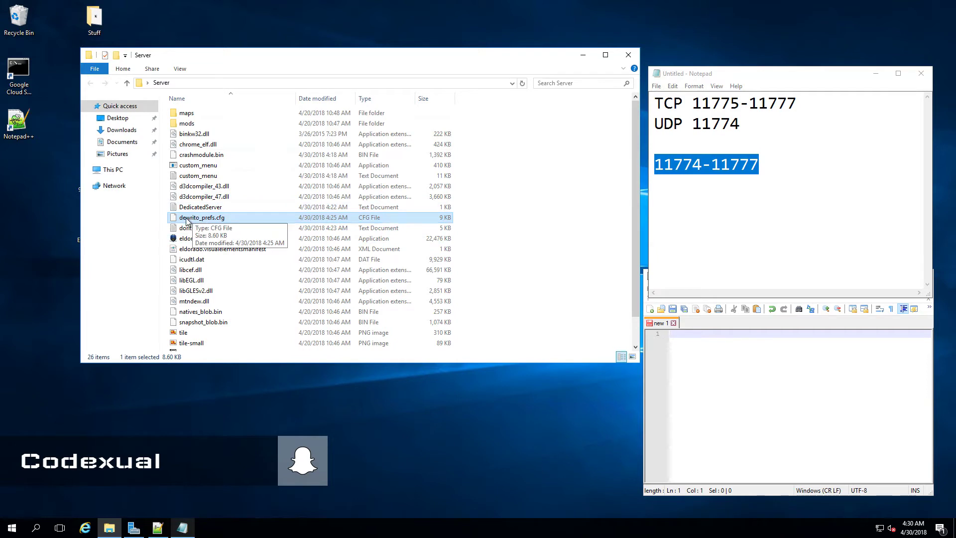
pyautogui.doubleClick(185, 124)
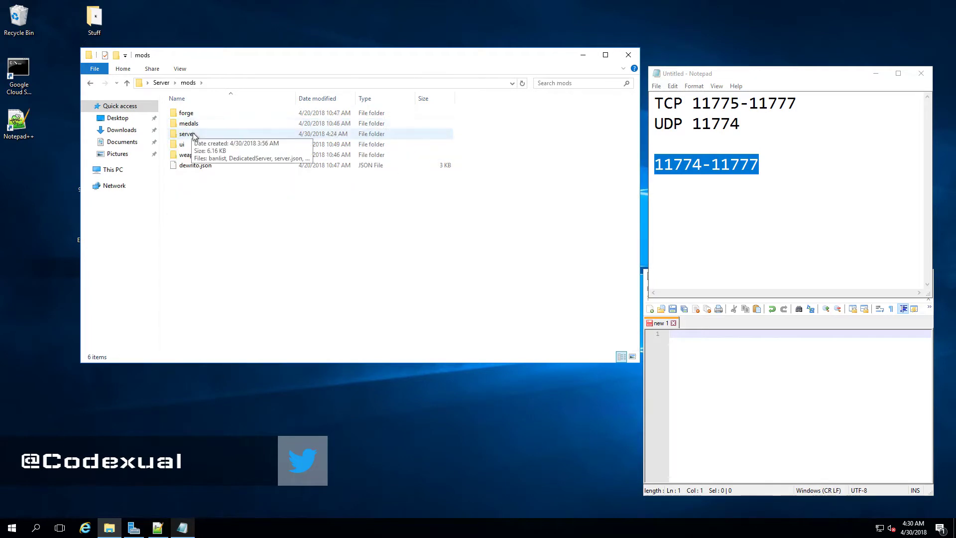
pyautogui.doubleClick(194, 134)
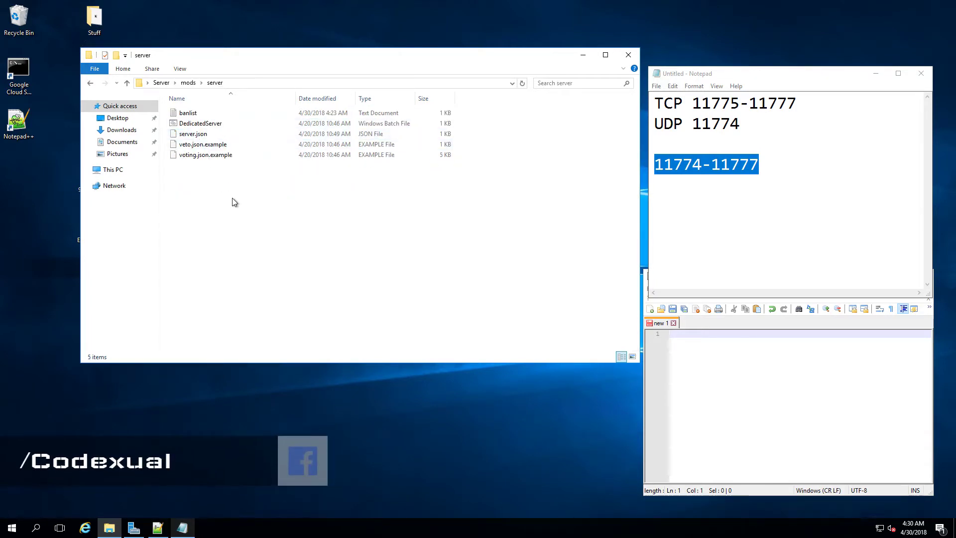
# Step: Inspect the veto.json.example and voting.json.example files in the mods/server folder
pyautogui.moveTo(231, 199); pyautogui.dragTo(204, 164)
pyautogui.click(206, 156)
pyautogui.click(203, 145)
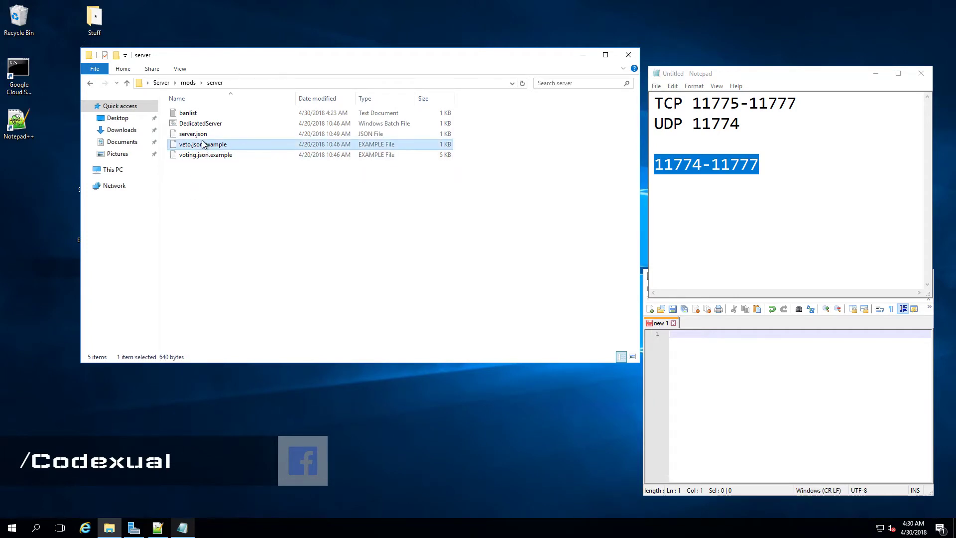
pyautogui.click(215, 158)
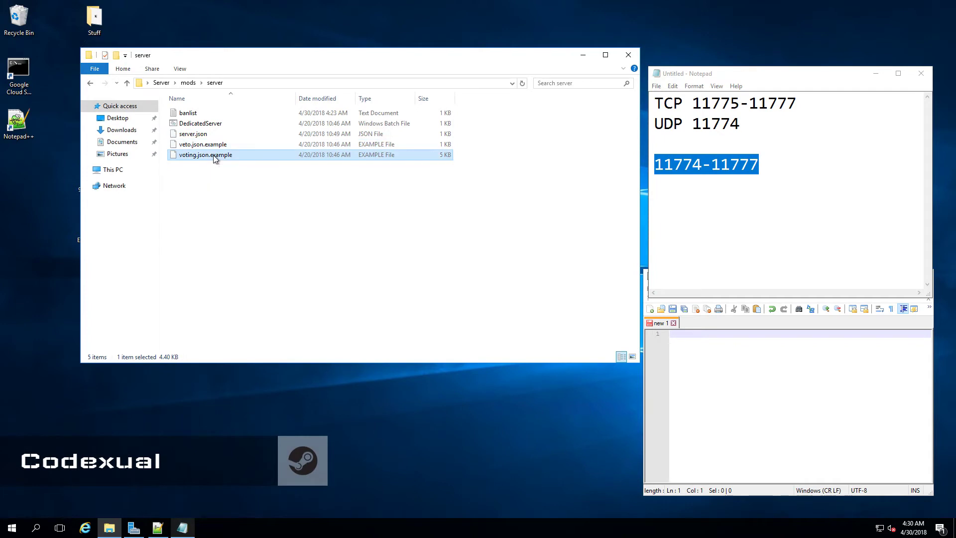
pyautogui.click(202, 145)
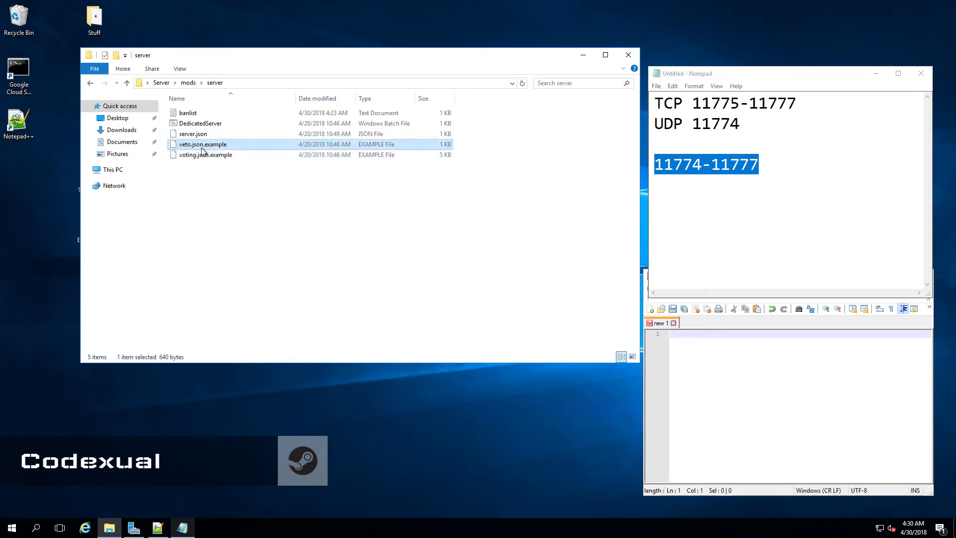
pyautogui.click(214, 154)
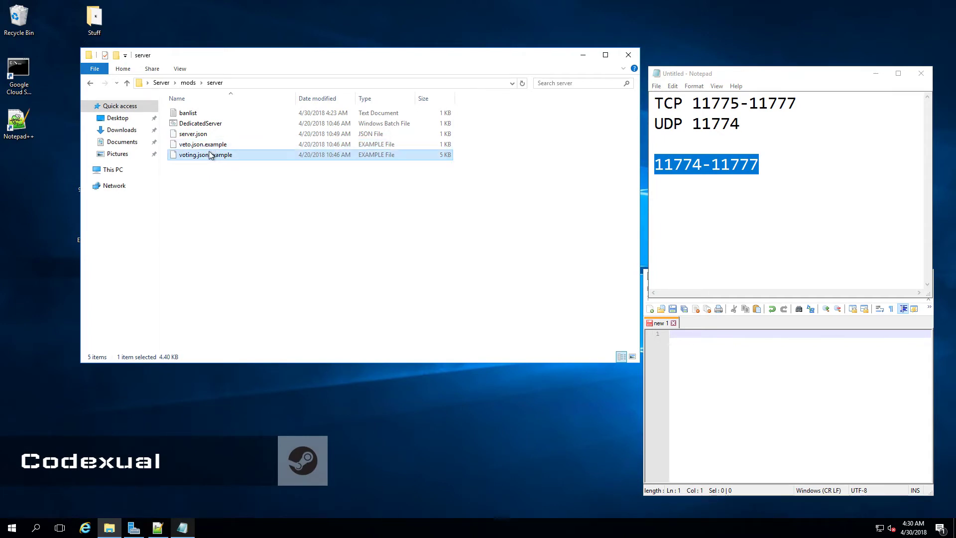
pyautogui.rightClick(209, 152)
pyautogui.click(187, 184)
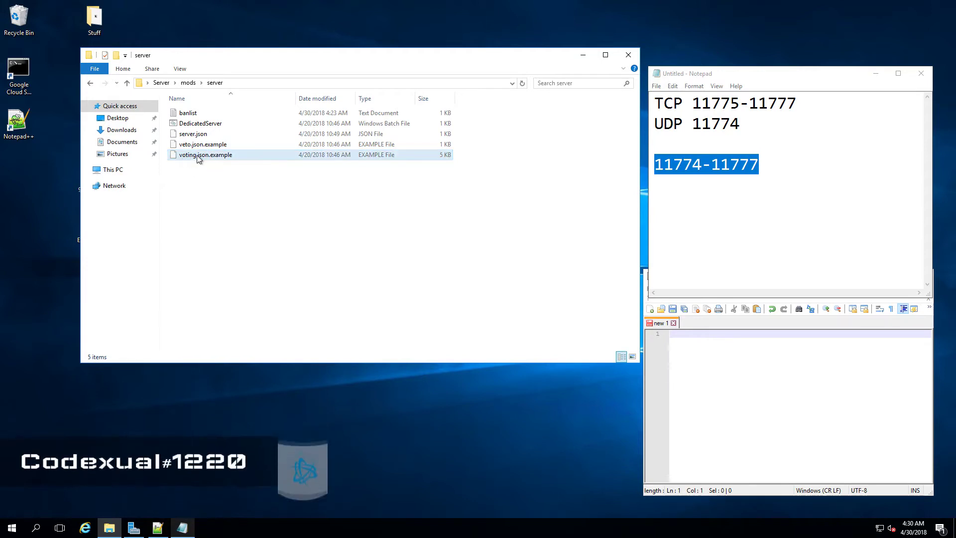
pyautogui.click(219, 156)
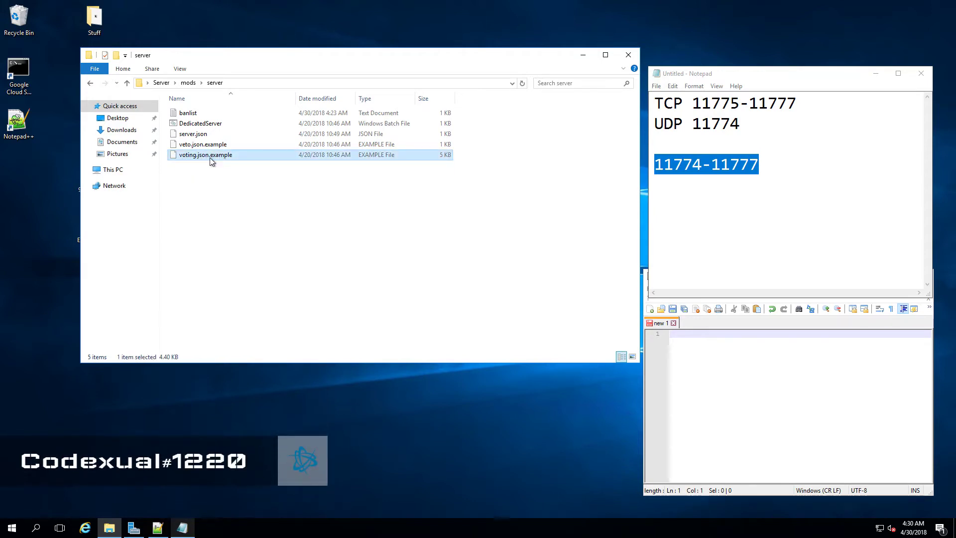
# Step: Return to the main Server folder, open dewrito_prefs.cfg in Notepad++ and enlarge the editor window
pyautogui.press('BackSpace')
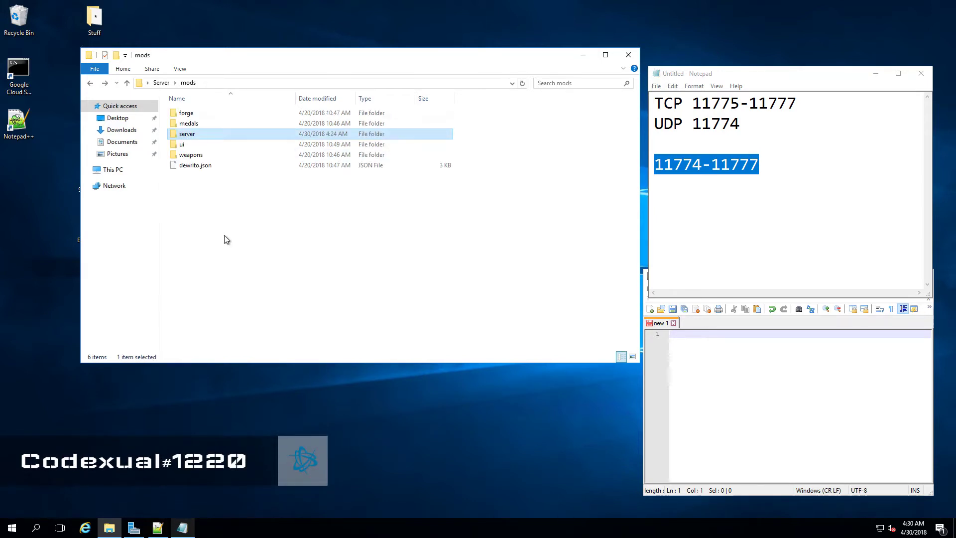
pyautogui.press('BackSpace')
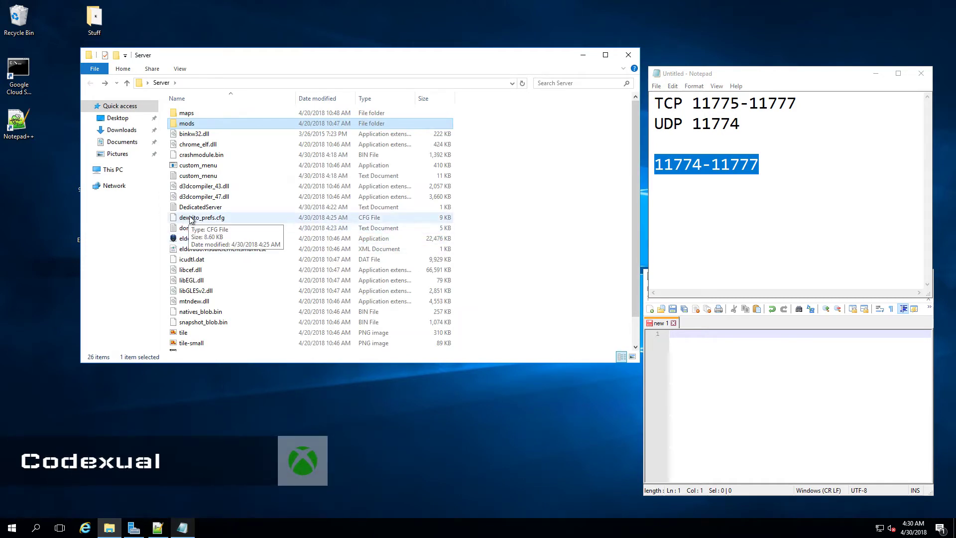
pyautogui.rightClick(190, 220)
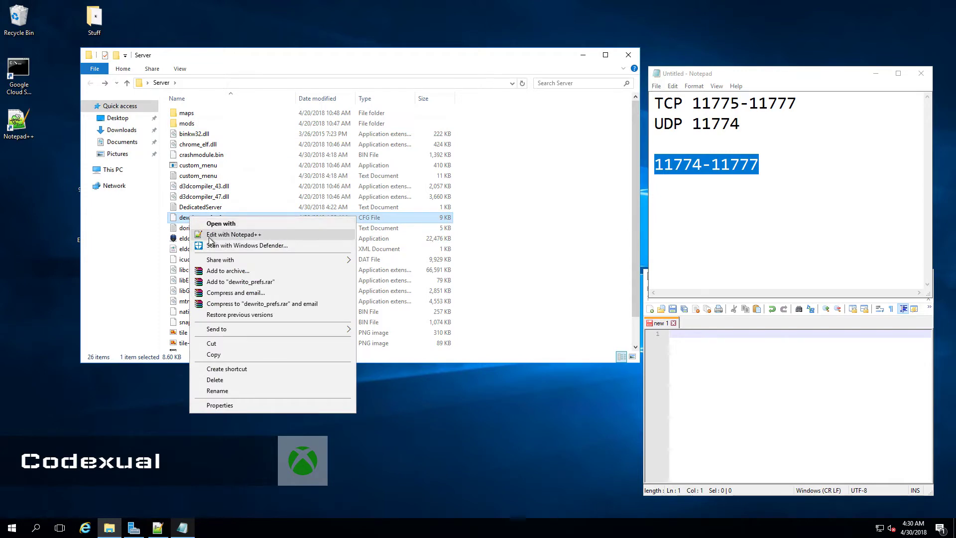
pyautogui.click(210, 239)
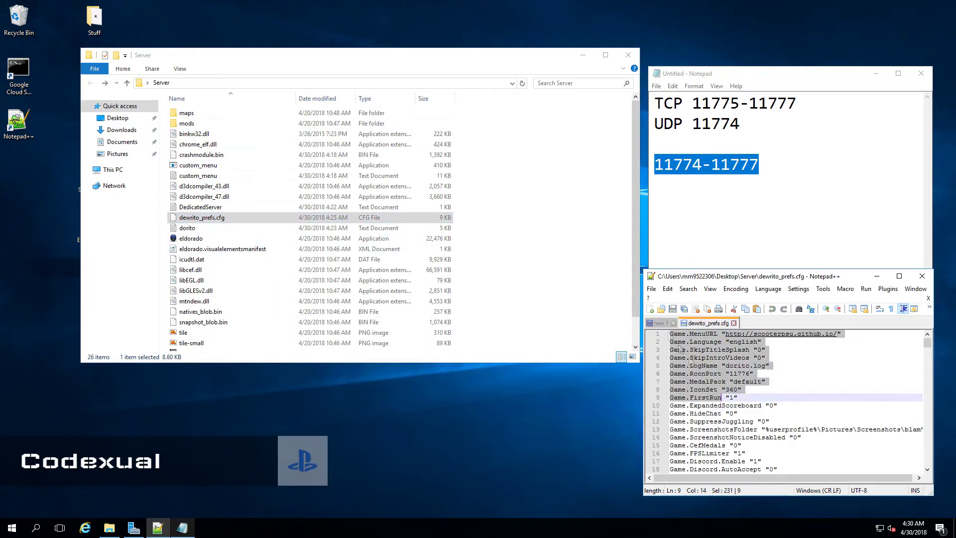
pyautogui.moveTo(641, 268); pyautogui.dragTo(191, 24)
# Step: Find the Server.VotingJsonPath line in dewrito_prefs.cfg and check the file name at the end of its path
pyautogui.scroll(-13, 359, 207)
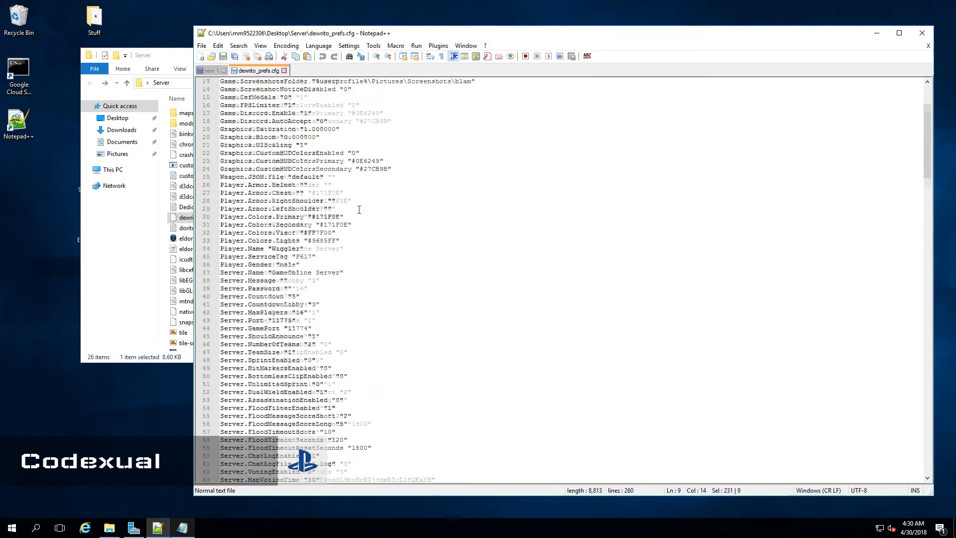
pyautogui.scroll(-4, 362, 208)
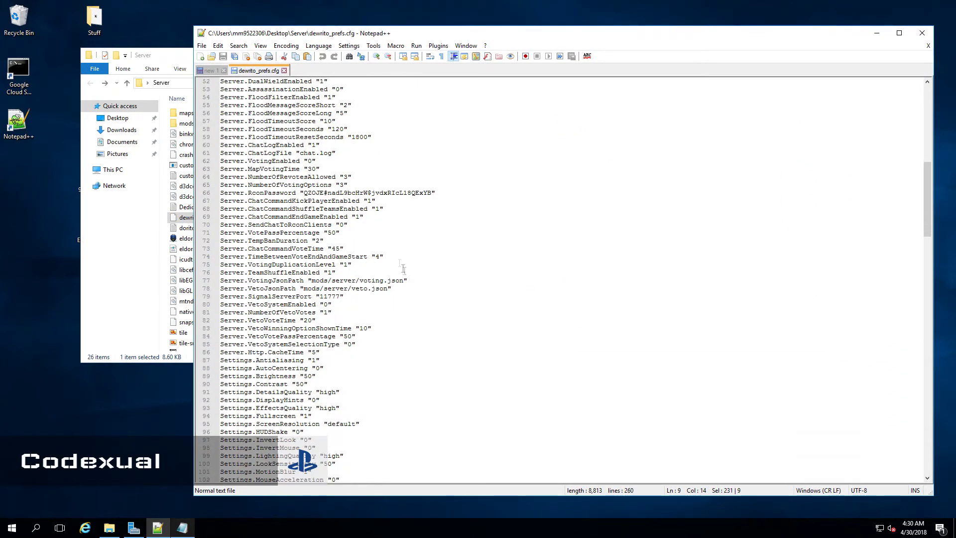
pyautogui.click(363, 280)
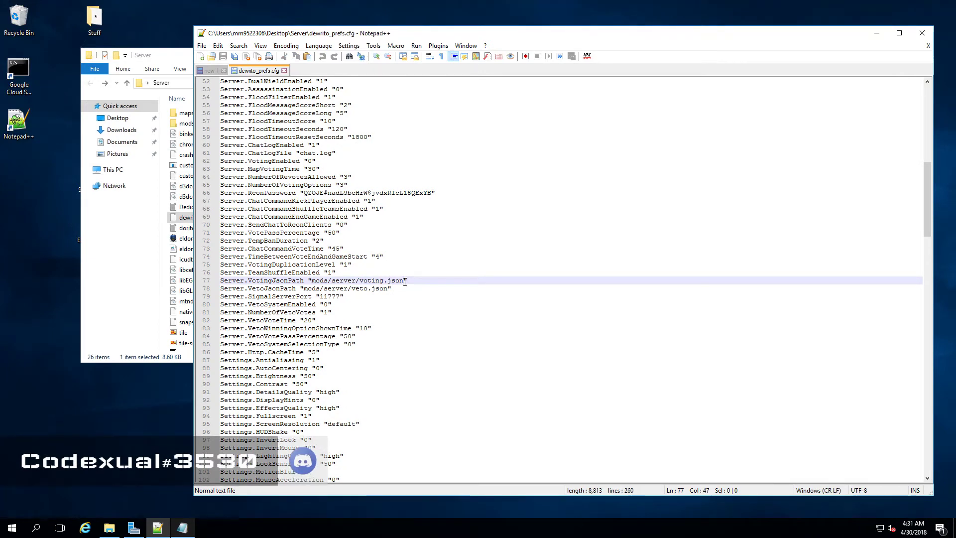
pyautogui.moveTo(405, 281); pyautogui.dragTo(406, 284)
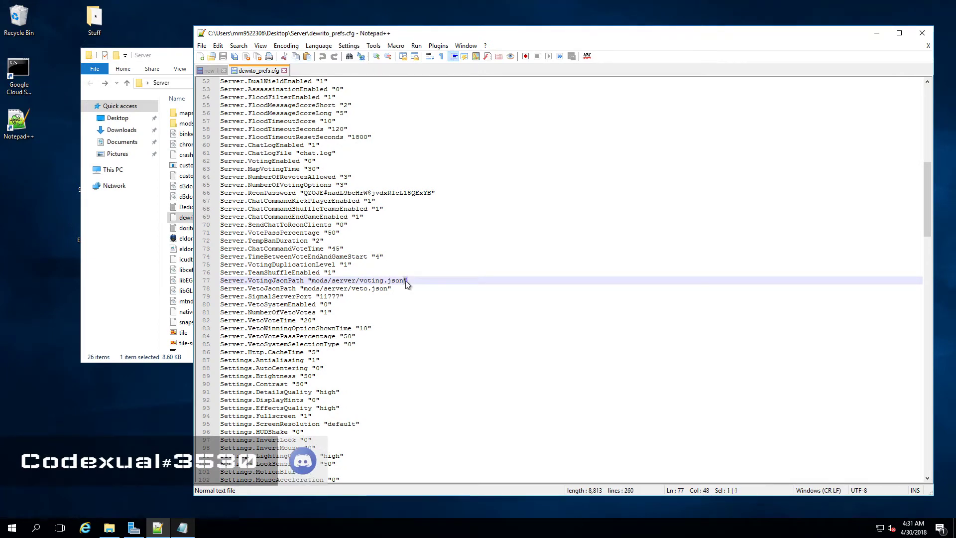
# Step: Rename voting.json.example in the Server/mods/server folder to voting.json, accepting the extension change
pyautogui.click(133, 289)
pyautogui.doubleClick(188, 123)
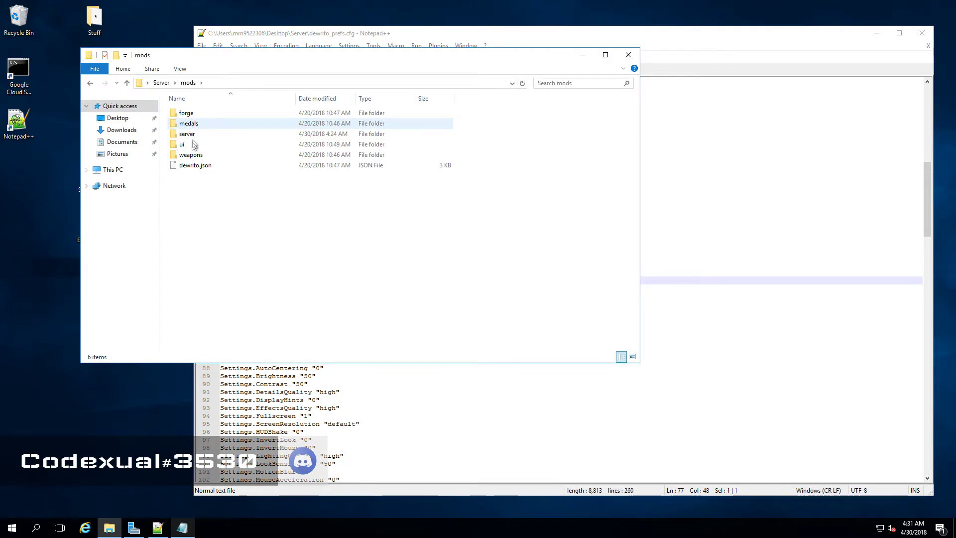
pyautogui.doubleClick(187, 134)
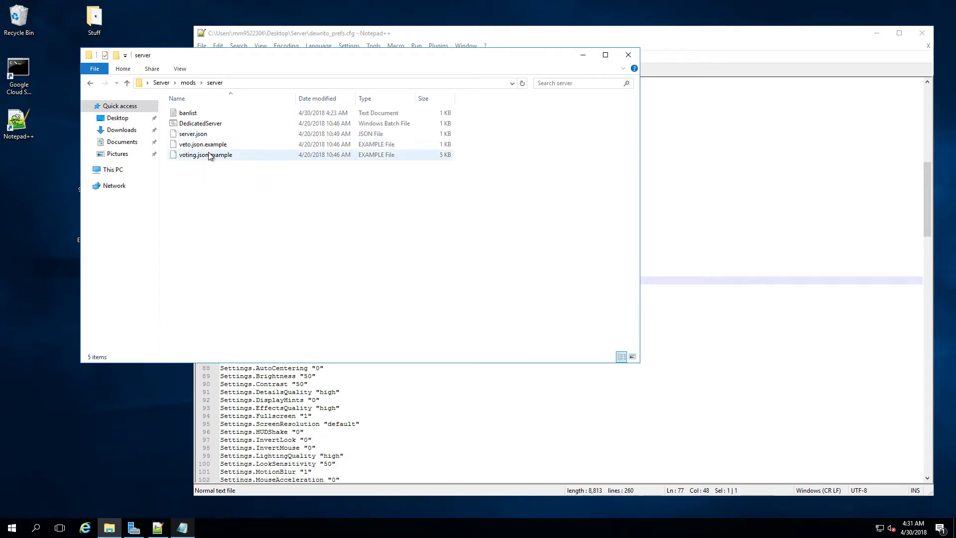
pyautogui.click(205, 154)
pyautogui.rightClick(204, 155)
pyautogui.click(262, 326)
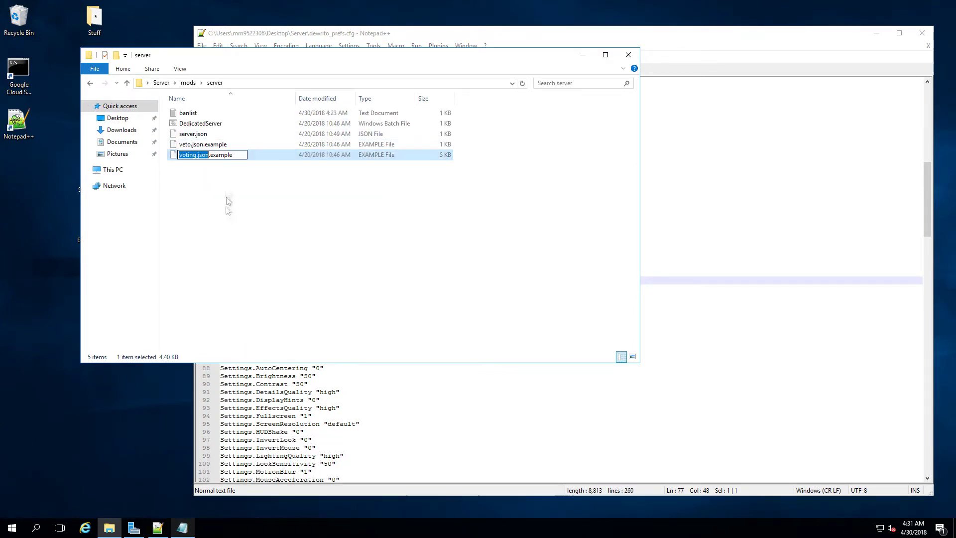
pyautogui.moveTo(209, 155); pyautogui.dragTo(245, 155)
pyautogui.press('BackSpace')
pyautogui.click(321, 206)
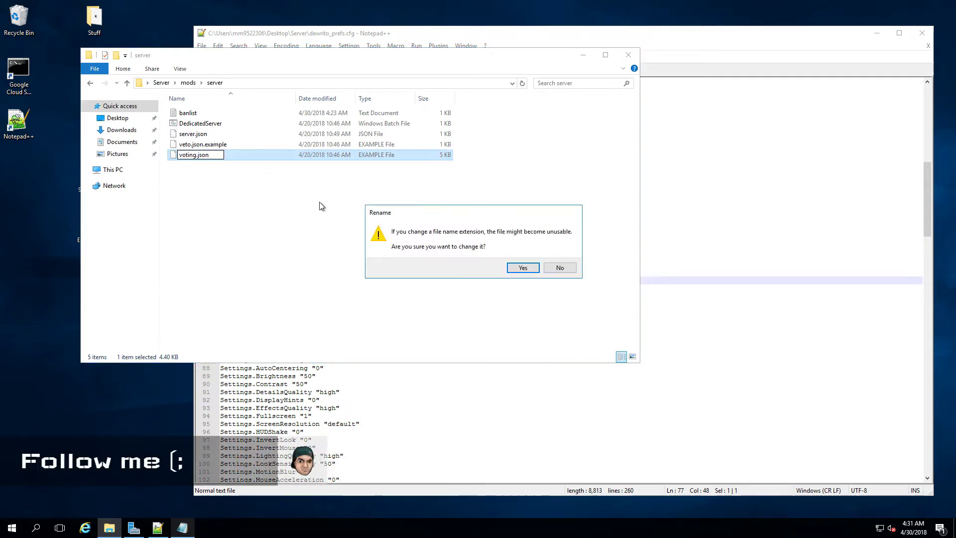
pyautogui.click(522, 267)
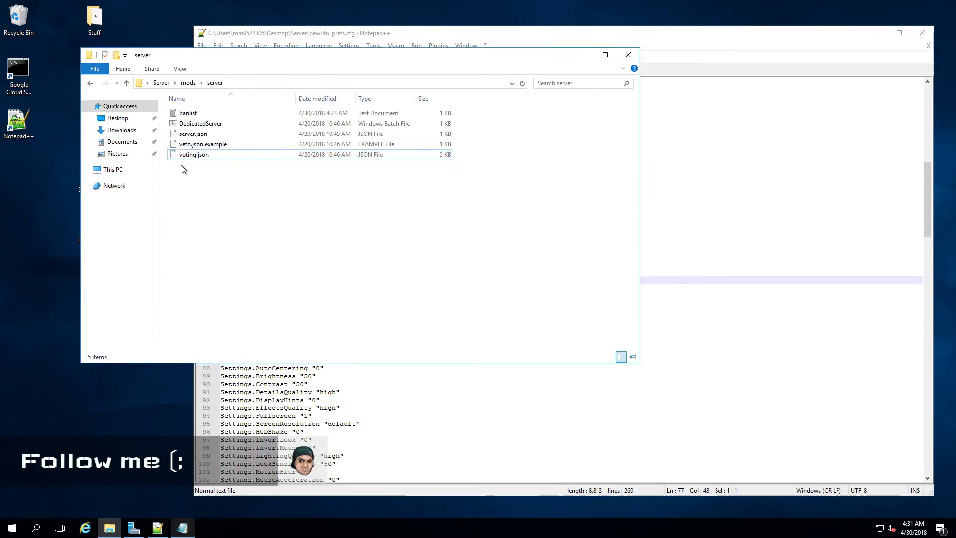
# Step: Open the voting.json file from the mods/server folder in Notepad++
pyautogui.click(243, 173)
pyautogui.click(208, 155)
pyautogui.rightClick(206, 155)
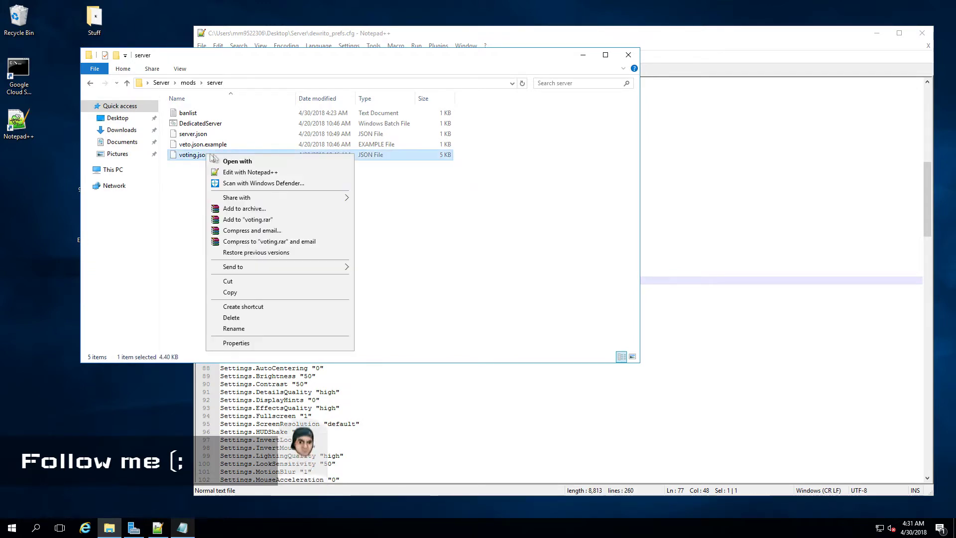
pyautogui.click(244, 172)
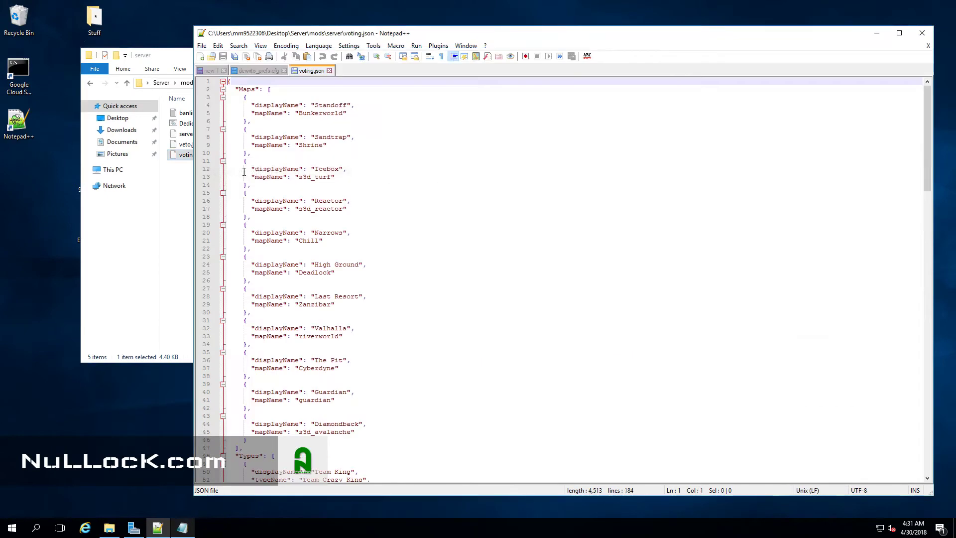
# Step: Review the Maps and Types sections of voting.json through to the end of the file, and return to its beginning
pyautogui.scroll(-16, 350, 177)
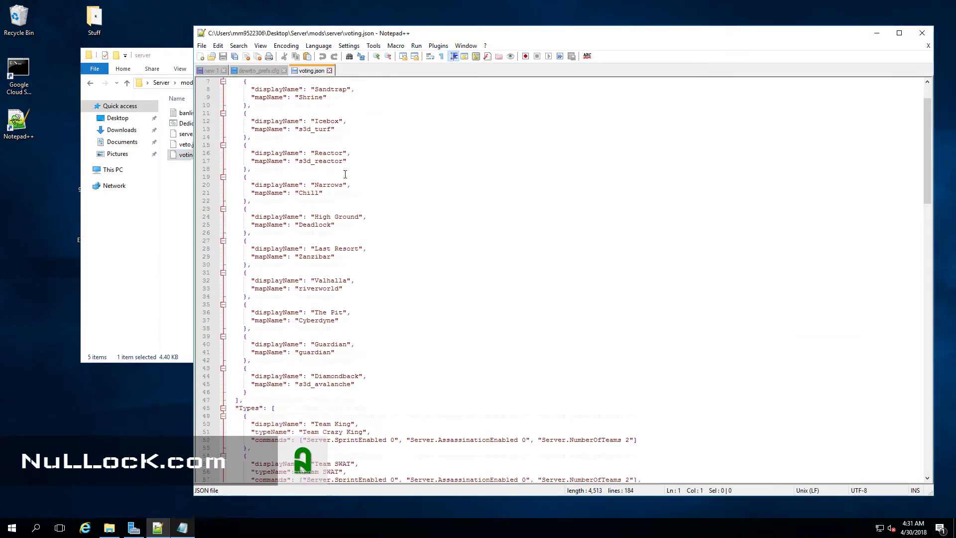
pyautogui.scroll(-7, 349, 177)
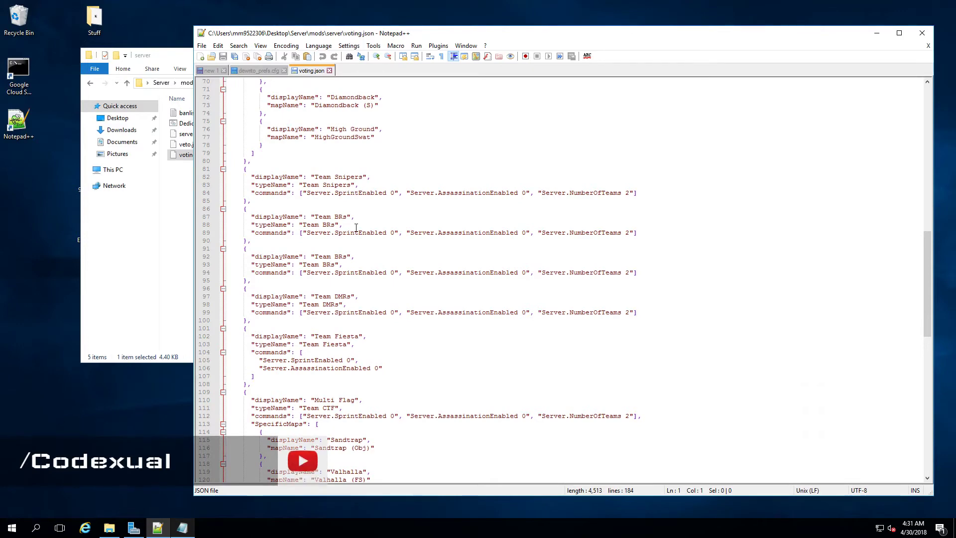
pyautogui.scroll(-11, 356, 228)
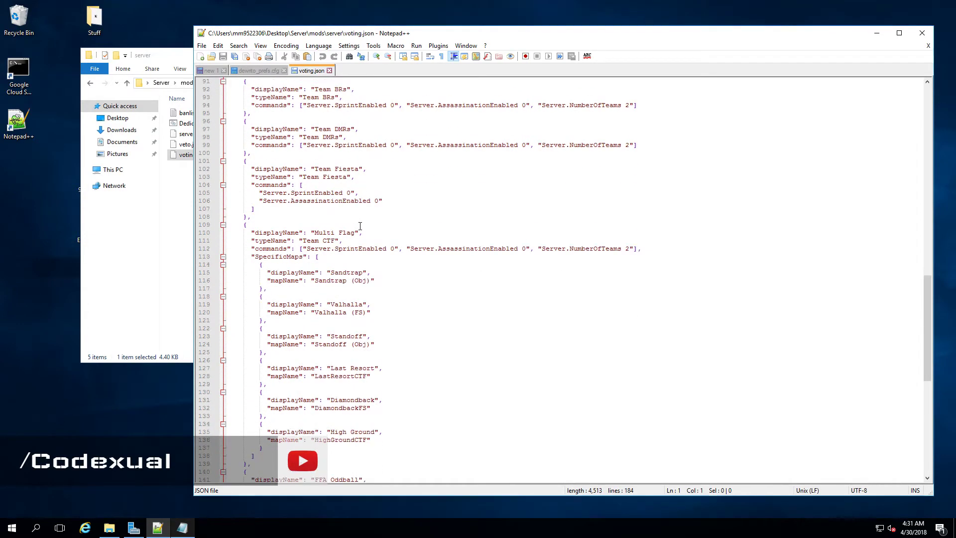
pyautogui.scroll(-7, 363, 225)
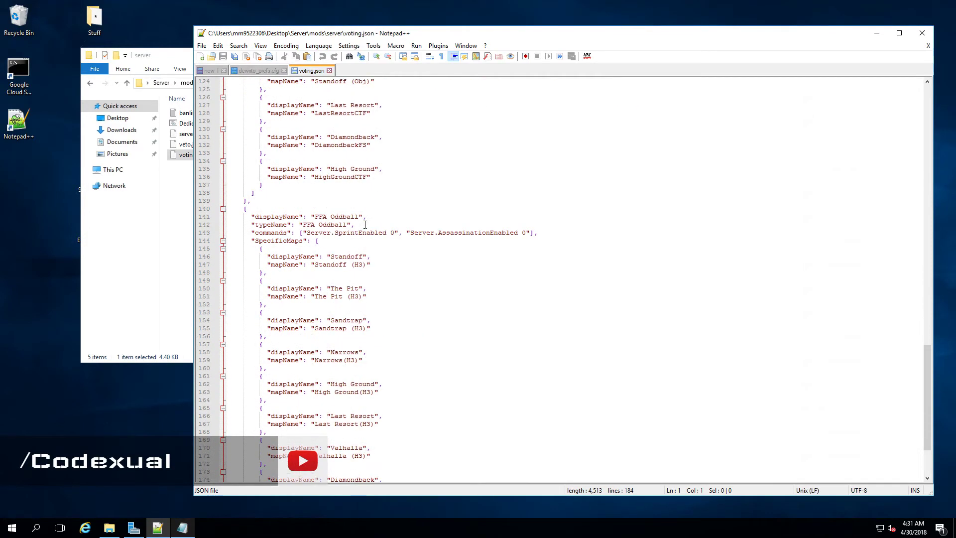
pyautogui.scroll(-3, 365, 224)
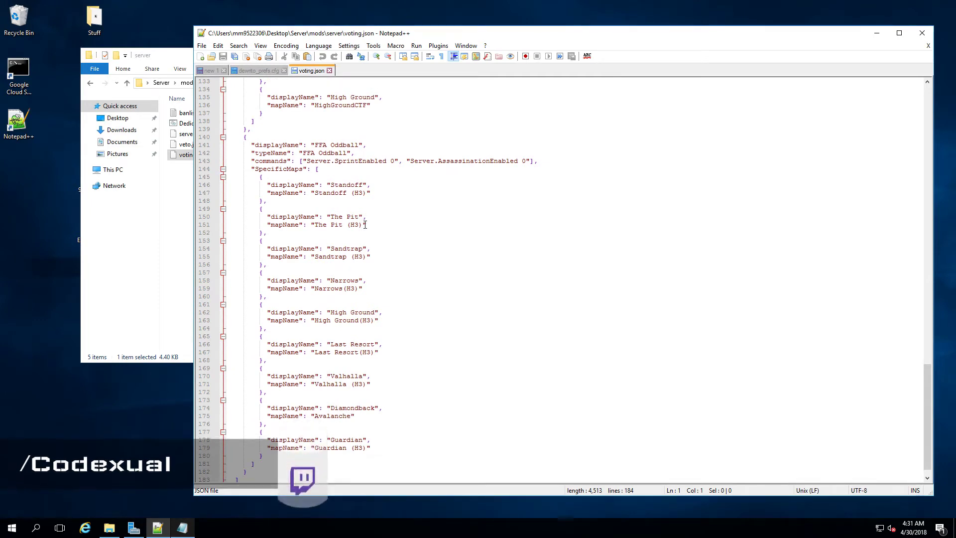
pyautogui.scroll(-1, 382, 225)
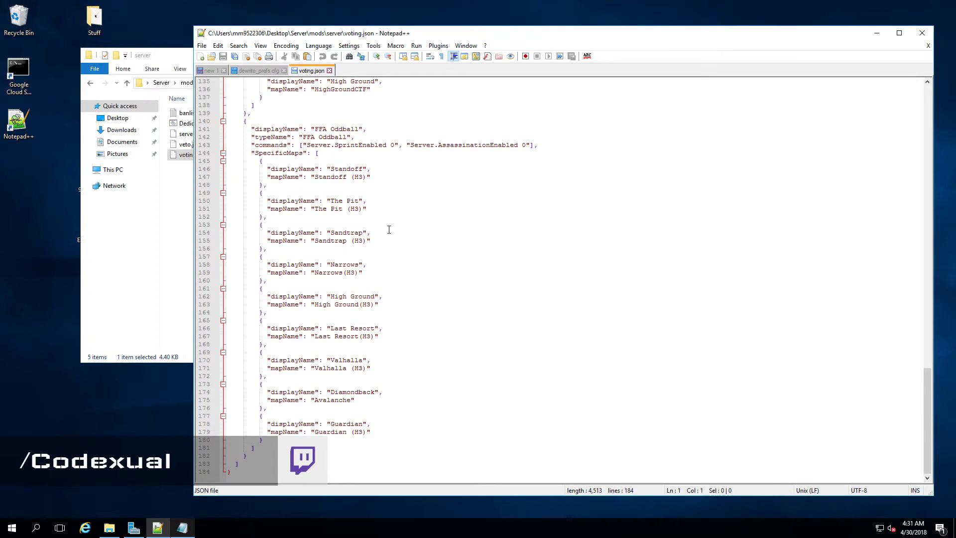
pyautogui.scroll(17, 389, 229)
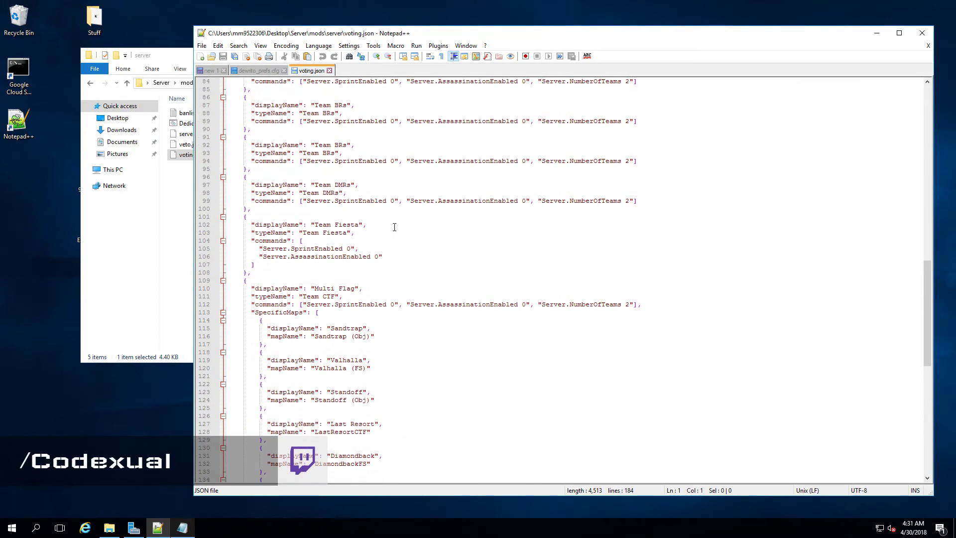
pyautogui.scroll(20, 394, 227)
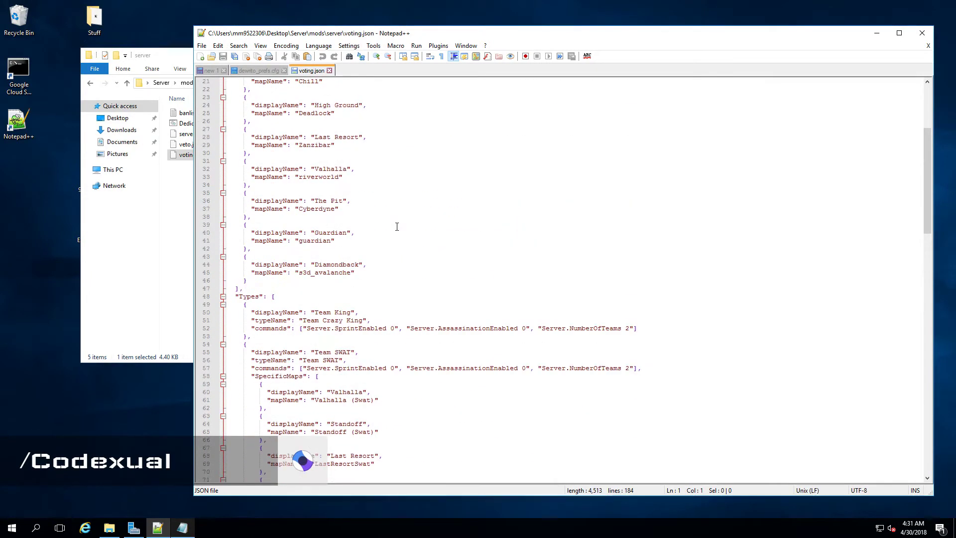
pyautogui.scroll(6, 397, 227)
pyautogui.scroll(1, 394, 214)
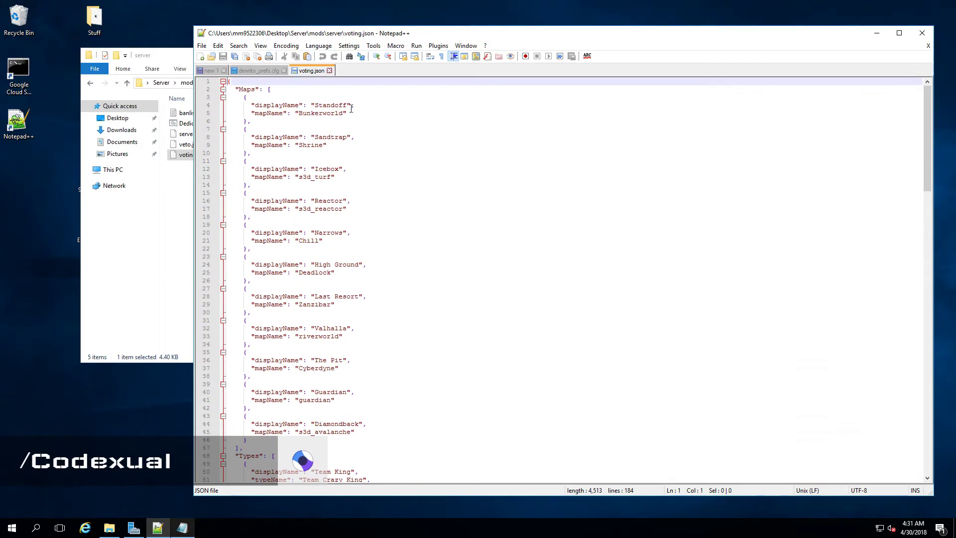
# Step: Close voting.json and go back up from the mods/server folder to the main Server folder in File Explorer
pyautogui.scroll(-10, 332, 142)
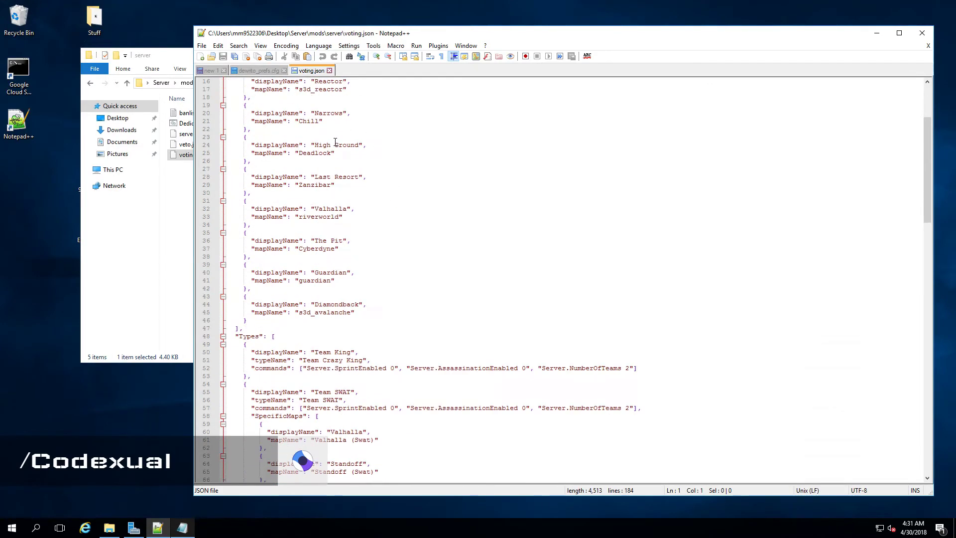
pyautogui.click(329, 70)
pyautogui.click(182, 222)
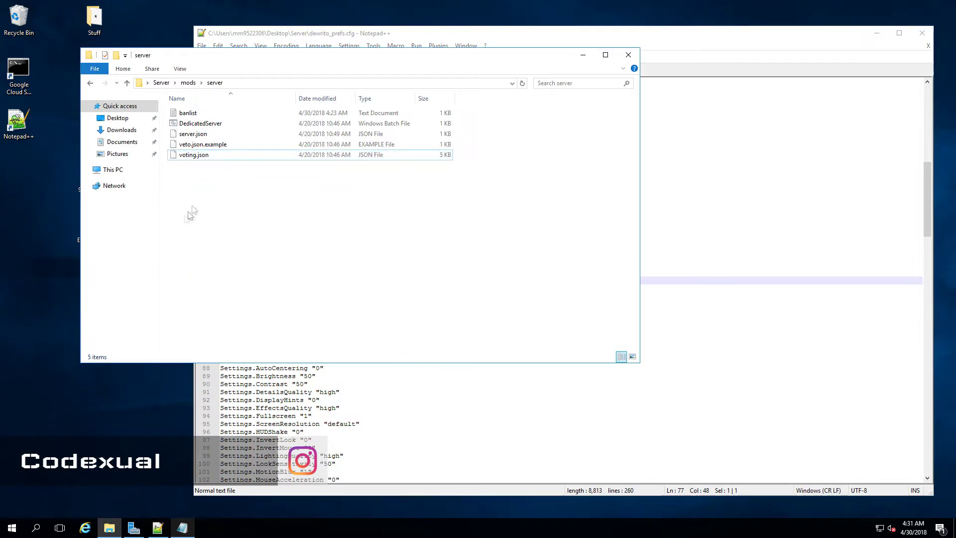
pyautogui.click(185, 83)
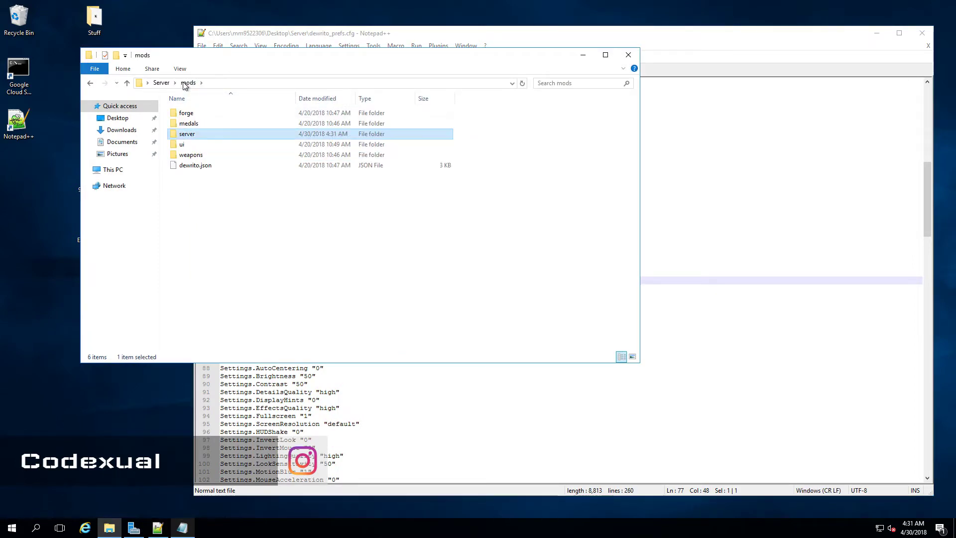
pyautogui.click(161, 83)
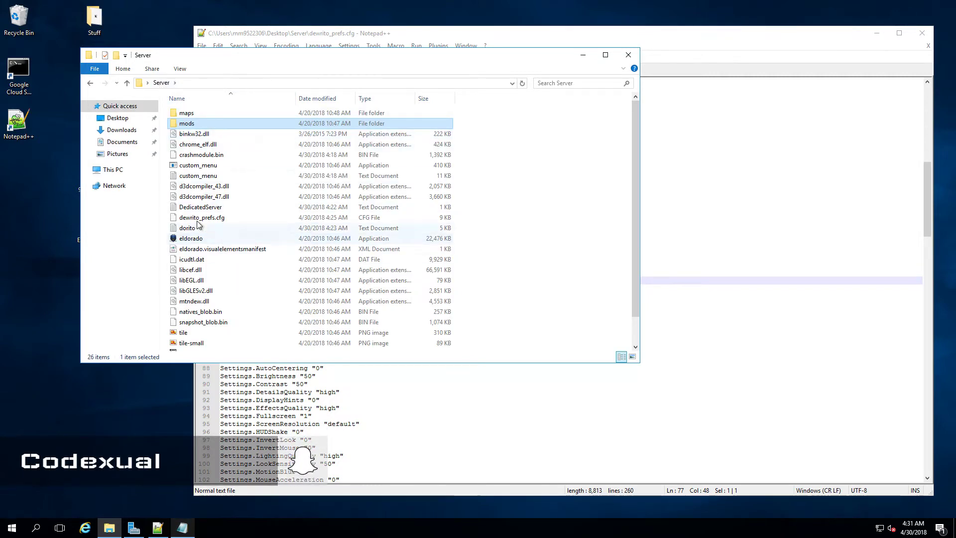
pyautogui.rightClick(181, 218)
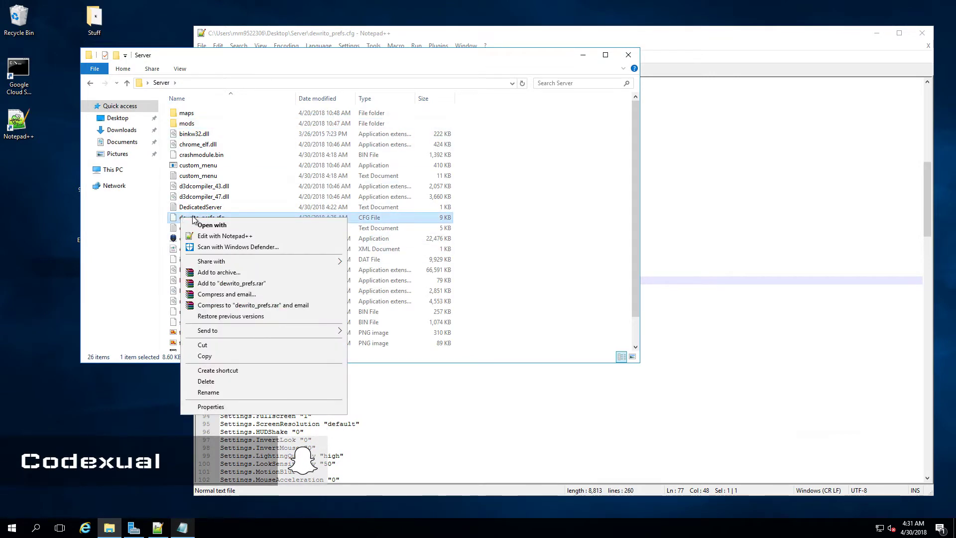
pyautogui.click(196, 221)
pyautogui.click(219, 218)
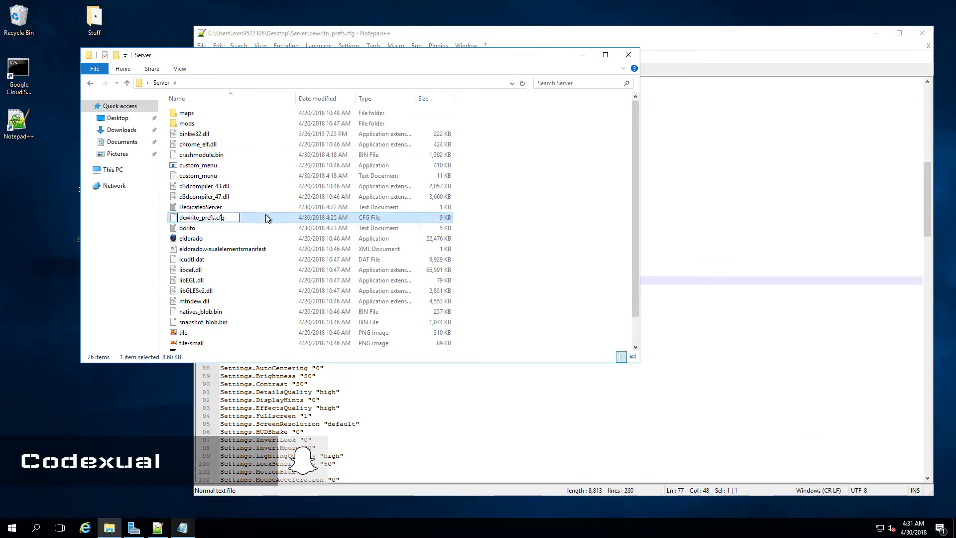
# Step: Return to dewrito_prefs.cfg in Notepad++ and replace the Player.Name value with the player's nickname
pyautogui.click(711, 208)
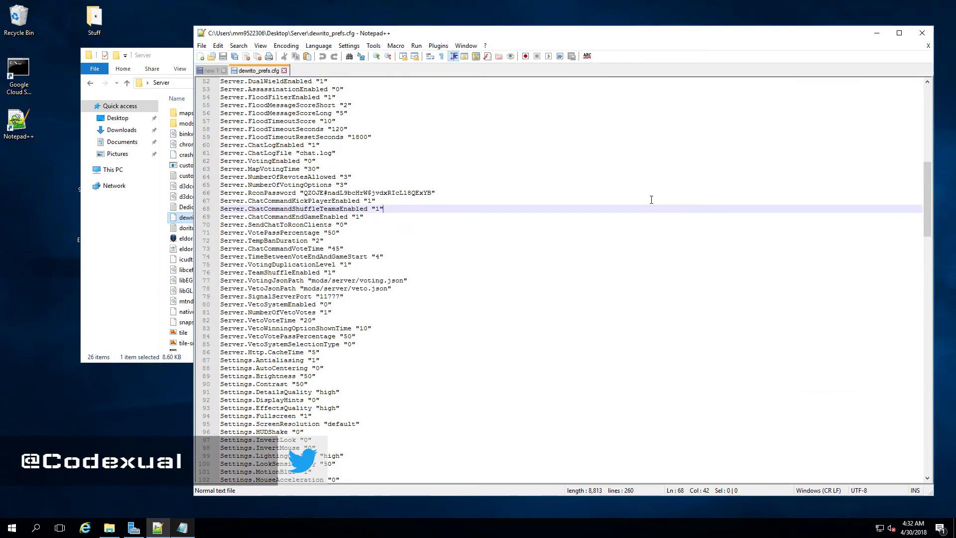
pyautogui.scroll(13, 651, 199)
pyautogui.scroll(4, 652, 199)
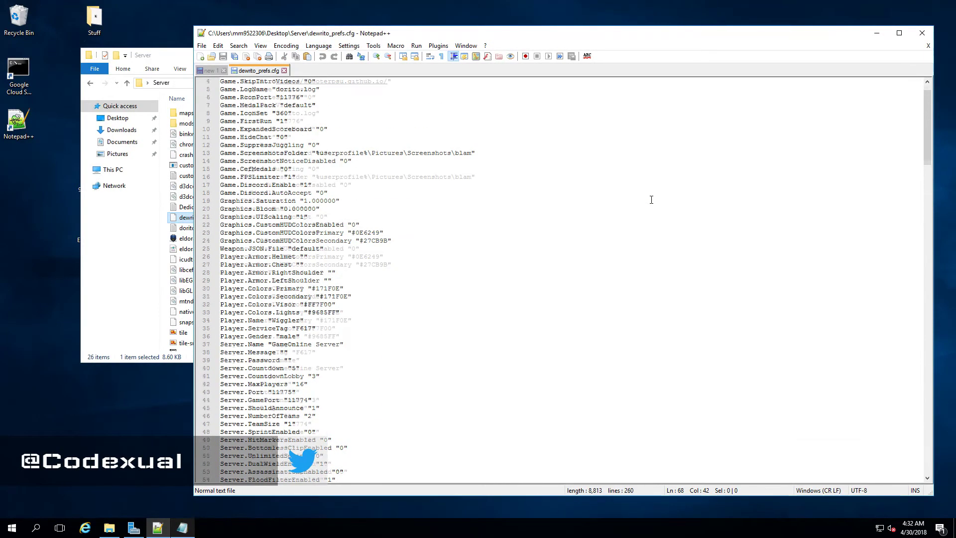
pyautogui.click(432, 229)
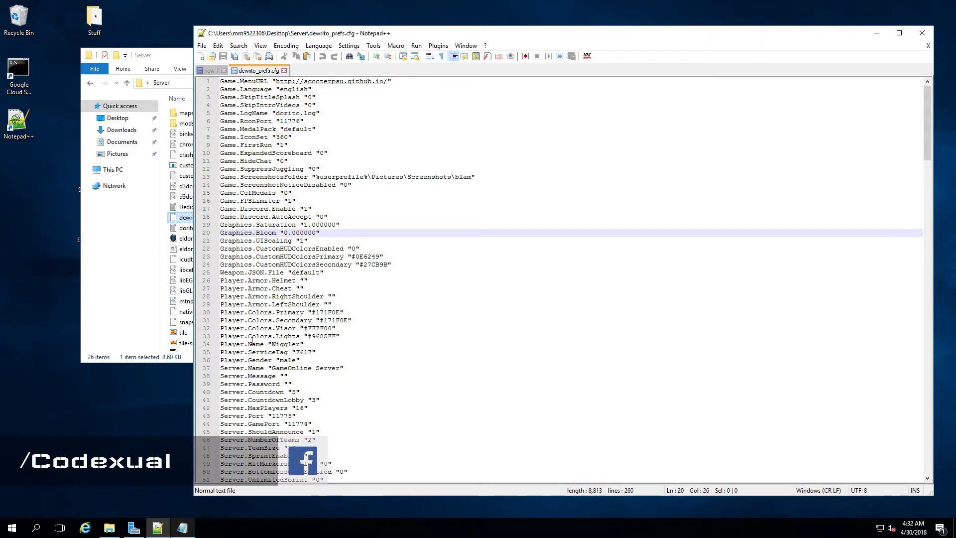
pyautogui.click(220, 344)
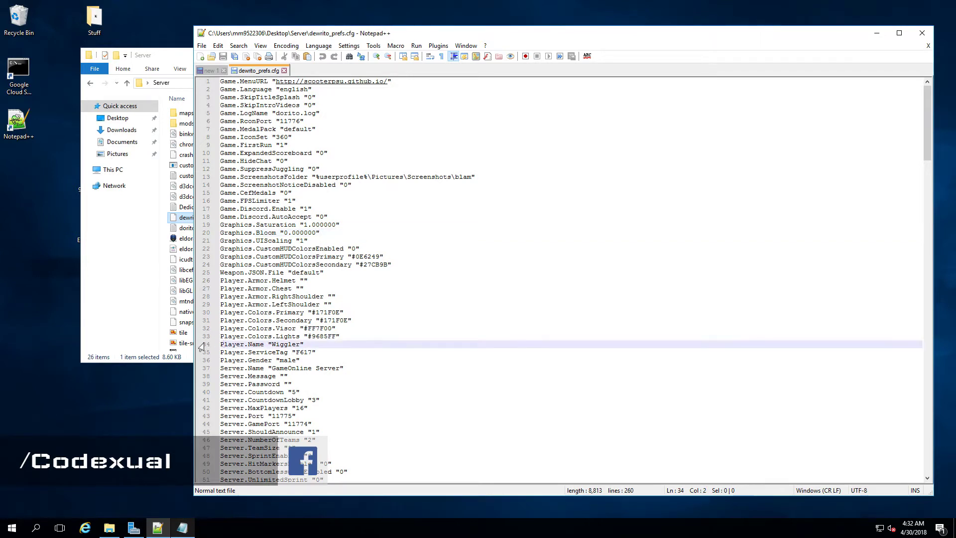
pyautogui.tripleClick(225, 344)
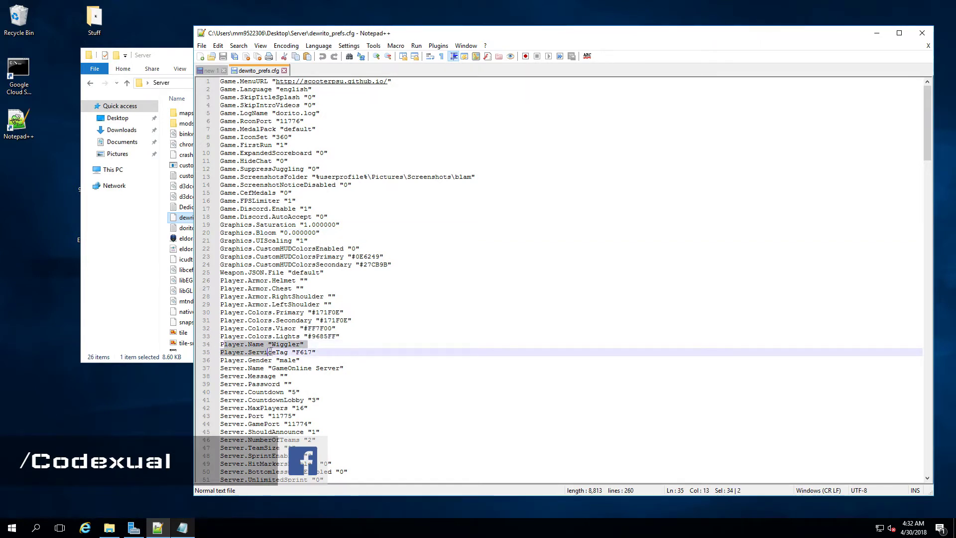
pyautogui.click(273, 343)
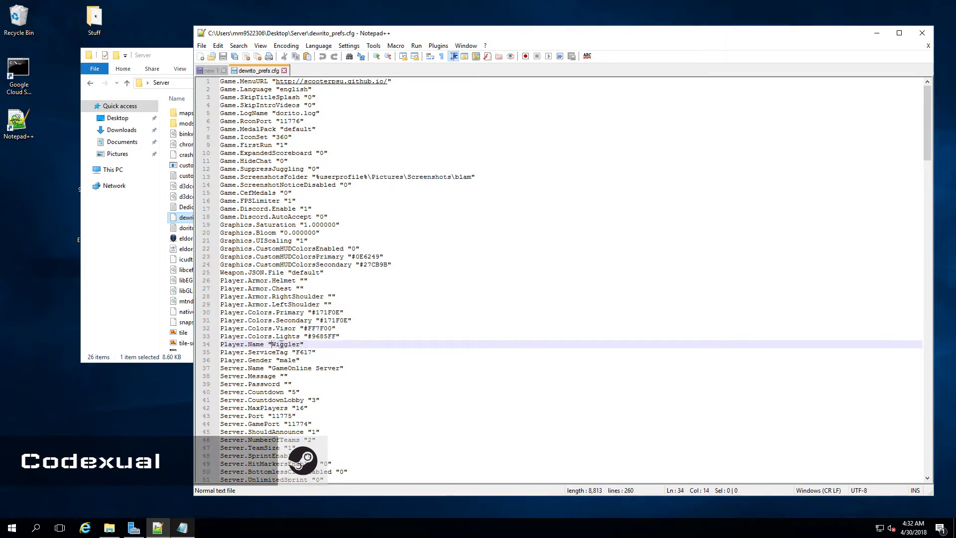
pyautogui.moveTo(297, 344); pyautogui.dragTo(300, 344)
pyautogui.write('Codexua')
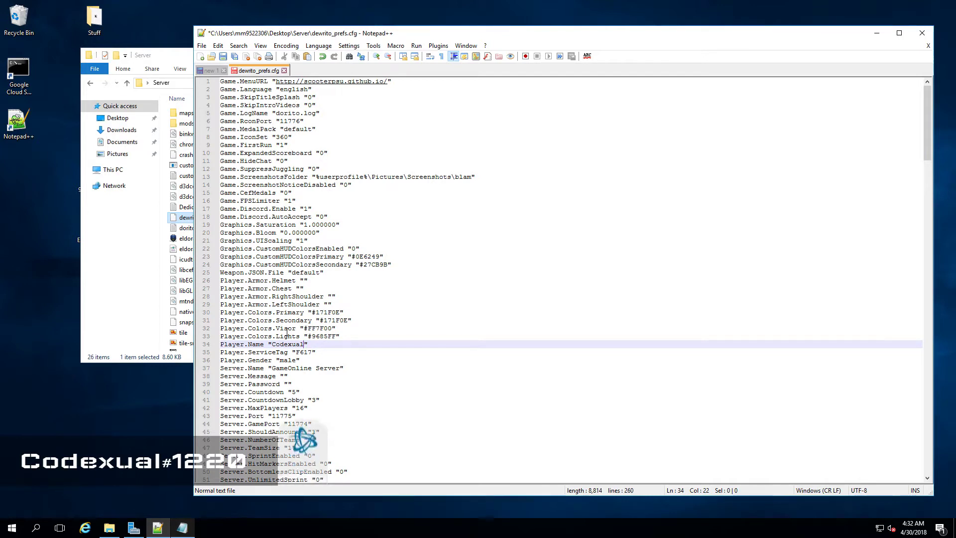
# Step: Set the Player.ServiceTag value to "NULL" in dewrito_prefs.cfg
pyautogui.press('Down')
pyautogui.press('Right')
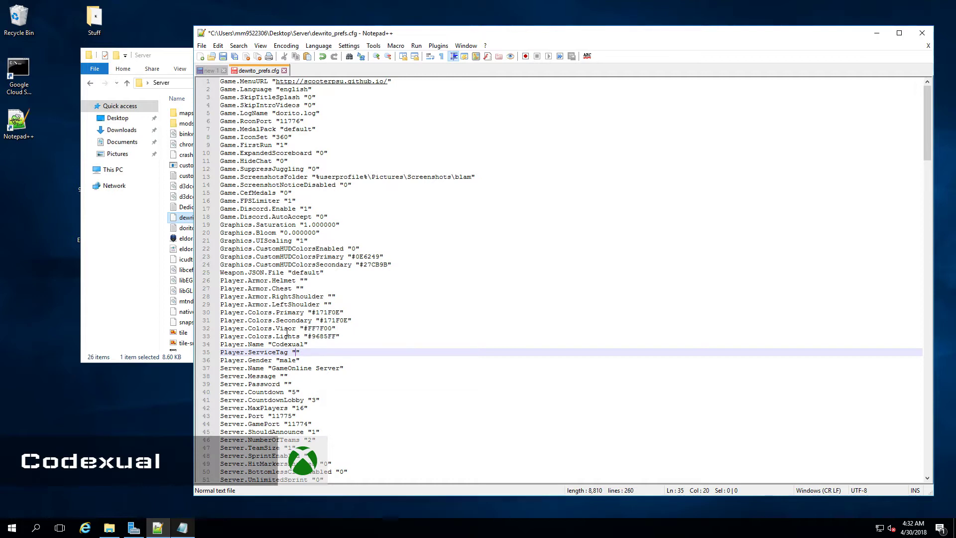
pyautogui.write('NULL')
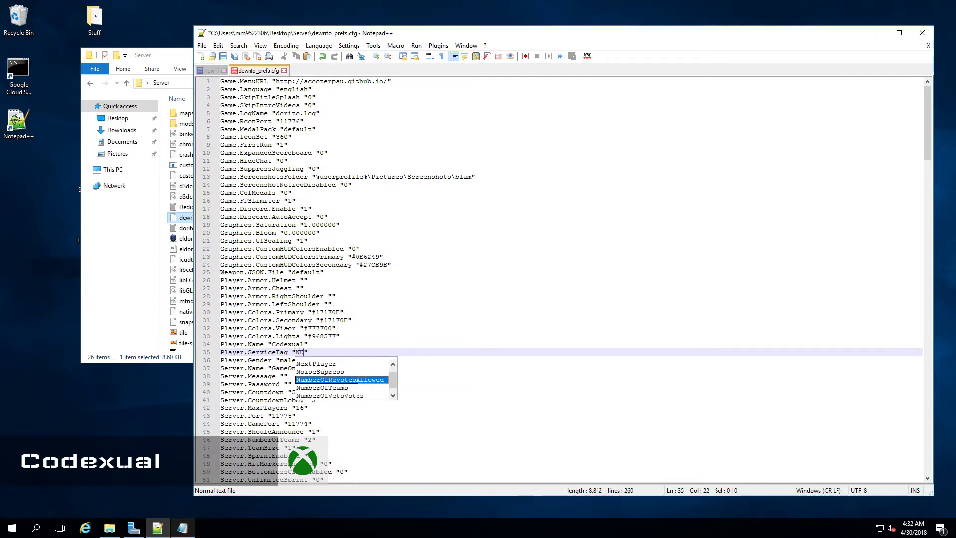
pyautogui.press('Down')
pyautogui.press('Left')
pyautogui.press('Left')
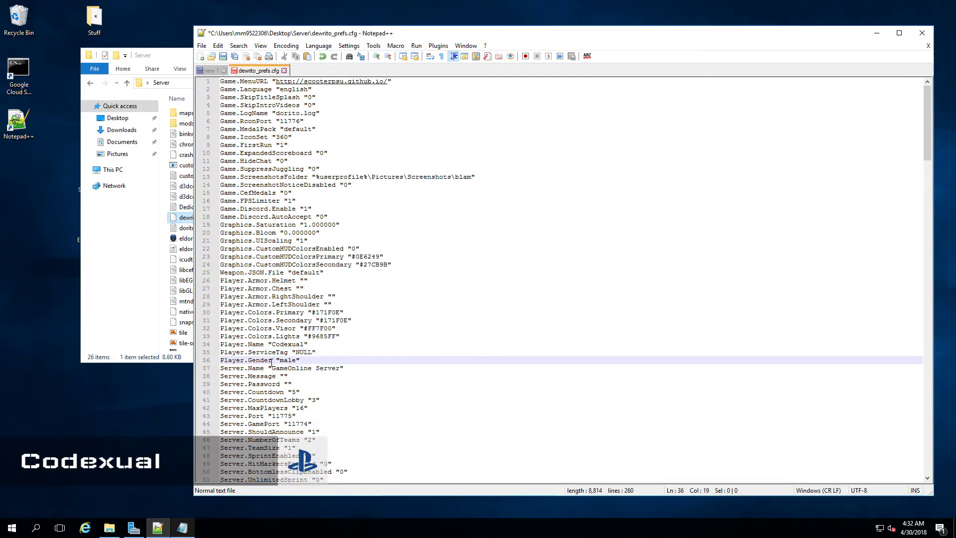
# Step: Delete the existing text between the quotation marks of the Server.Name line
pyautogui.scroll(-1, 329, 341)
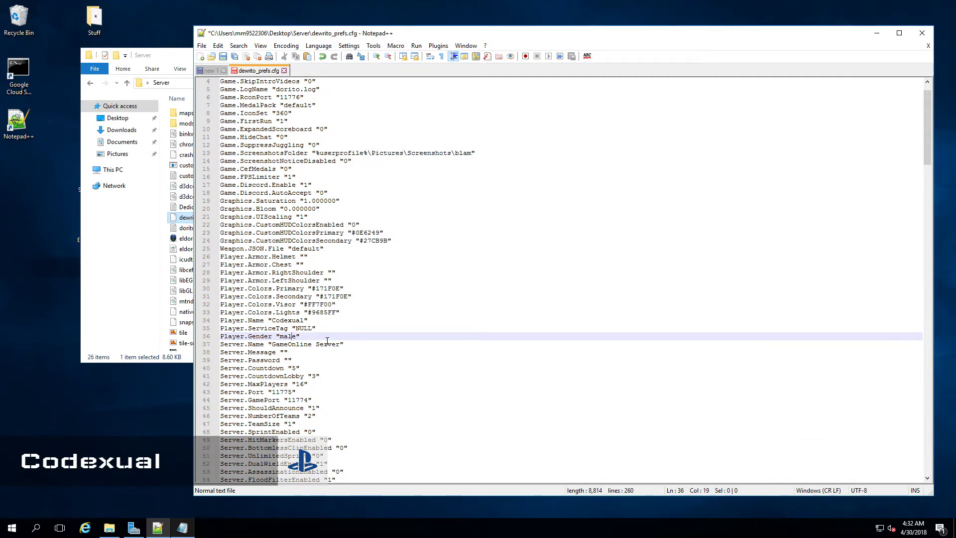
pyautogui.scroll(-1, 327, 340)
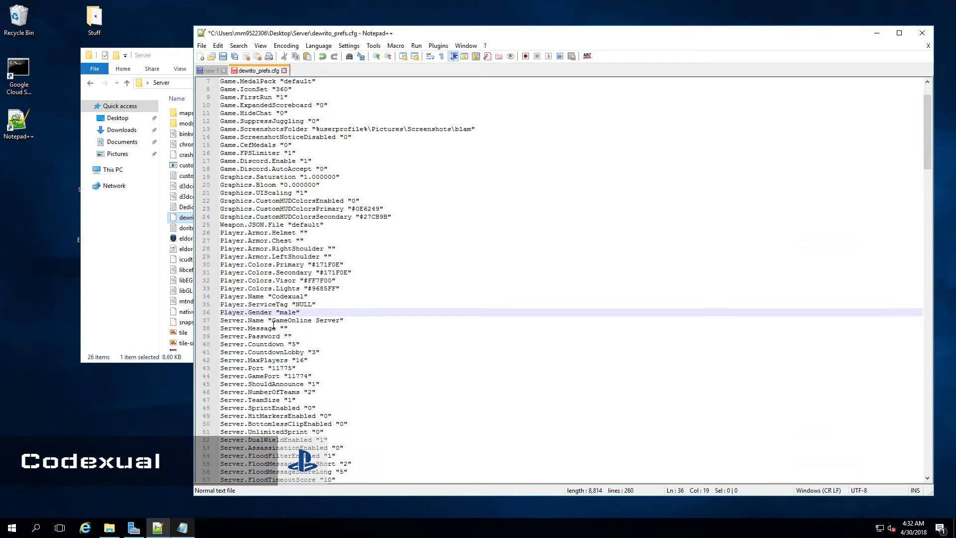
pyautogui.click(225, 320)
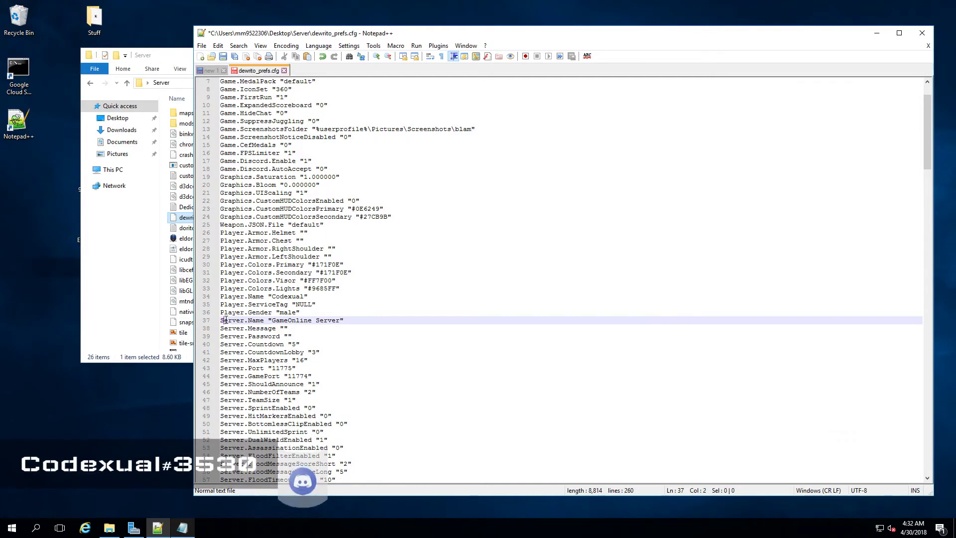
pyautogui.moveTo(225, 320); pyautogui.dragTo(277, 319)
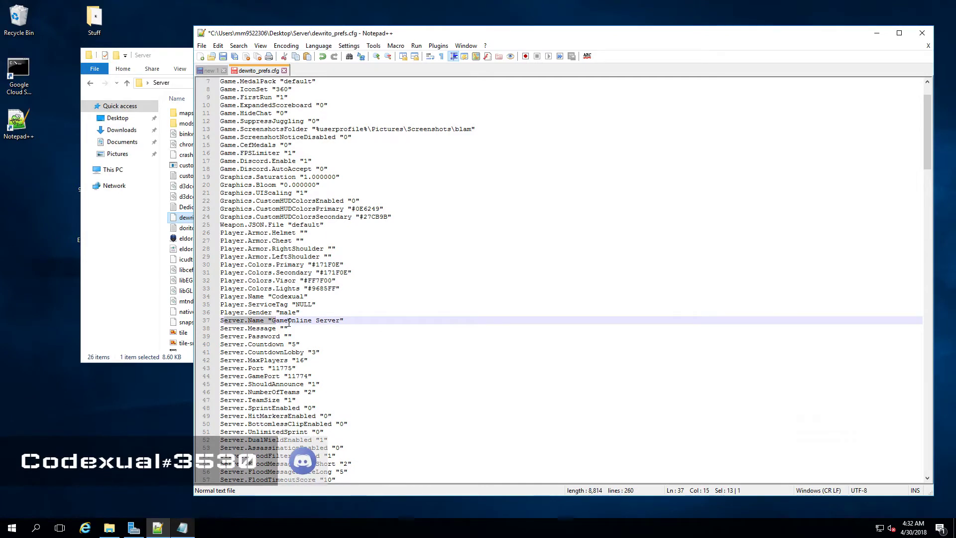
pyautogui.click(289, 321)
pyautogui.doubleClick(288, 321)
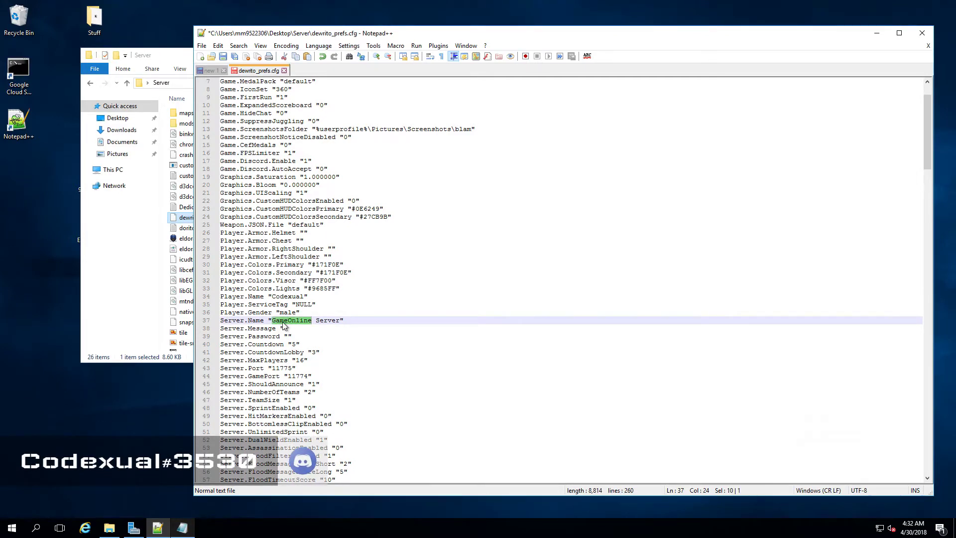
pyautogui.click(281, 321)
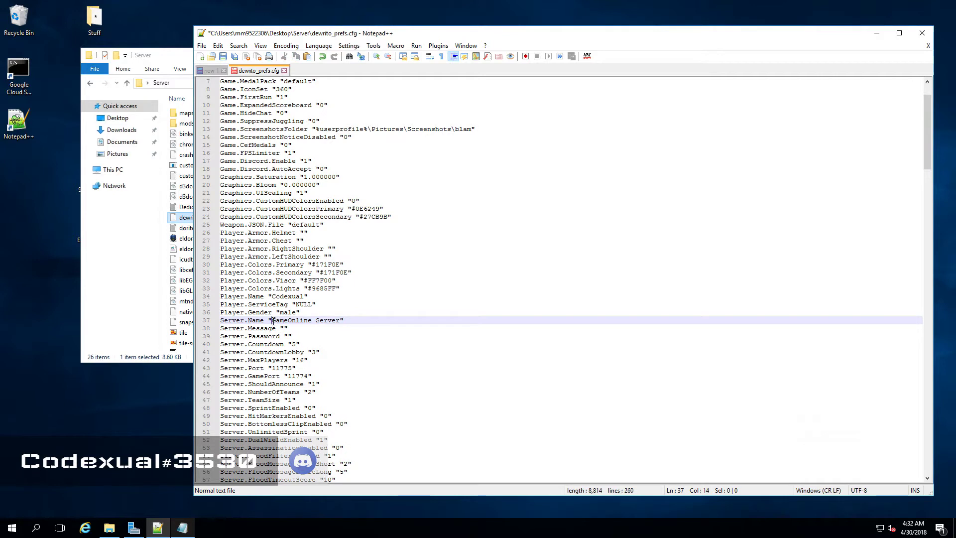
pyautogui.moveTo(273, 321); pyautogui.dragTo(289, 317)
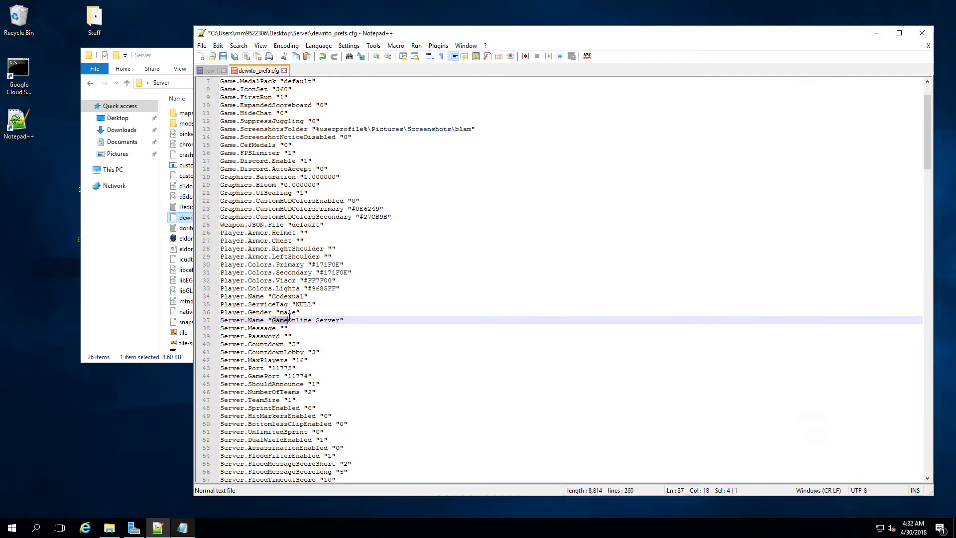
pyautogui.press('BackSpace')
pyautogui.press('Delete')
pyautogui.press('Delete')
pyautogui.press('Delete')
pyautogui.press('Delete')
pyautogui.press('Delete')
pyautogui.press('Delete')
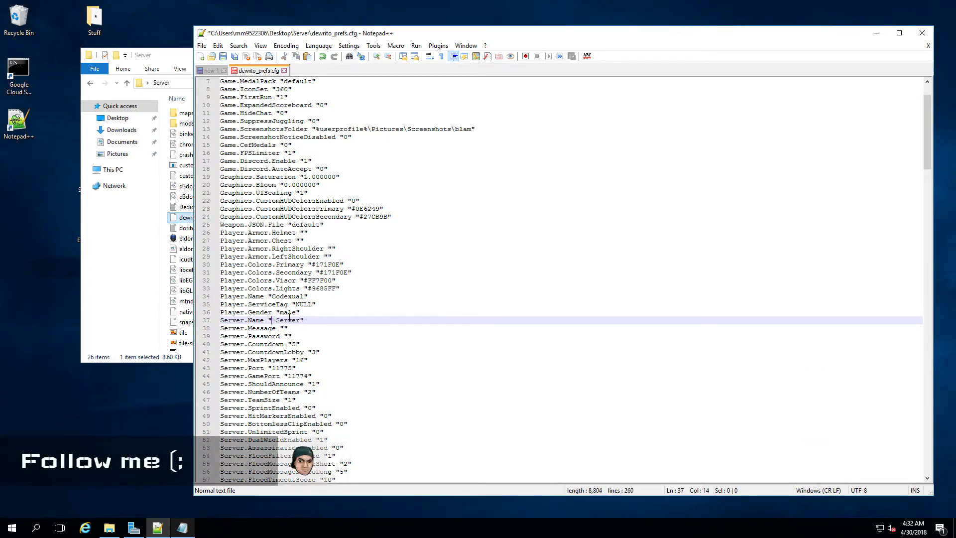
pyautogui.press('Delete')
pyautogui.press('Delete')
pyautogui.press('Delete')
pyautogui.press('Delete')
pyautogui.press('Delete')
pyautogui.press('Delete')
# Step: Enter "US-EAST FFA MINI-GAME" as the Server.Name value
pyautogui.write('US-WE')
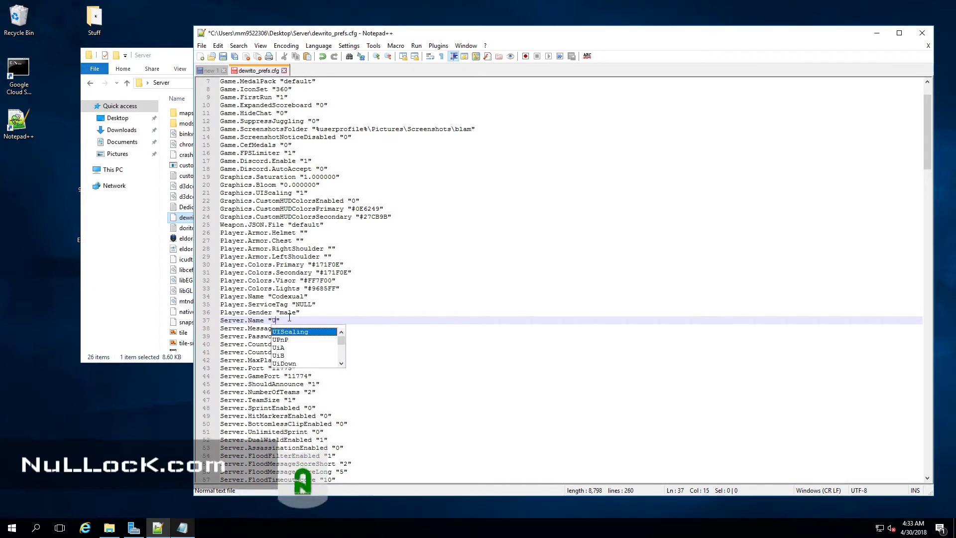
pyautogui.write('ST')
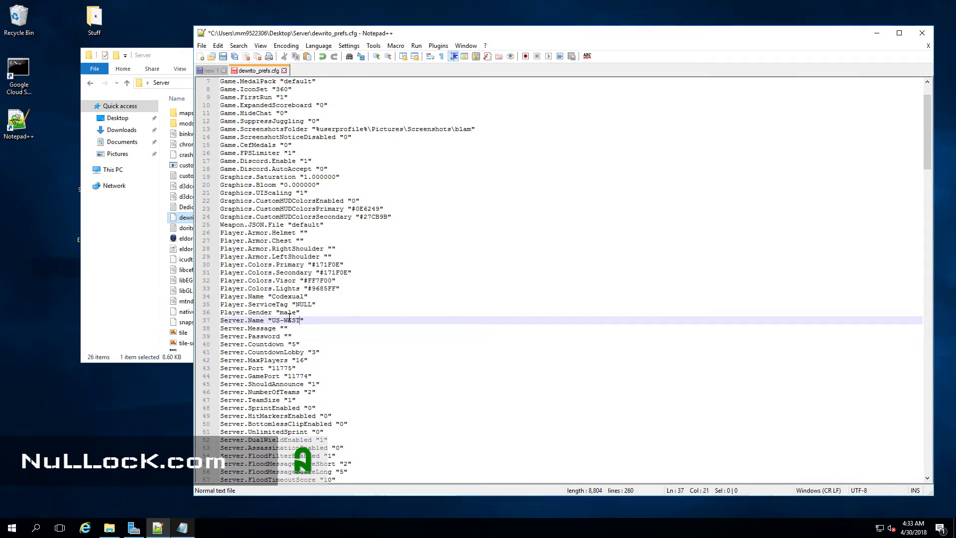
pyautogui.press('BackSpace')
pyautogui.press('BackSpace')
pyautogui.press('BackSpace')
pyautogui.press('BackSpace')
pyautogui.write('EA')
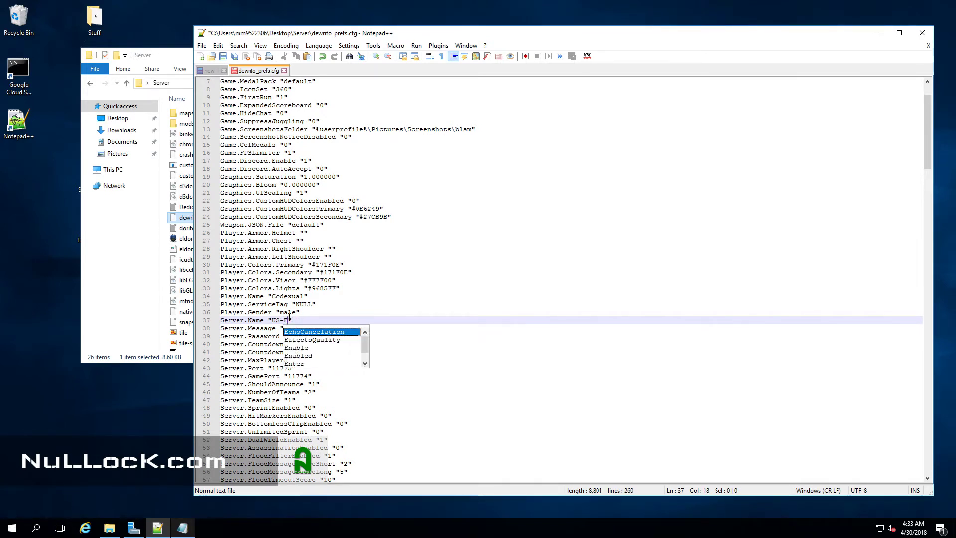
pyautogui.write('ST')
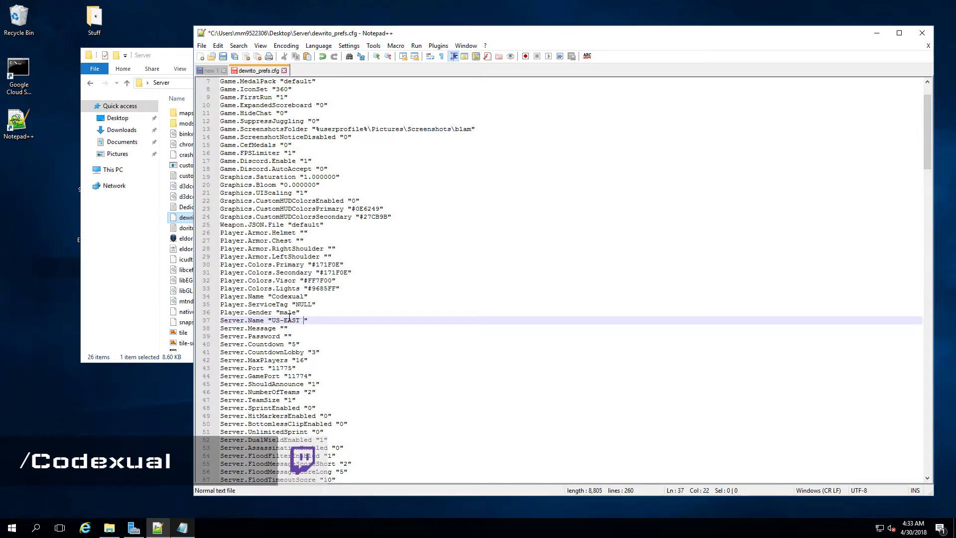
pyautogui.write('FFA')
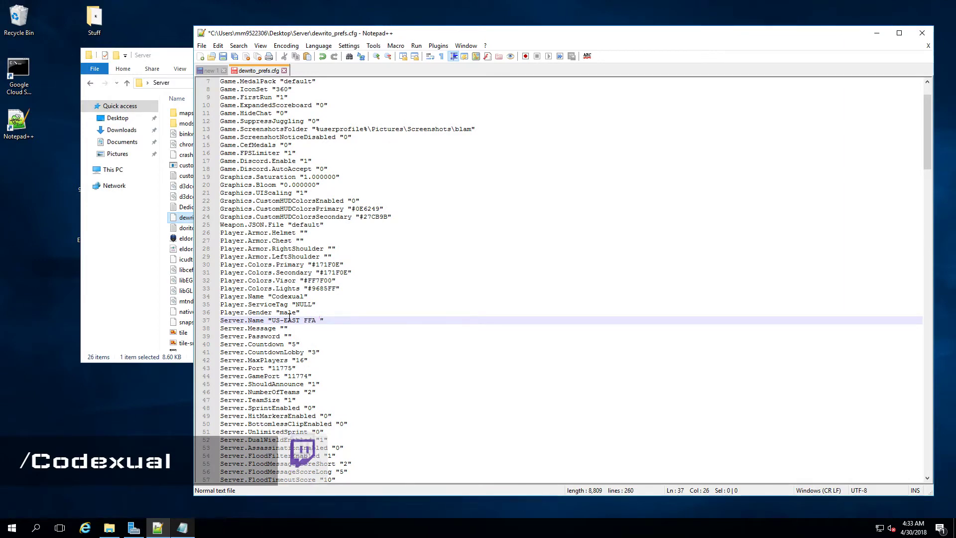
pyautogui.write(' MINI-')
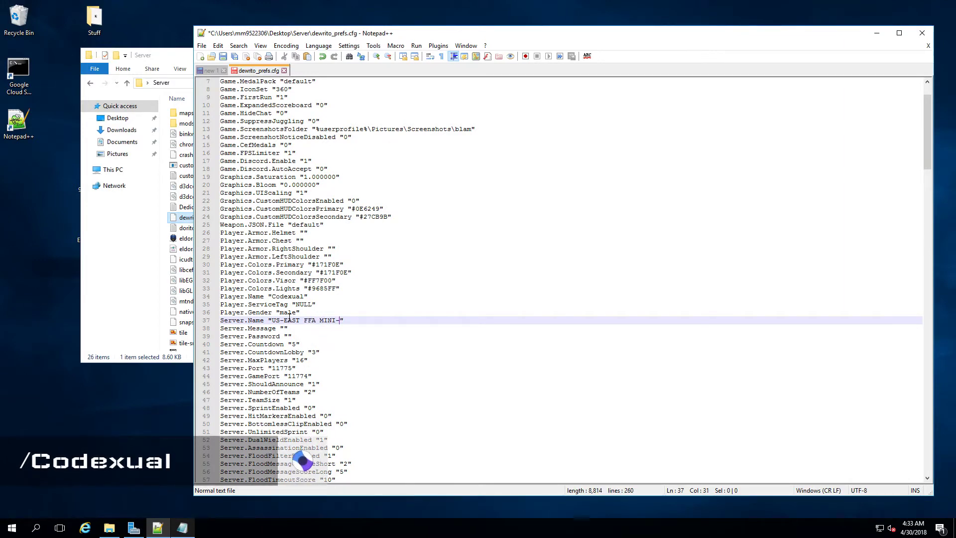
pyautogui.write('GAME')
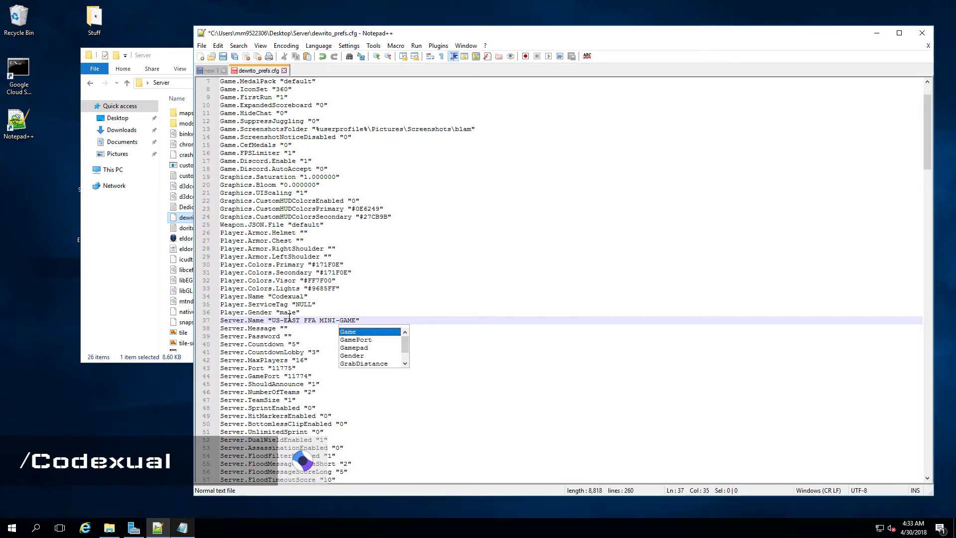
pyautogui.click(289, 320)
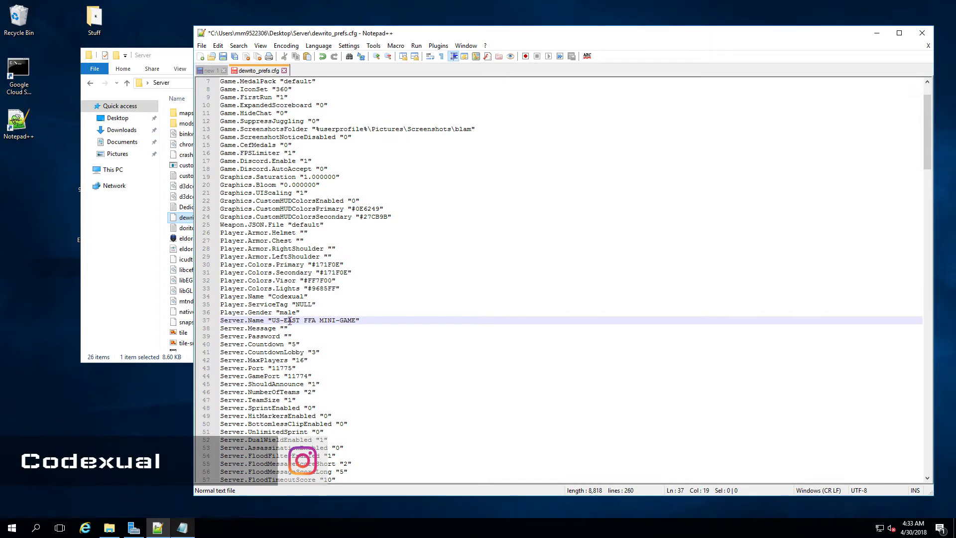
# Step: Enter "MOTD - I LOVE PIZZA" as the Server.Message value and review the Server.Name, Server.Message and Server.Password lines
pyautogui.click(287, 329)
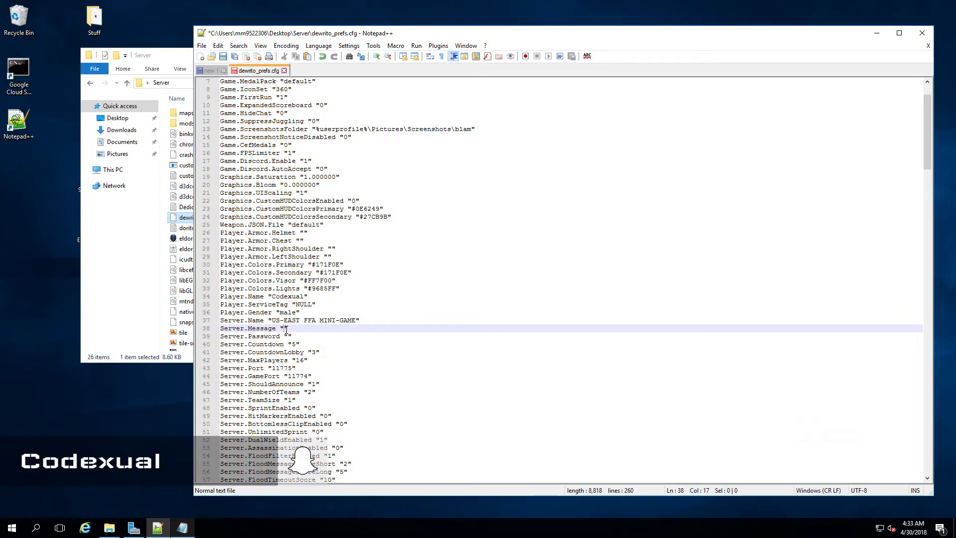
pyautogui.write('MOTD -')
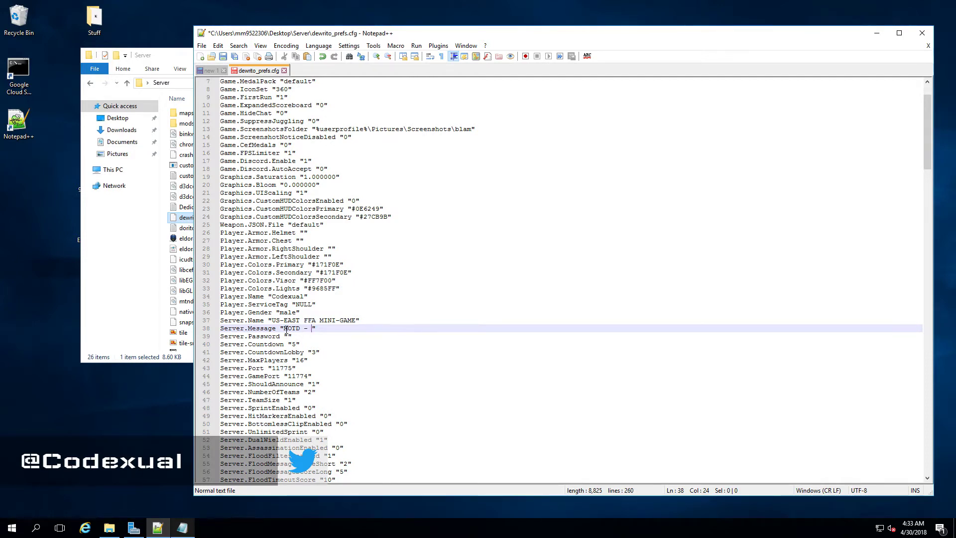
pyautogui.write('I LOVE ')
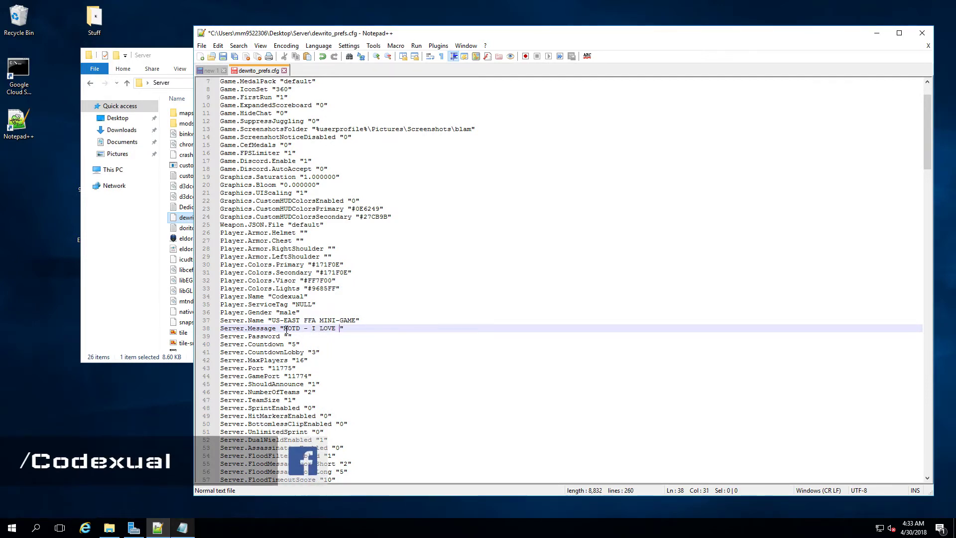
pyautogui.write('PIZZA')
pyautogui.click(403, 347)
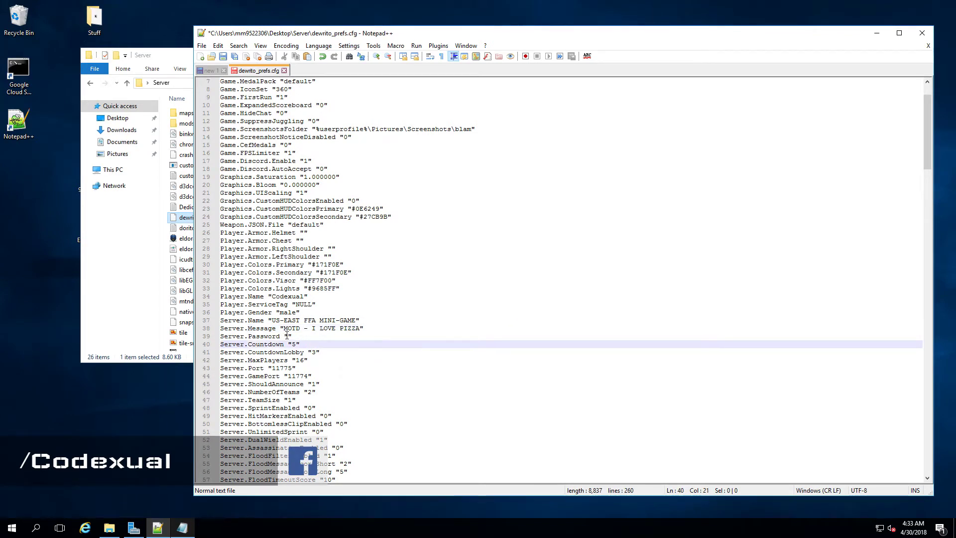
pyautogui.click(287, 336)
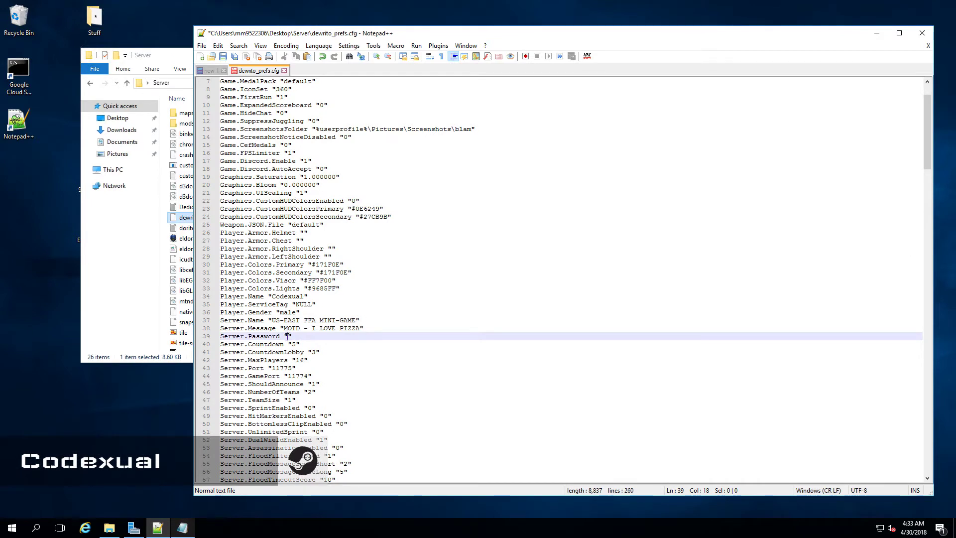
pyautogui.moveTo(295, 338); pyautogui.dragTo(204, 323)
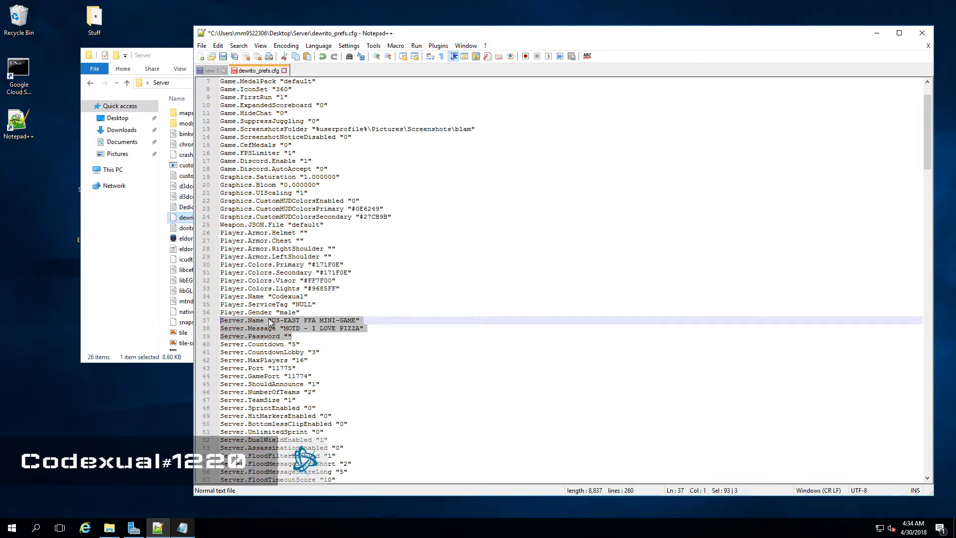
# Step: Enable map voting by setting the Server.VotingEnabled value to "1" in dewrito_prefs.cfg
pyautogui.scroll(-4, 271, 320)
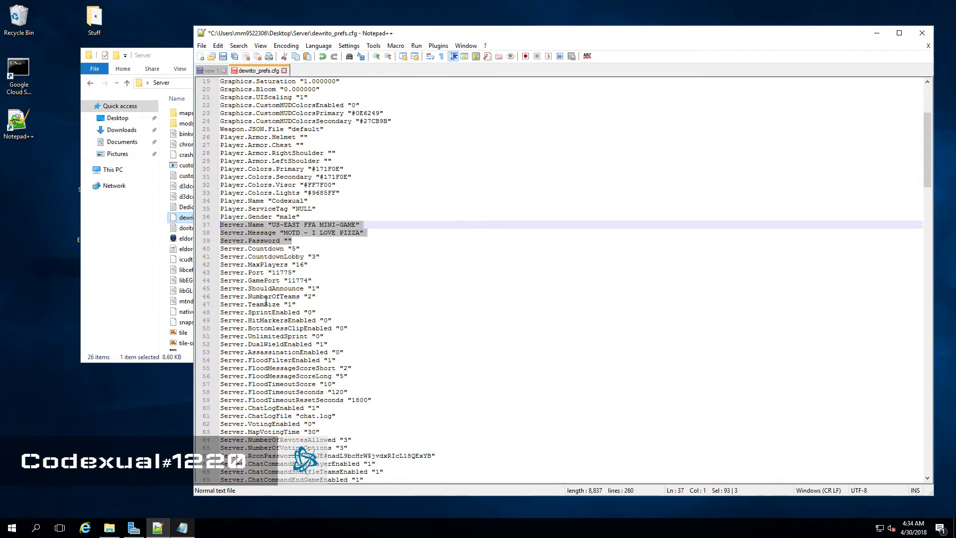
pyautogui.scroll(-2, 266, 301)
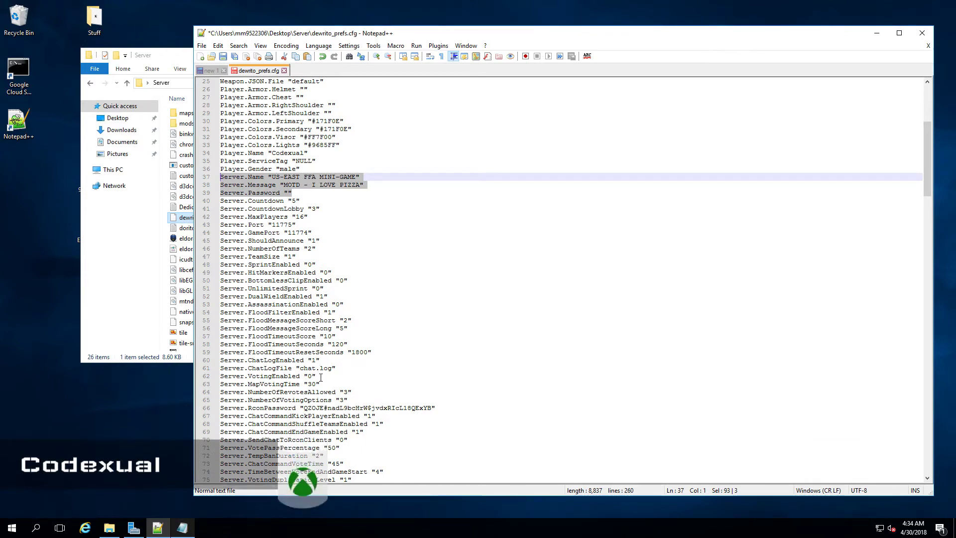
pyautogui.moveTo(315, 377); pyautogui.dragTo(221, 373)
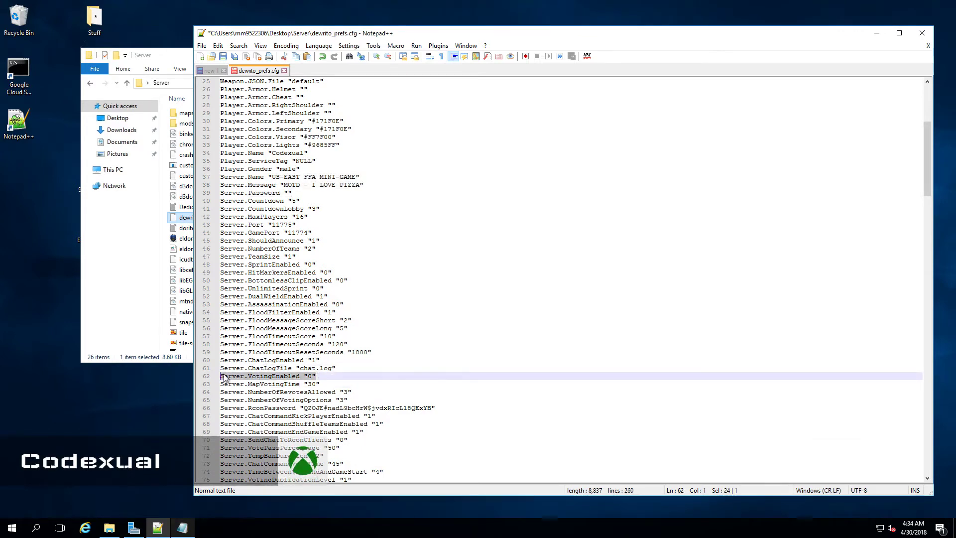
pyautogui.click(224, 376)
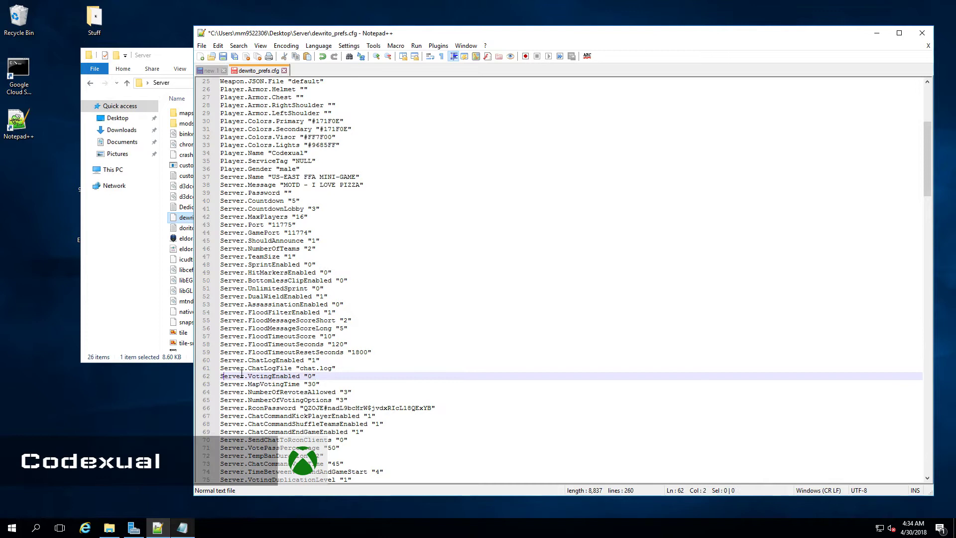
pyautogui.doubleClick(309, 376)
pyautogui.press('BackSpace')
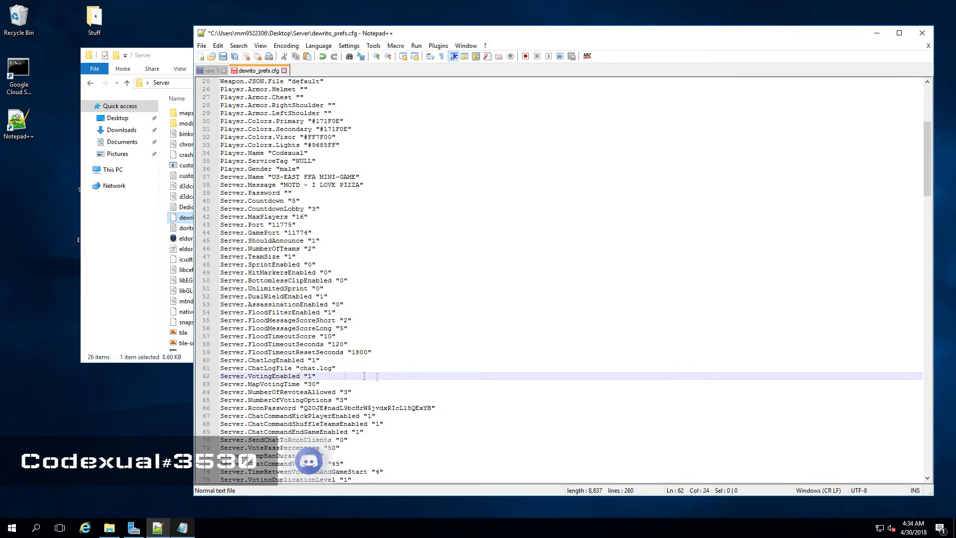
pyautogui.moveTo(326, 377); pyautogui.dragTo(304, 376)
# Step: Copy the Server.RconPassword value between the quotation marks to the clipboard
pyautogui.scroll(-2, 351, 384)
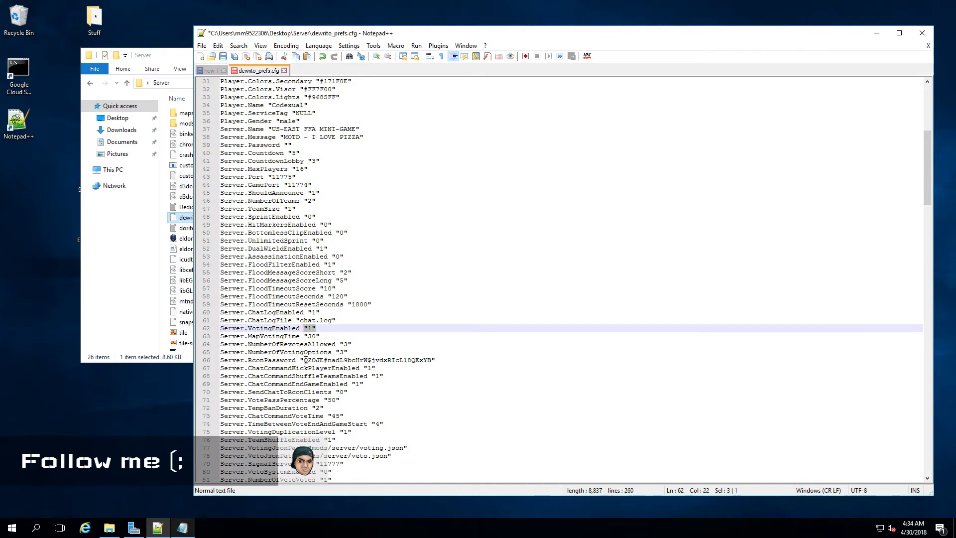
pyautogui.moveTo(305, 359); pyautogui.dragTo(430, 363)
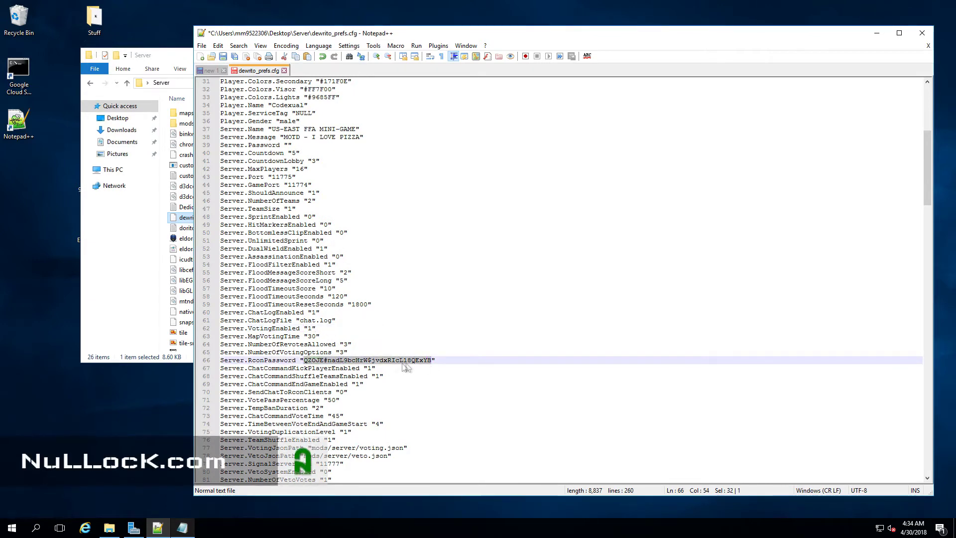
pyautogui.rightClick(344, 362)
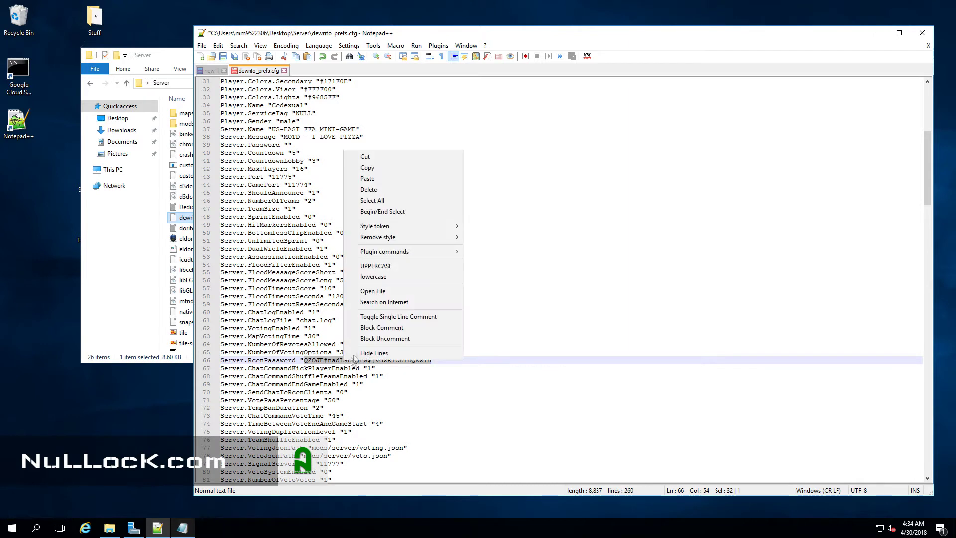
pyautogui.click(366, 168)
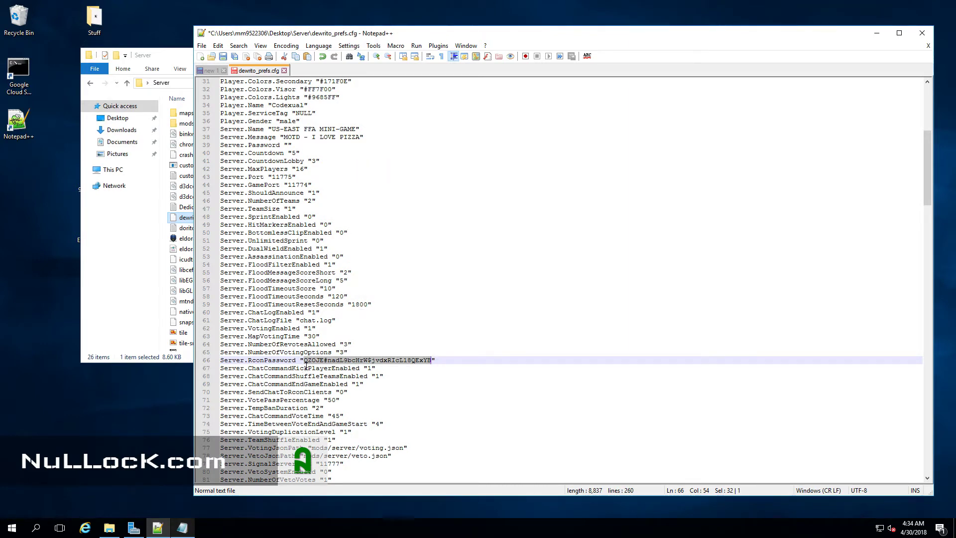
pyautogui.click(305, 367)
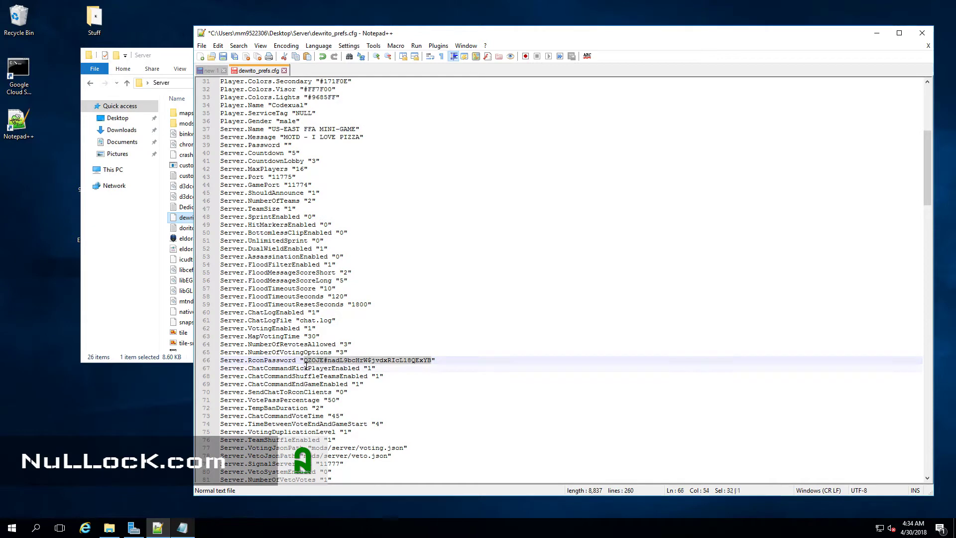
pyautogui.moveTo(304, 360); pyautogui.dragTo(431, 360)
pyautogui.rightClick(387, 361)
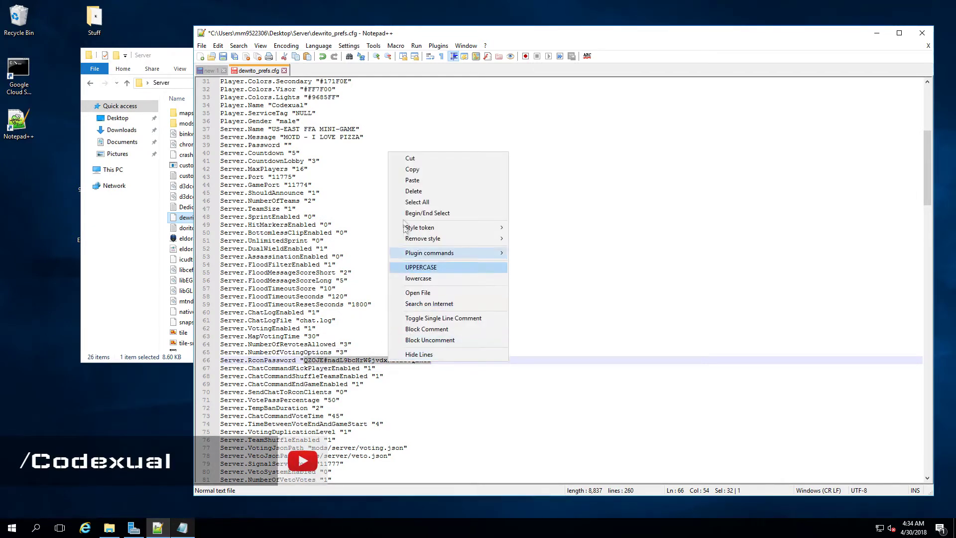
pyautogui.click(405, 171)
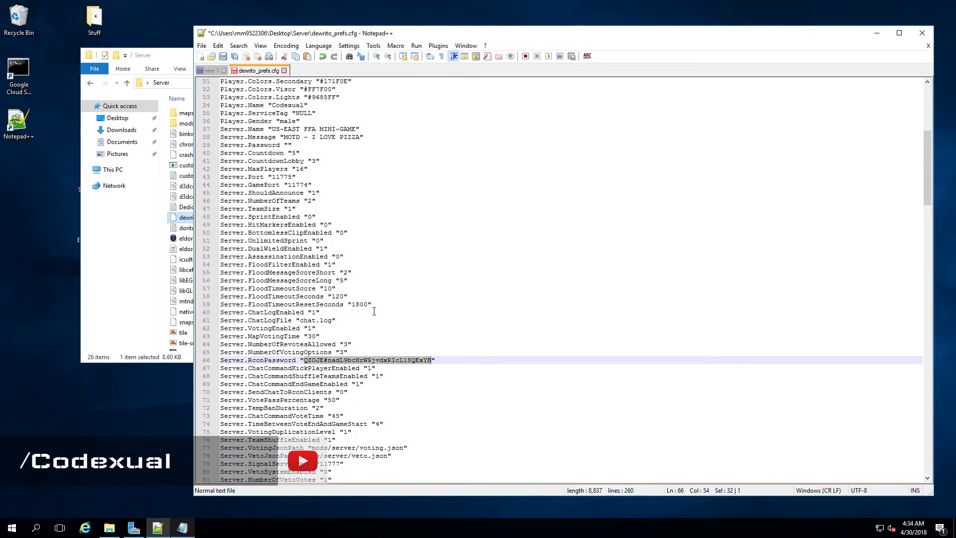
# Step: Check the Server.VotingJsonPath and Server.VetoJsonPath lines and save dewrito_prefs.cfg
pyautogui.scroll(-2, 374, 311)
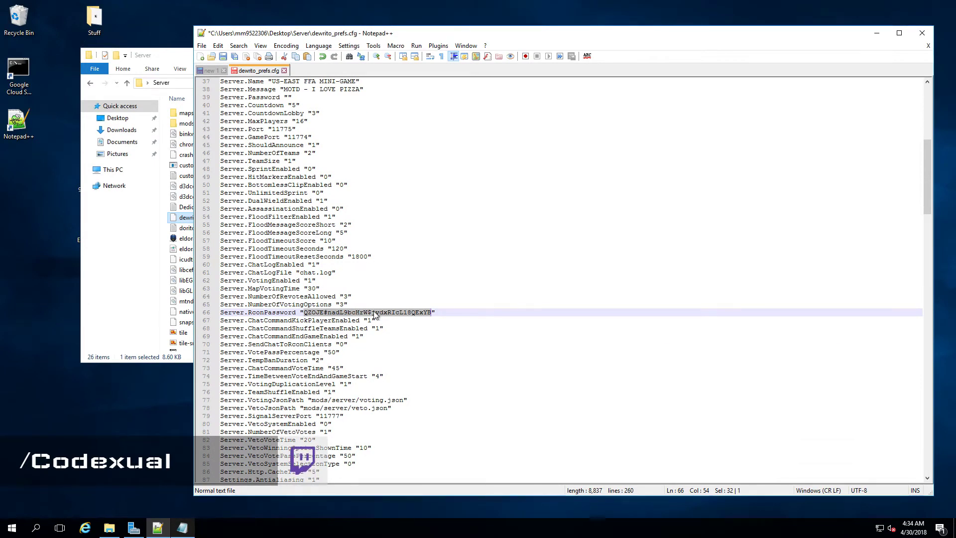
pyautogui.scroll(-1, 372, 316)
pyautogui.scroll(-1, 373, 316)
pyautogui.moveTo(393, 360); pyautogui.dragTo(218, 352)
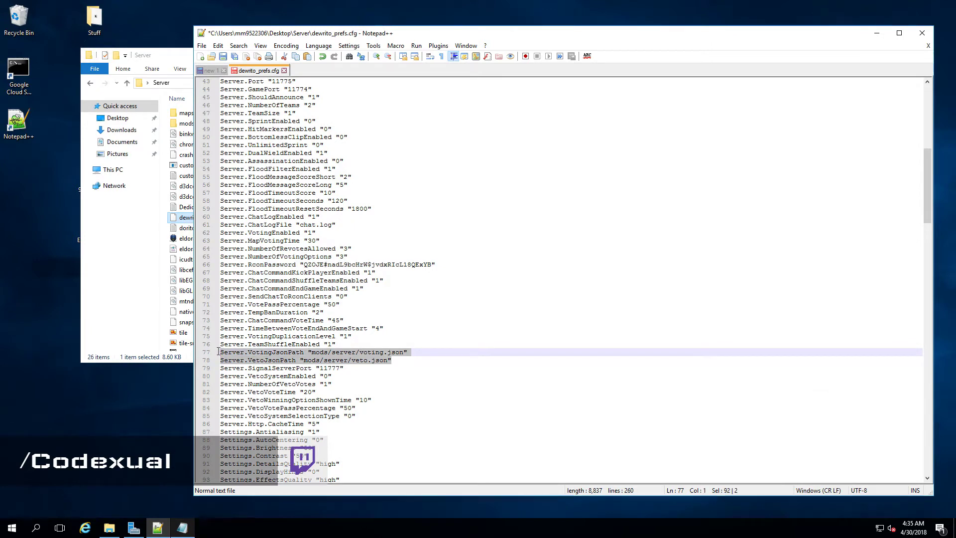
pyautogui.keyDown('shift'); pyautogui.click(247, 351); pyautogui.keyUp('shift')
pyautogui.click(223, 57)
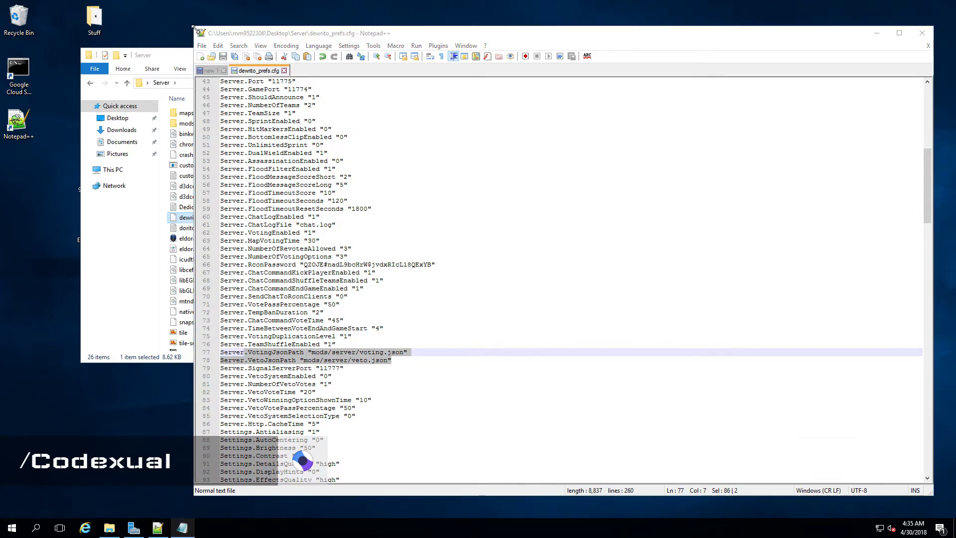
# Step: Shrink the Notepad++ window to fit below Notepad and move the Server folder window to uncover the desktop icons
pyautogui.moveTo(195, 27); pyautogui.dragTo(647, 299)
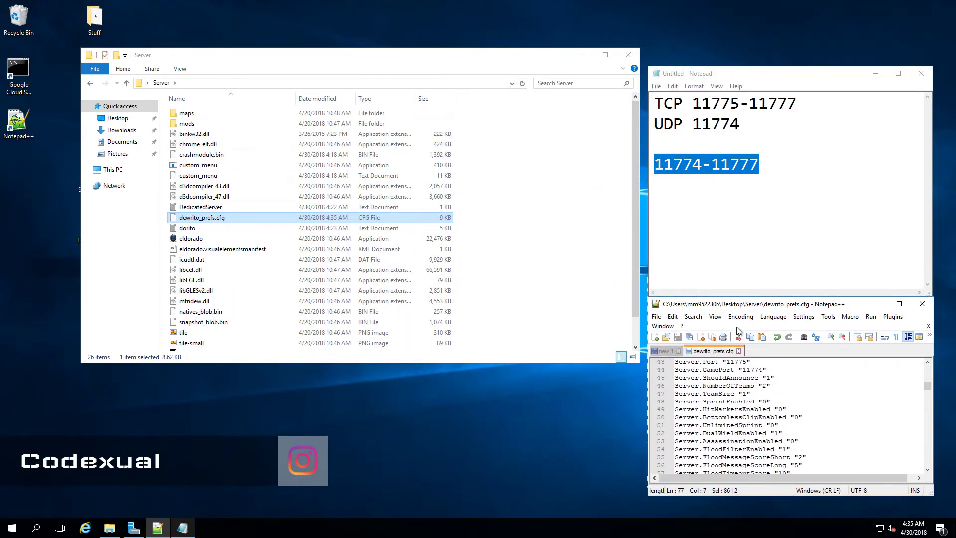
pyautogui.click(361, 410)
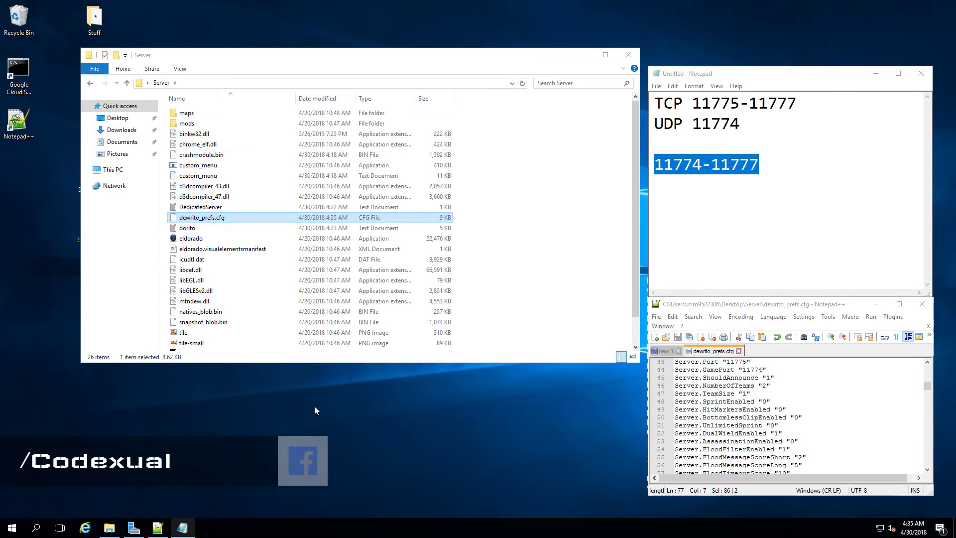
pyautogui.click(258, 67)
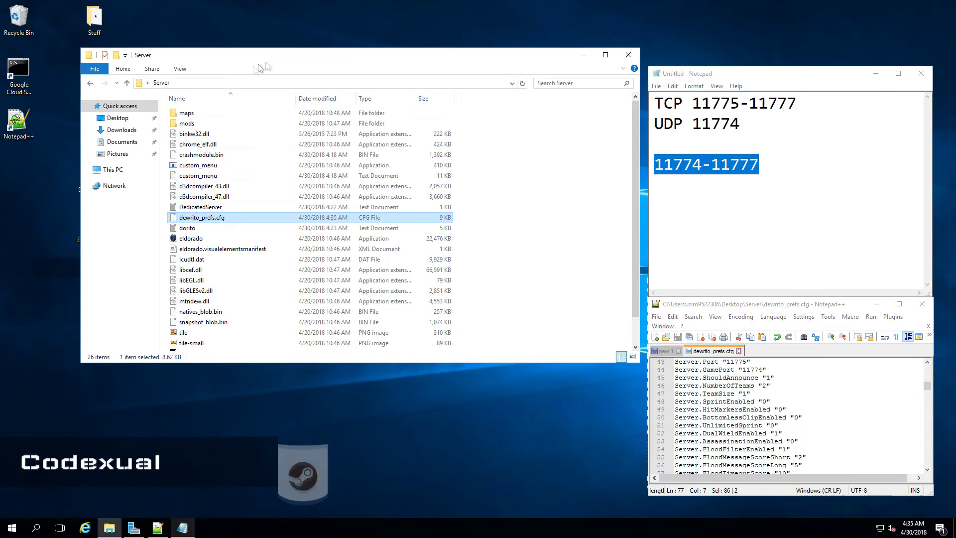
pyautogui.moveTo(258, 64); pyautogui.dragTo(250, 71)
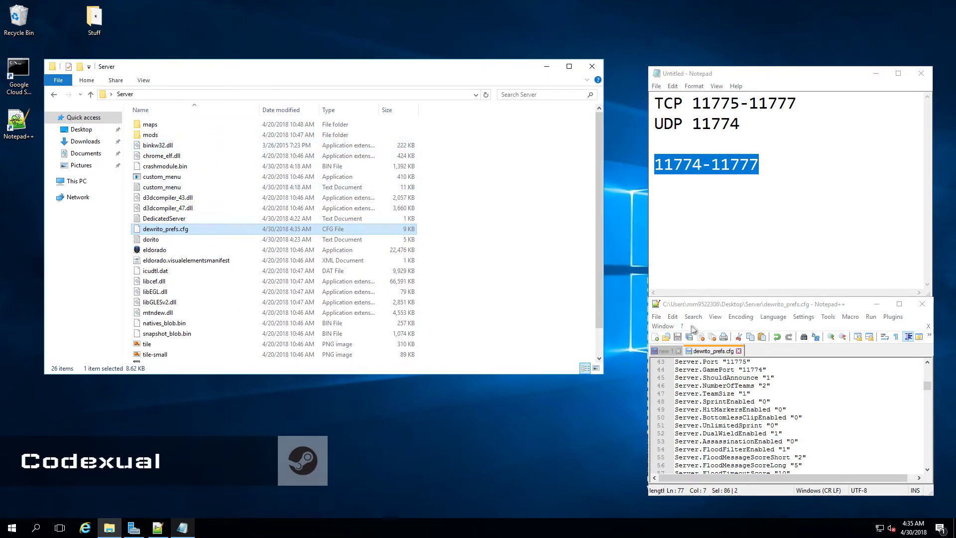
pyautogui.click(677, 339)
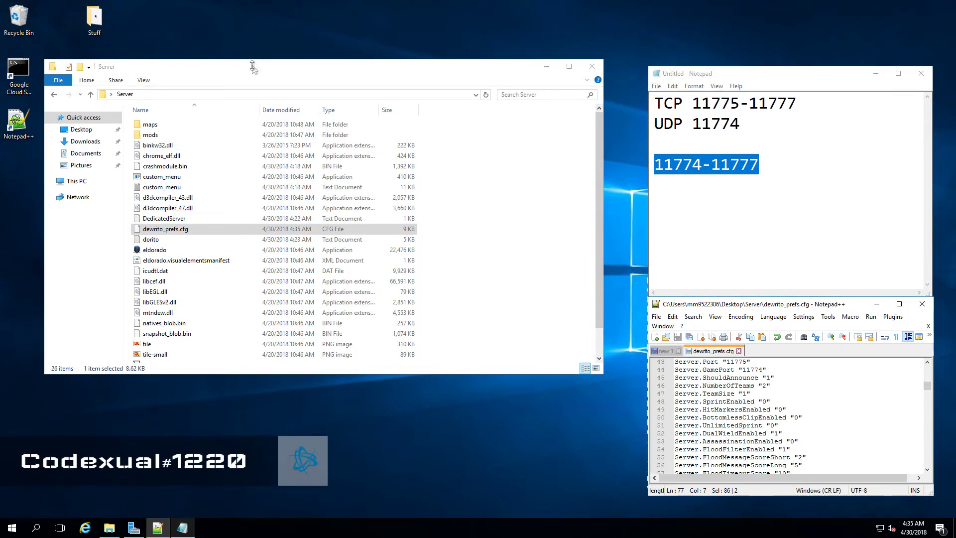
pyautogui.moveTo(262, 64); pyautogui.dragTo(451, 57)
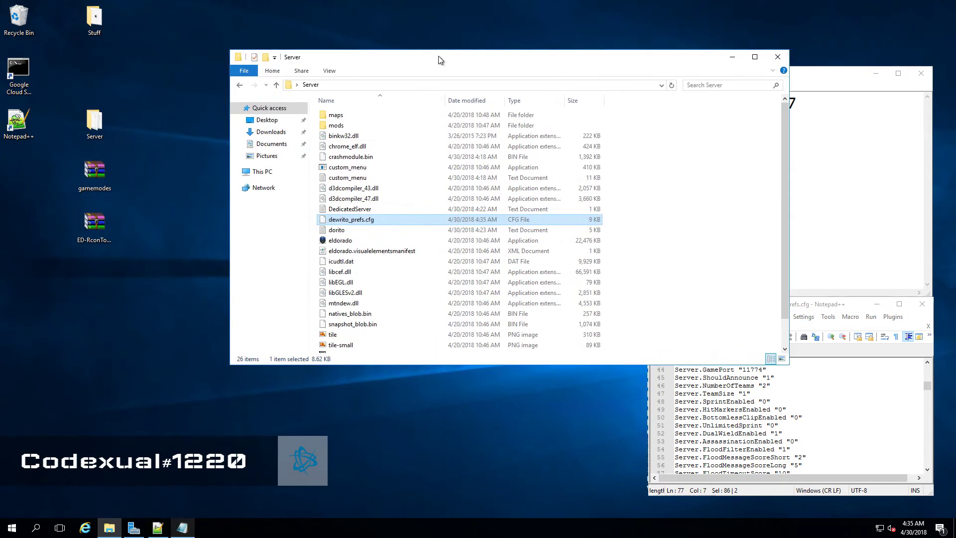
# Step: In the mods\server folder, create a shortcut to the DedicatedServer batch file and move it to the desktop
pyautogui.doubleClick(342, 125)
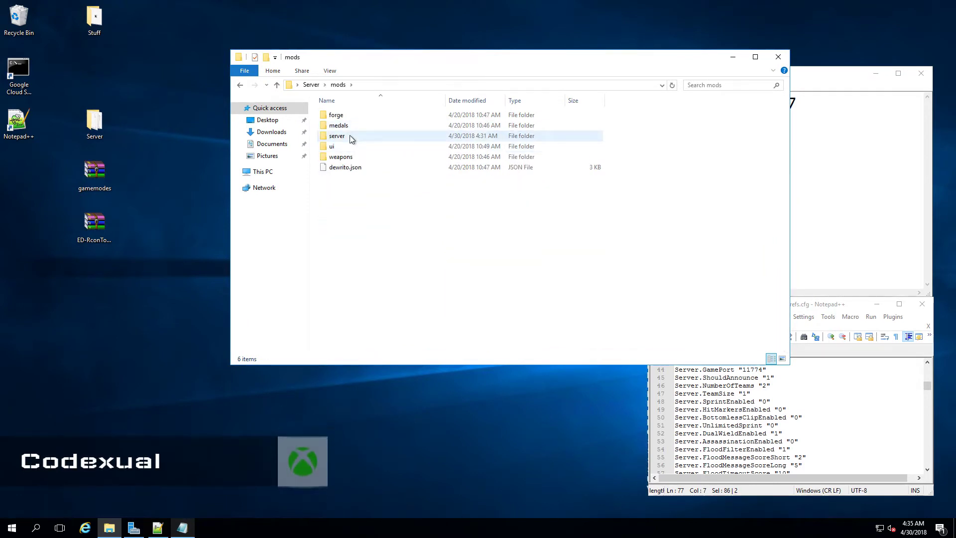
pyautogui.doubleClick(350, 136)
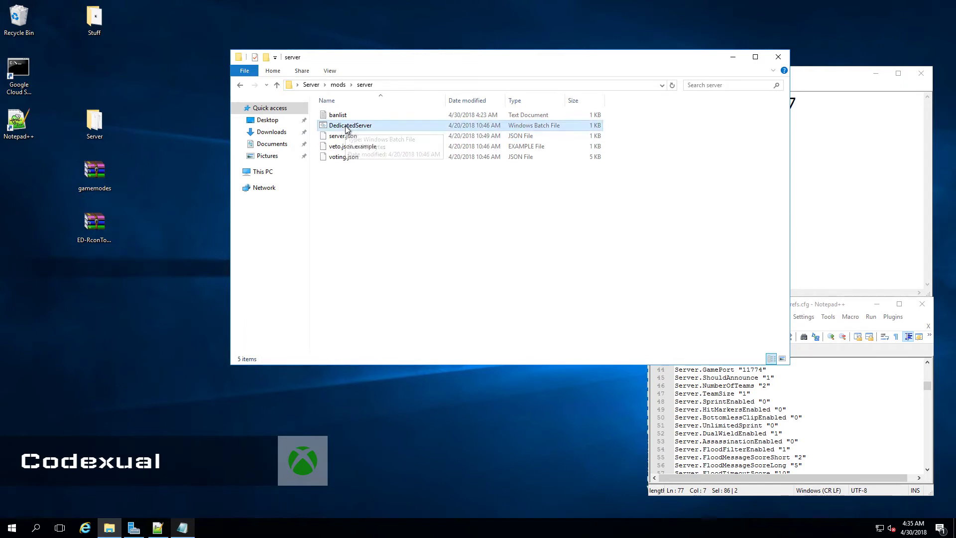
pyautogui.click(347, 129)
pyautogui.rightClick(347, 129)
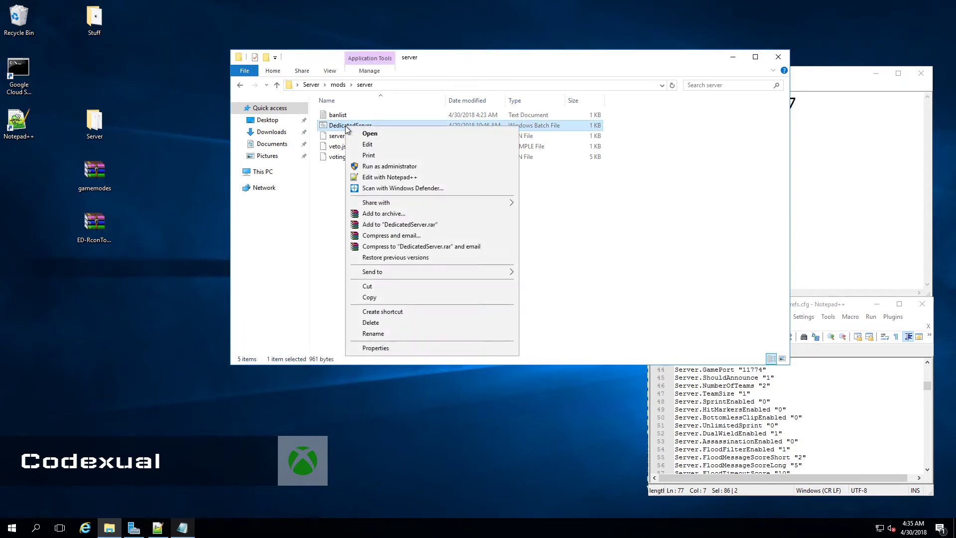
pyautogui.click(382, 312)
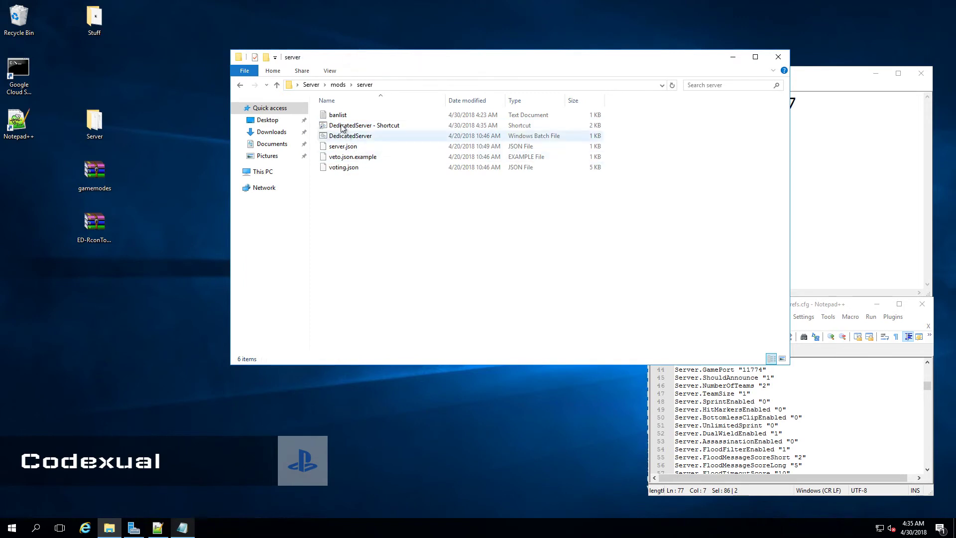
pyautogui.moveTo(343, 128); pyautogui.dragTo(167, 66)
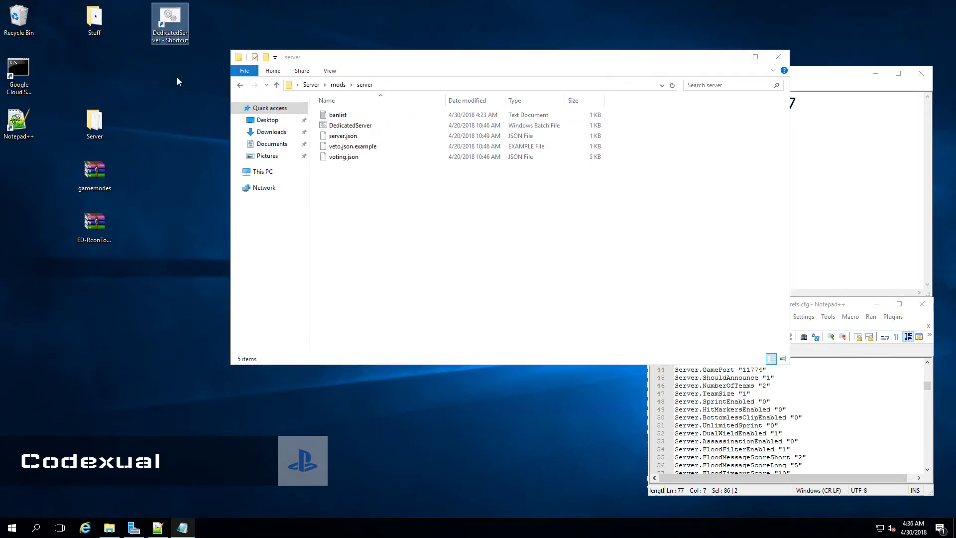
pyautogui.click(185, 89)
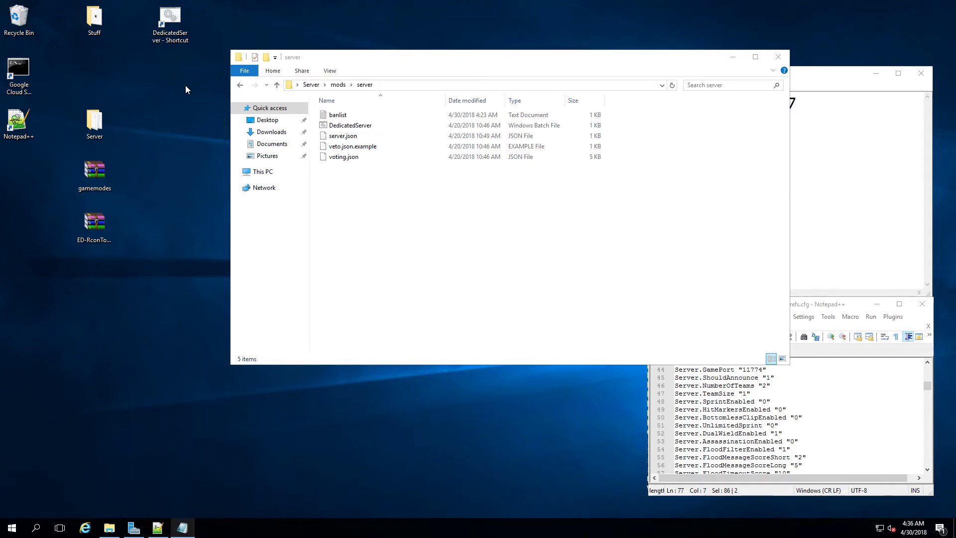
# Step: Open the Windows Startup folder by running shell:startup
pyautogui.press('super+r')
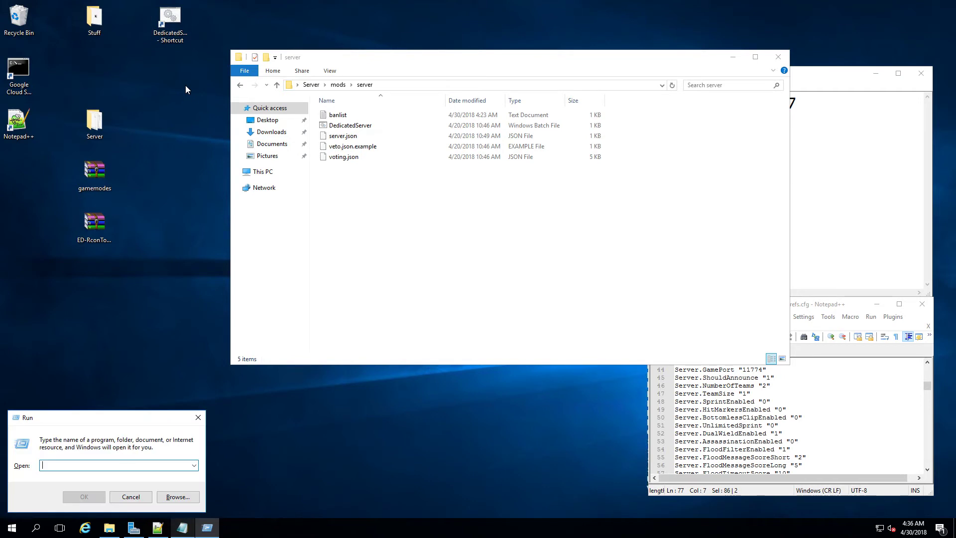
pyautogui.moveTo(89, 421); pyautogui.dragTo(128, 250)
pyautogui.write('run')
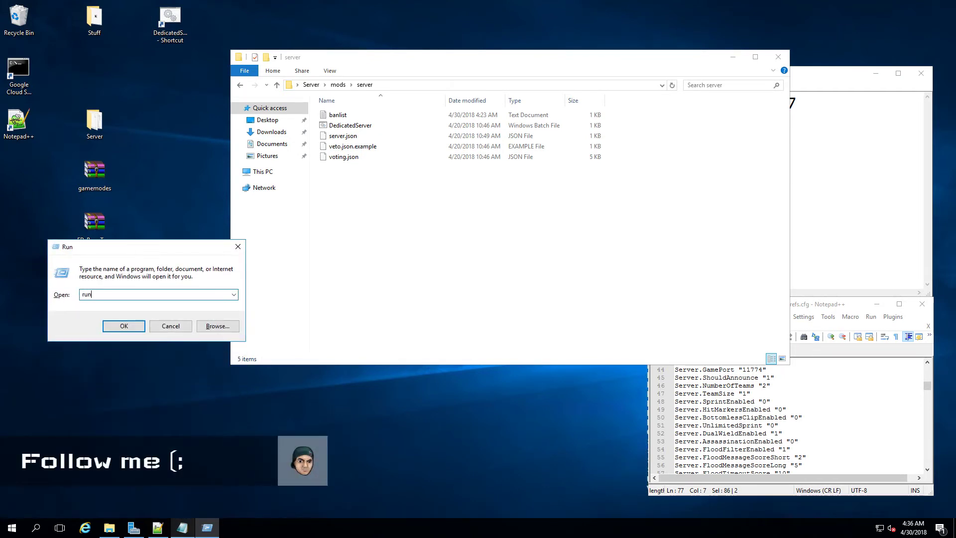
pyautogui.press('BackSpace')
pyautogui.press('BackSpace')
pyautogui.press('BackSpace')
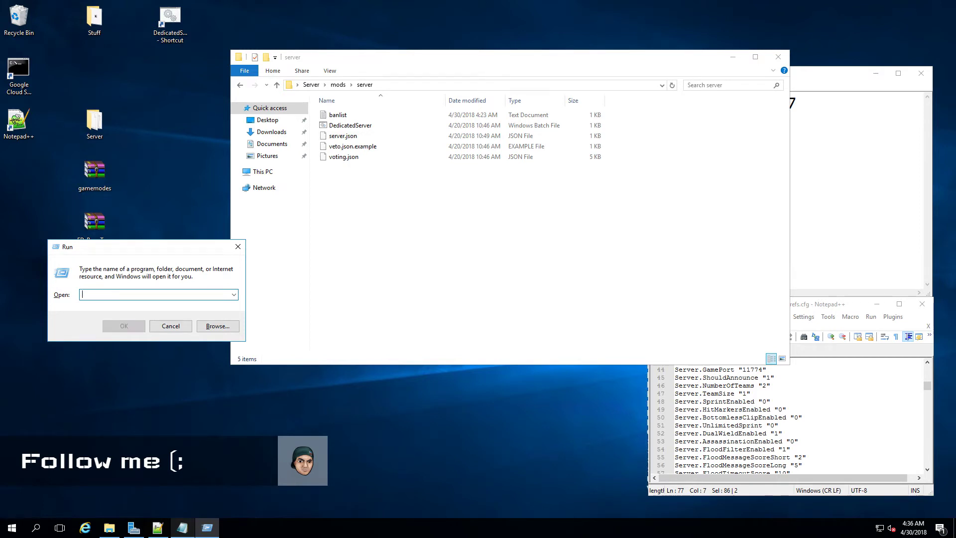
pyautogui.write('she')
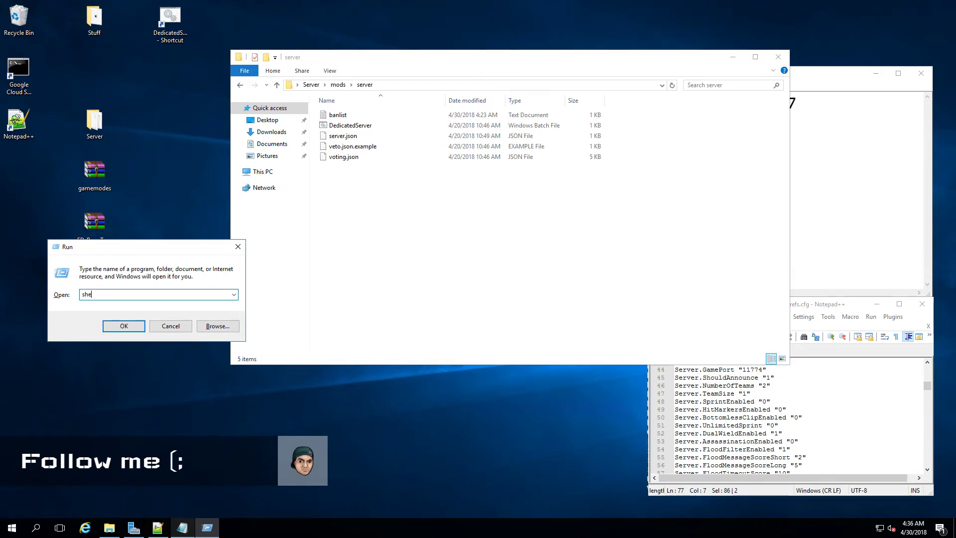
pyautogui.write('ll:startup')
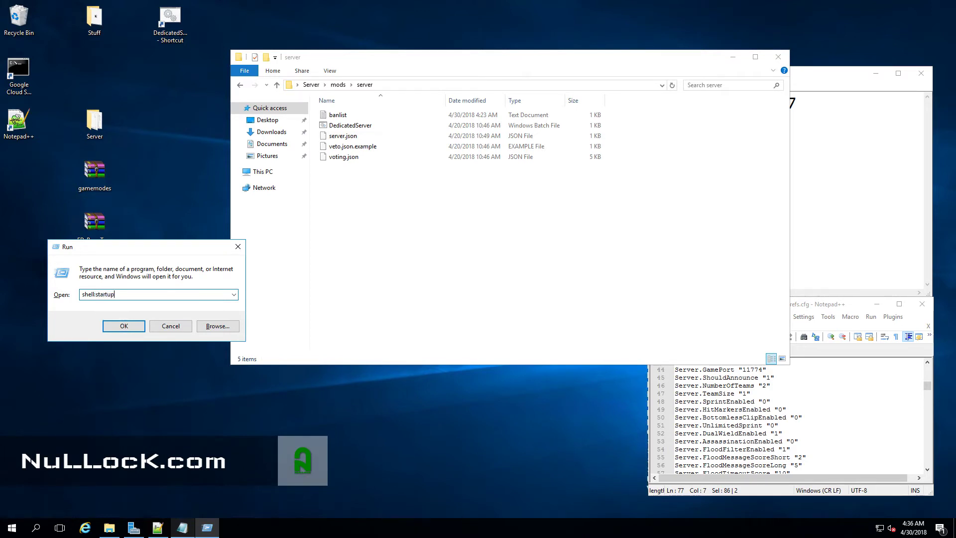
pyautogui.press('Return')
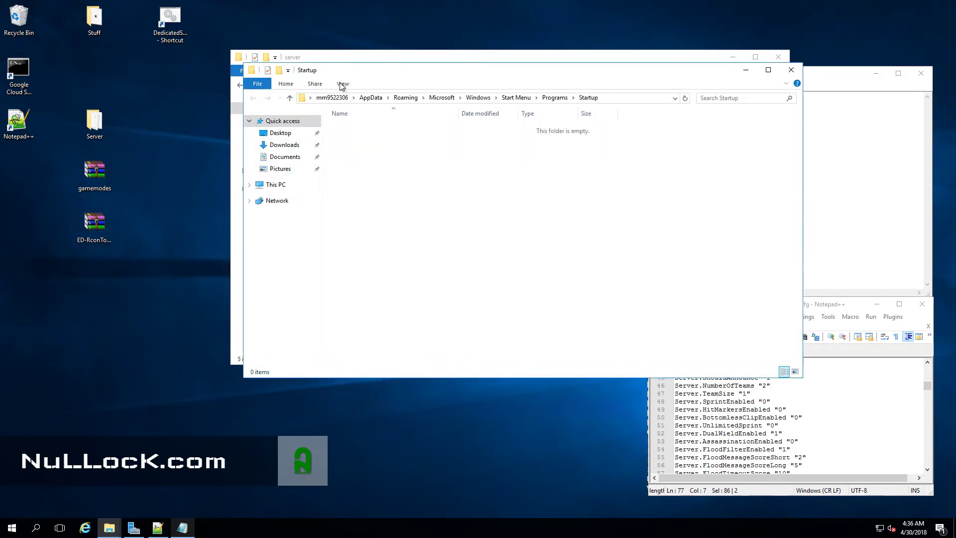
# Step: Move the DedicatedServer shortcut from the desktop into the Startup folder and close that folder
pyautogui.moveTo(336, 77); pyautogui.dragTo(120, 219)
pyautogui.click(158, 33)
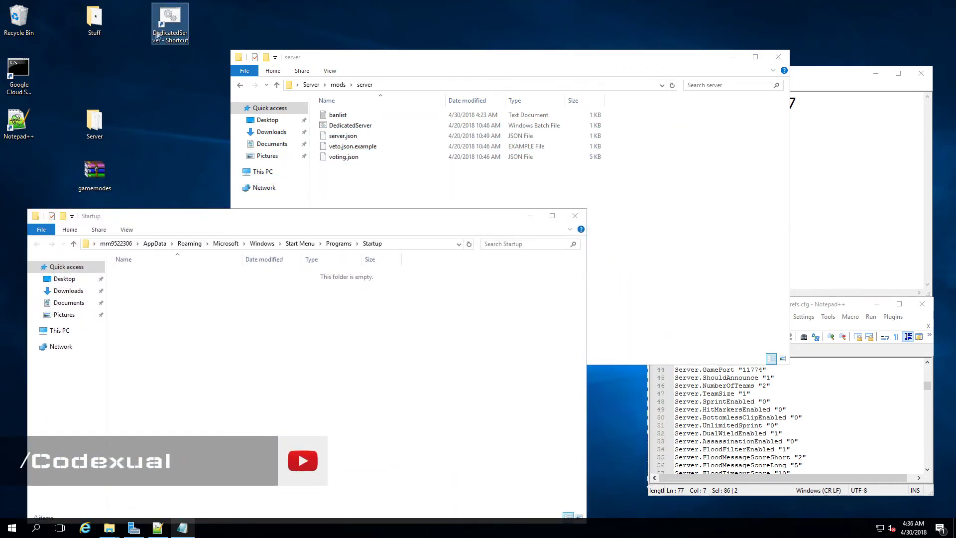
pyautogui.moveTo(164, 38); pyautogui.dragTo(202, 327)
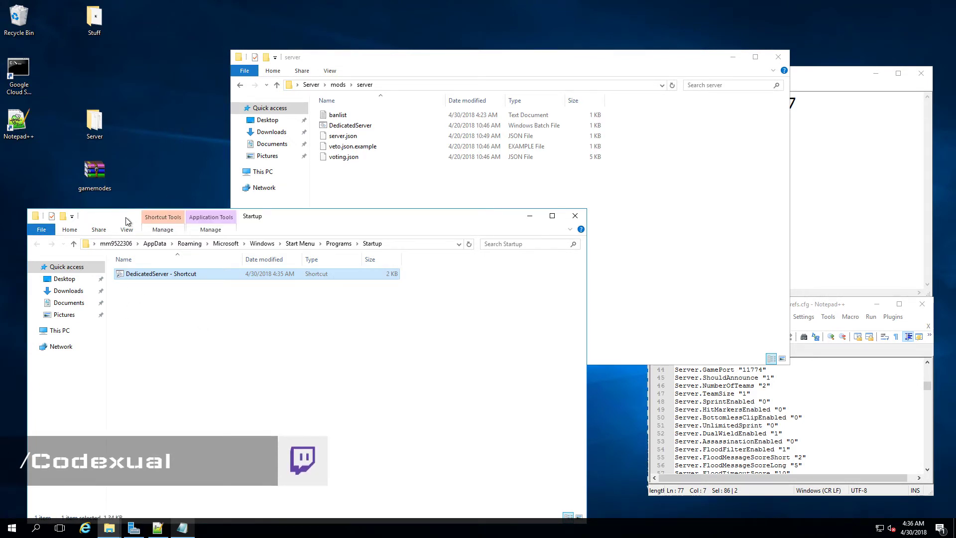
pyautogui.moveTo(137, 216); pyautogui.dragTo(165, 202)
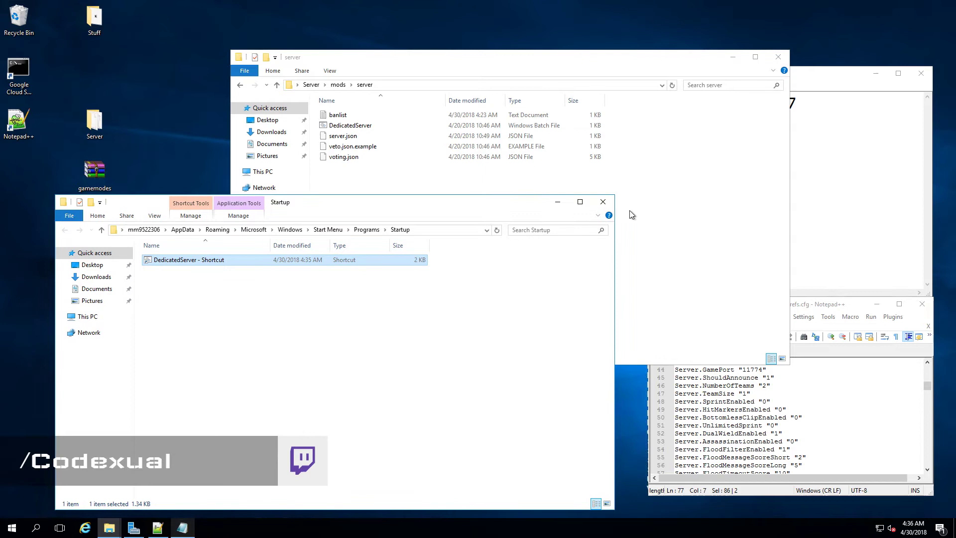
pyautogui.click(600, 202)
# Step: Create another shortcut to the DedicatedServer batch file in mods\server and move it to the desktop
pyautogui.rightClick(332, 124)
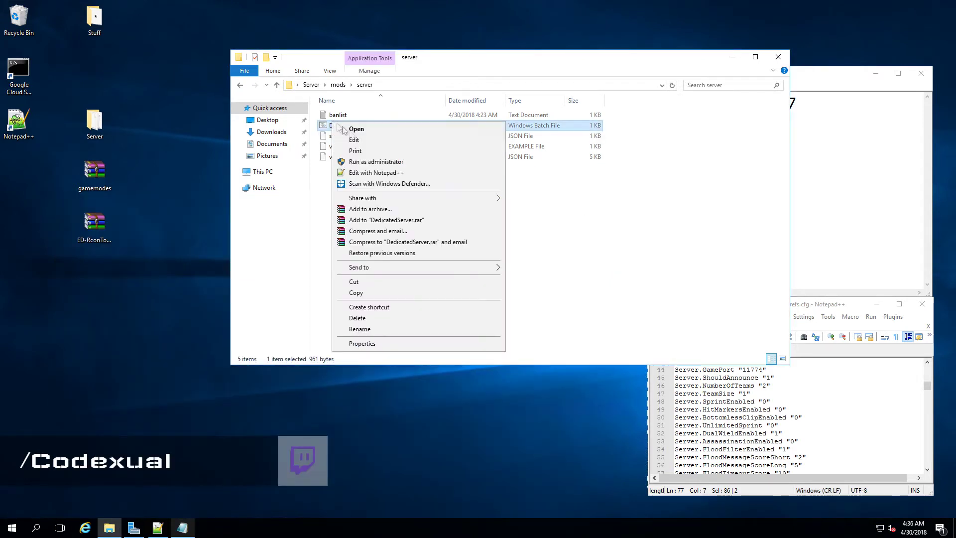
pyautogui.click(371, 307)
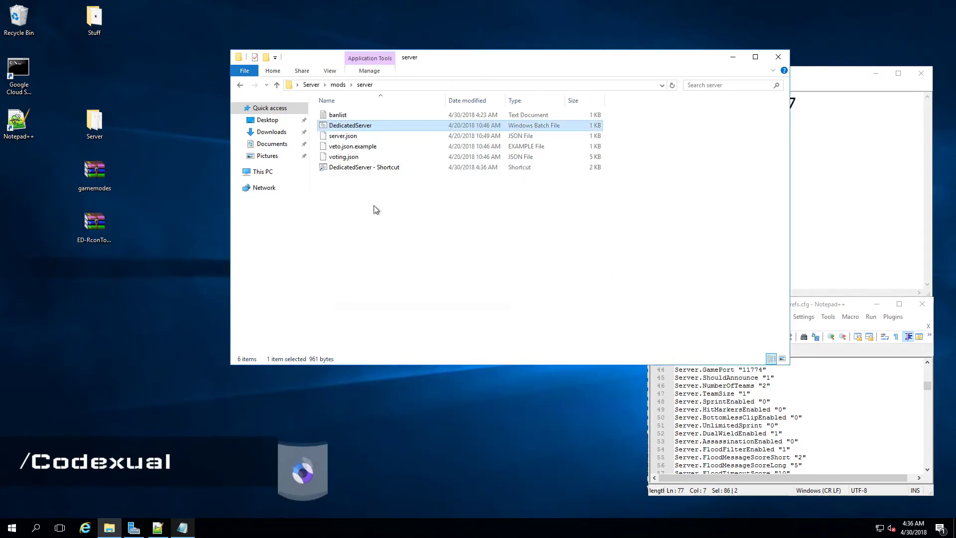
pyautogui.moveTo(349, 125); pyautogui.dragTo(163, 52)
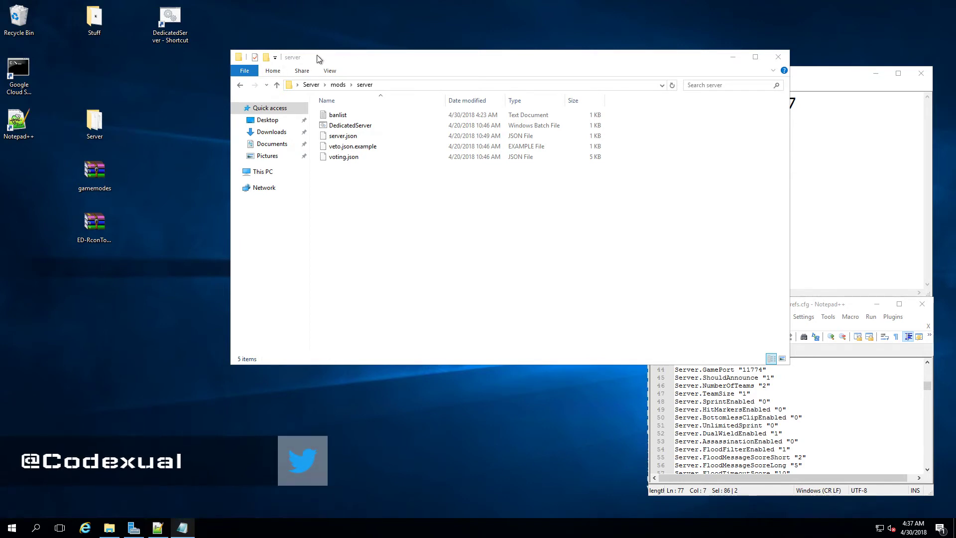
# Step: Open the ED-RconTool-3.6 archive from the desktop and arrange the windows so the desktop icons stay accessible
pyautogui.moveTo(319, 57); pyautogui.dragTo(347, 46)
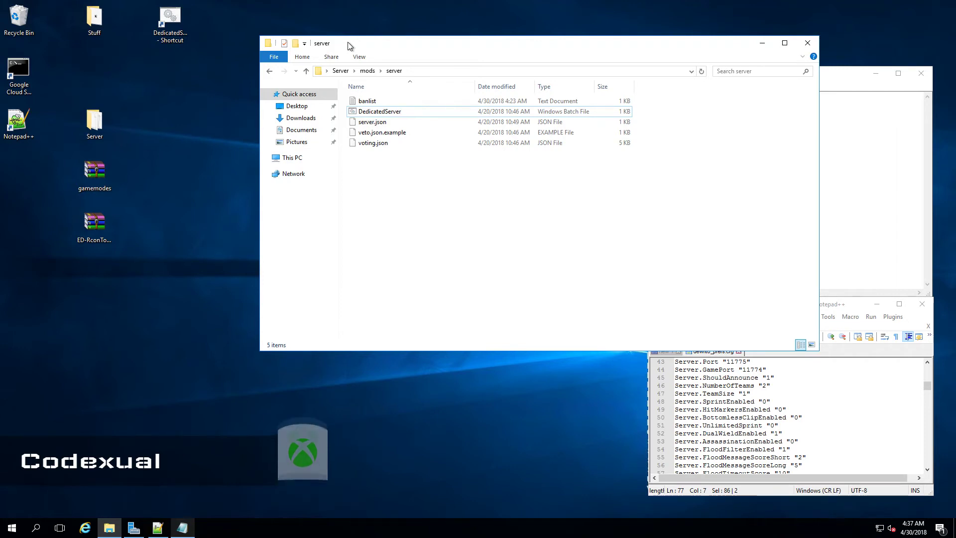
pyautogui.moveTo(353, 41); pyautogui.dragTo(360, 30)
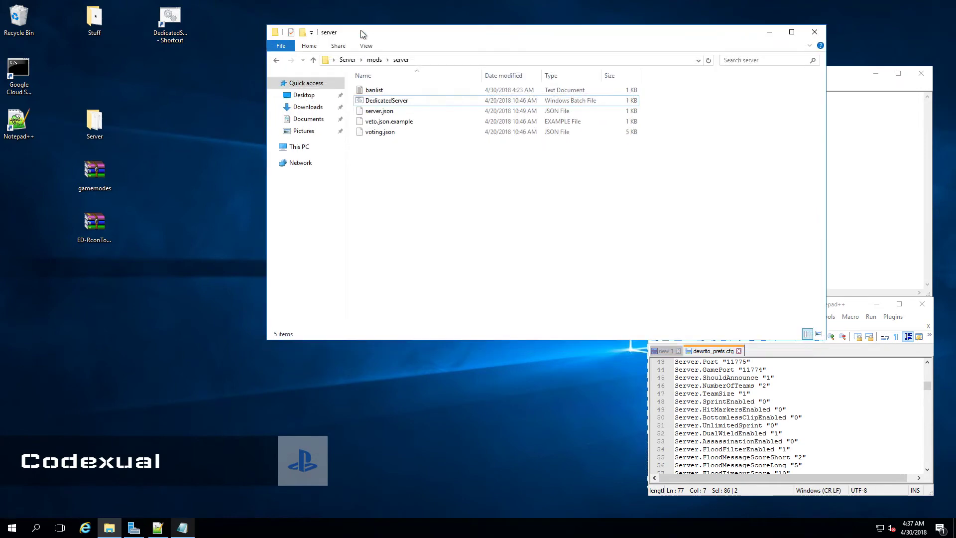
pyautogui.click(208, 214)
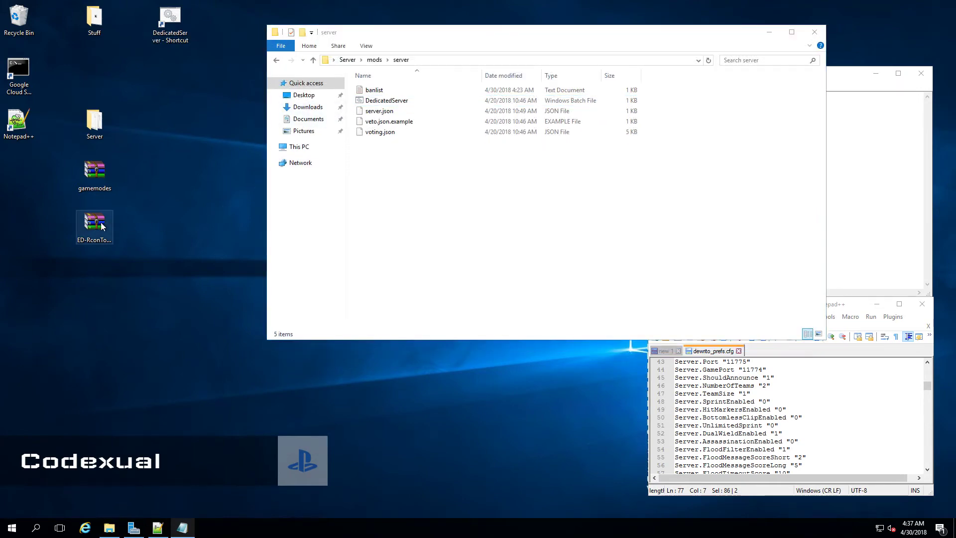
pyautogui.doubleClick(94, 223)
pyautogui.moveTo(133, 186); pyautogui.dragTo(442, 171)
# Step: Create a new desktop folder named RCON
pyautogui.rightClick(178, 118)
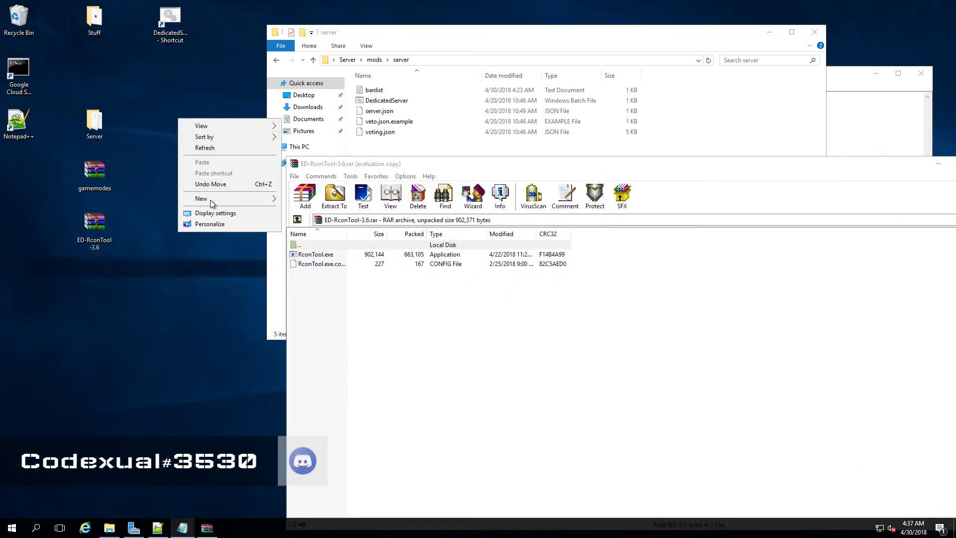
pyautogui.moveTo(214, 199)
pyautogui.click(298, 200)
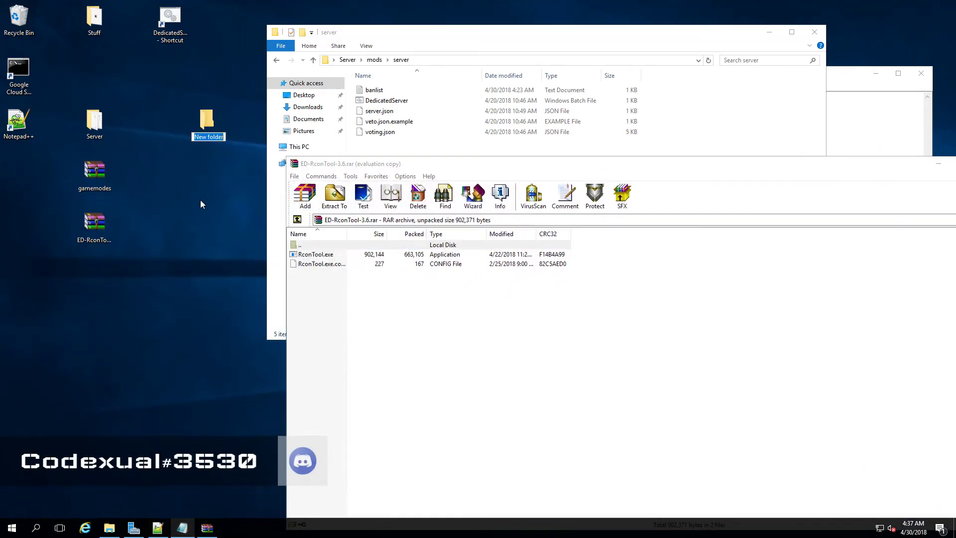
pyautogui.write('RCON')
pyautogui.press('Return')
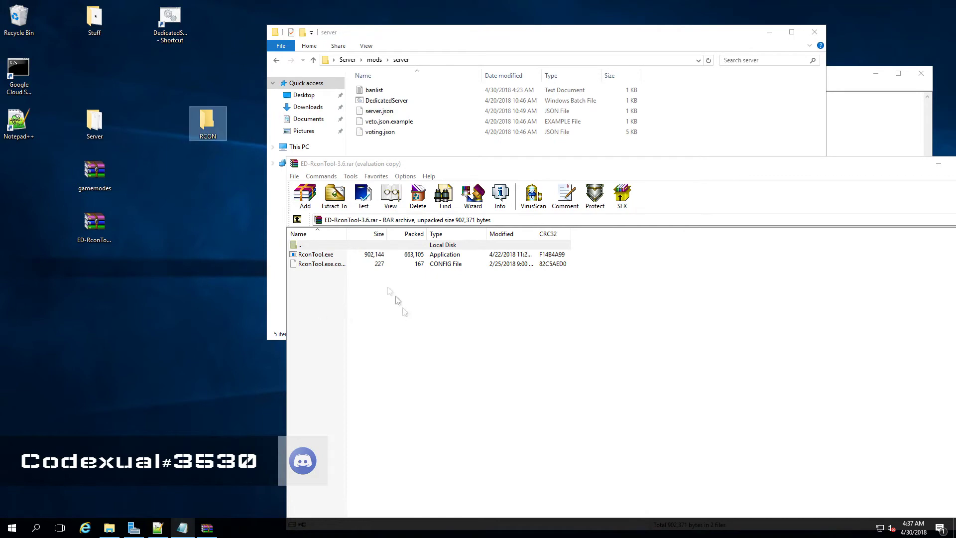
# Step: Extract RconTool.exe and its config file from the archive into the RCON folder and close the archive
pyautogui.click(322, 264)
pyautogui.keyDown('shift'); pyautogui.click(315, 254); pyautogui.keyUp('shift')
pyautogui.moveTo(316, 254); pyautogui.dragTo(209, 122)
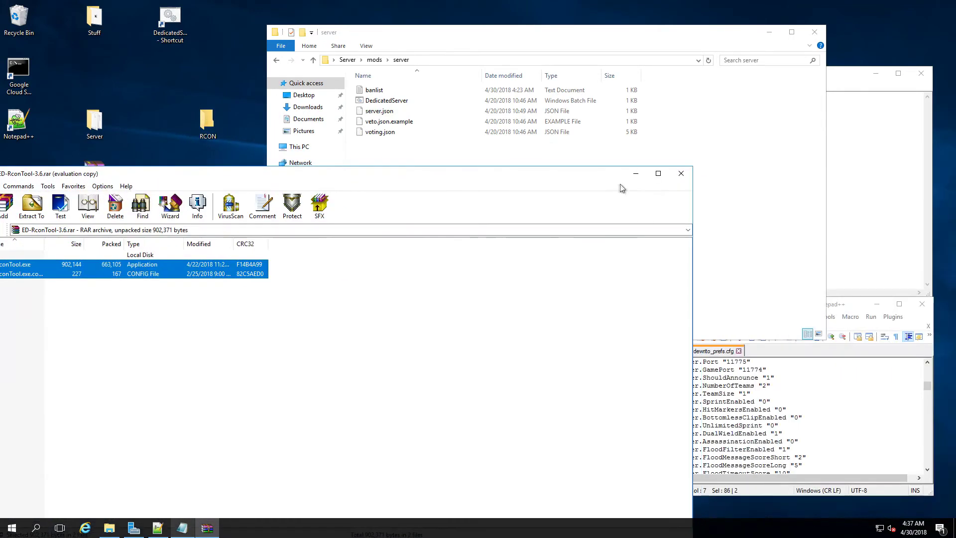
pyautogui.click(680, 173)
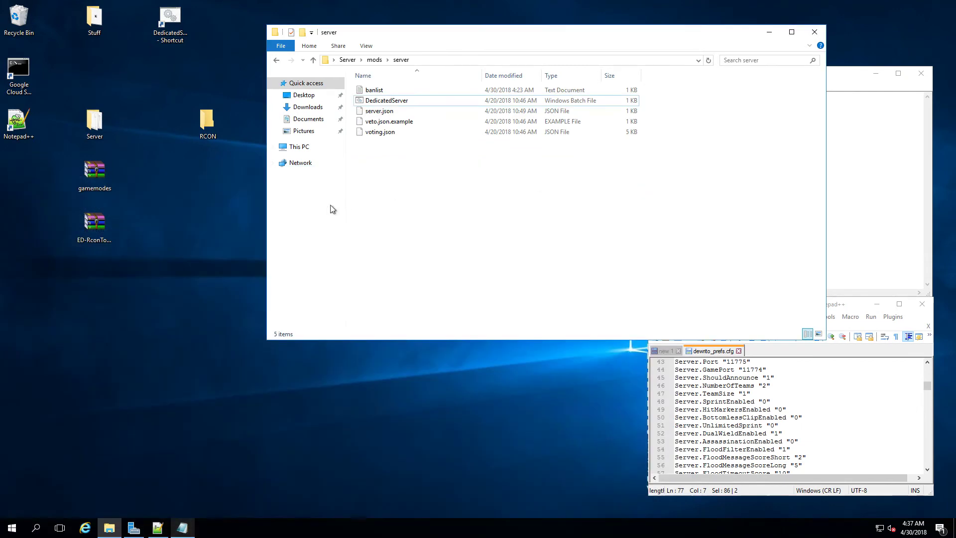
# Step: Launch RconTool from the RCON folder and move its Server Manager window
pyautogui.doubleClick(207, 121)
pyautogui.moveTo(402, 50); pyautogui.dragTo(292, 156)
pyautogui.doubleClick(285, 211)
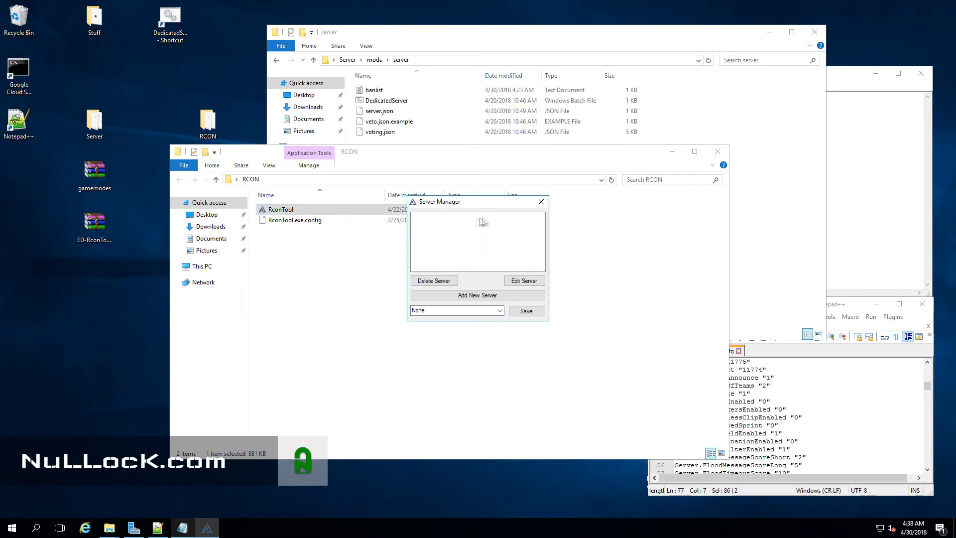
pyautogui.moveTo(447, 203); pyautogui.dragTo(431, 236)
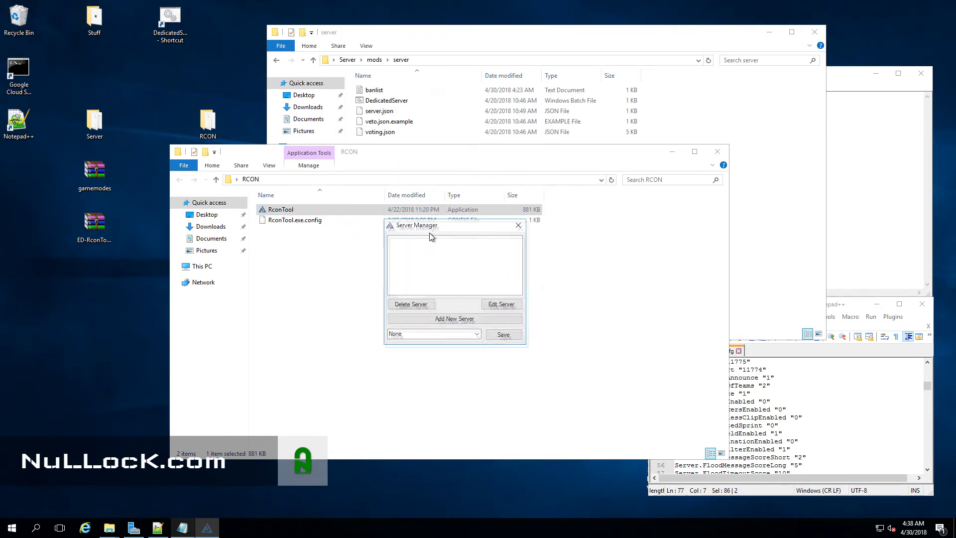
# Step: Close the RCON folder window, minimize the server folder window, and reposition the Server Manager
pyautogui.click(717, 151)
pyautogui.click(808, 31)
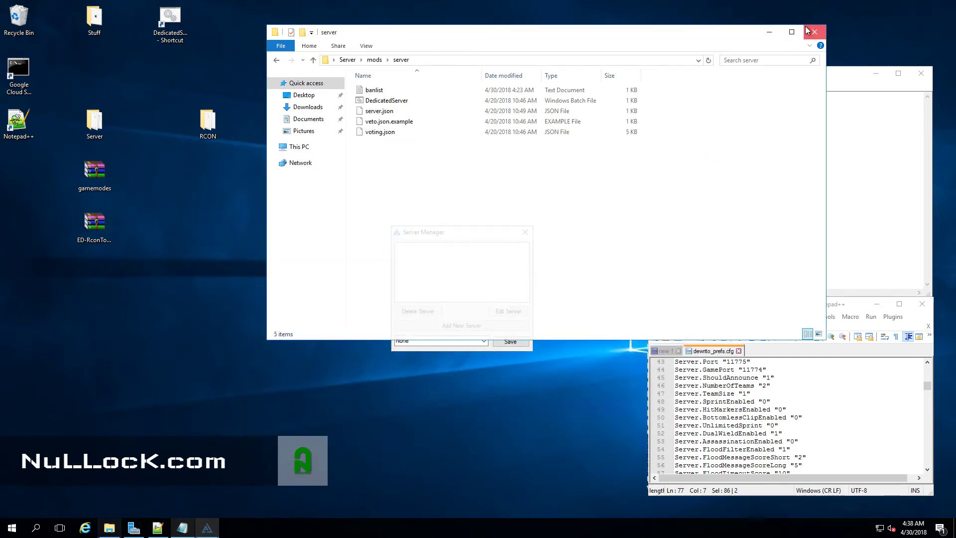
pyautogui.click(769, 33)
pyautogui.moveTo(438, 227); pyautogui.dragTo(371, 226)
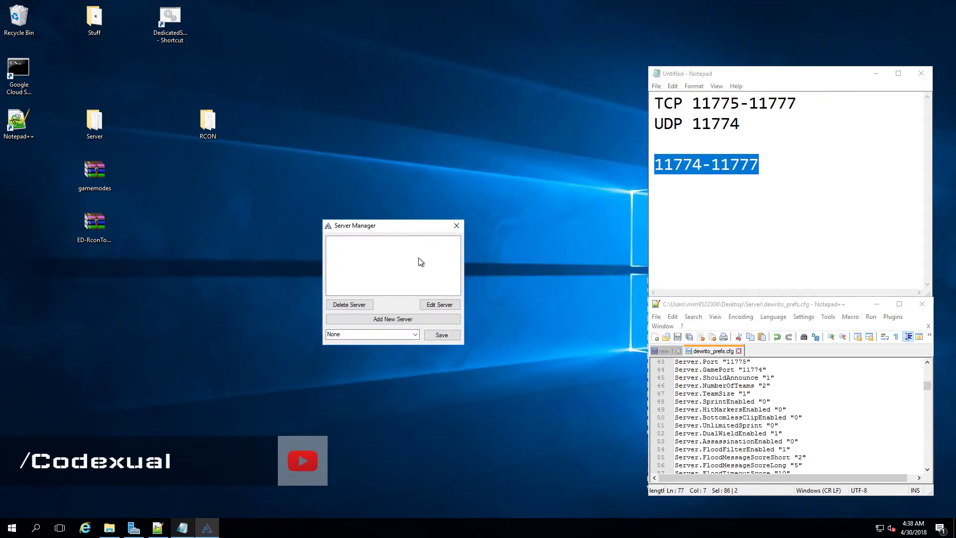
# Step: Add a new server in the Server Manager with IP 127.0.0.1 and server port 11777
pyautogui.click(397, 320)
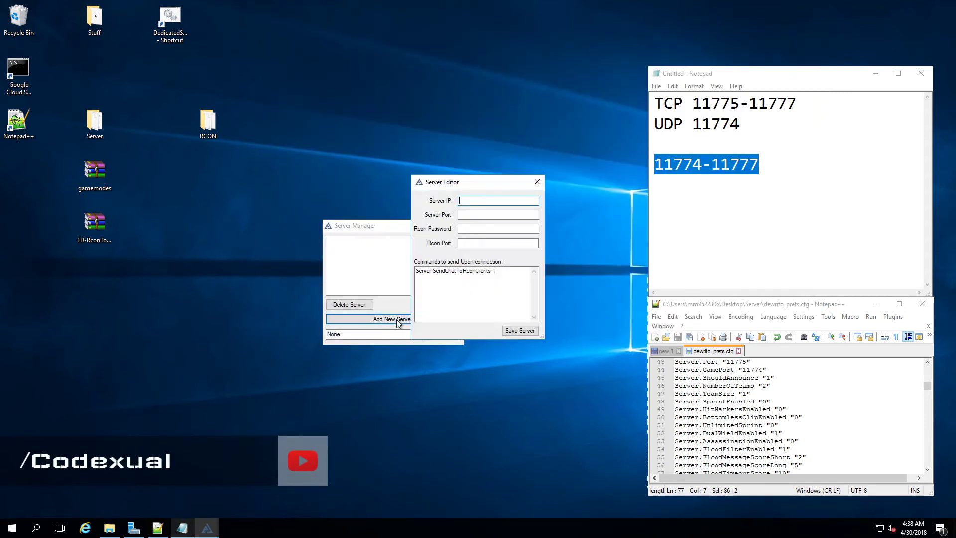
pyautogui.moveTo(443, 185); pyautogui.dragTo(356, 82)
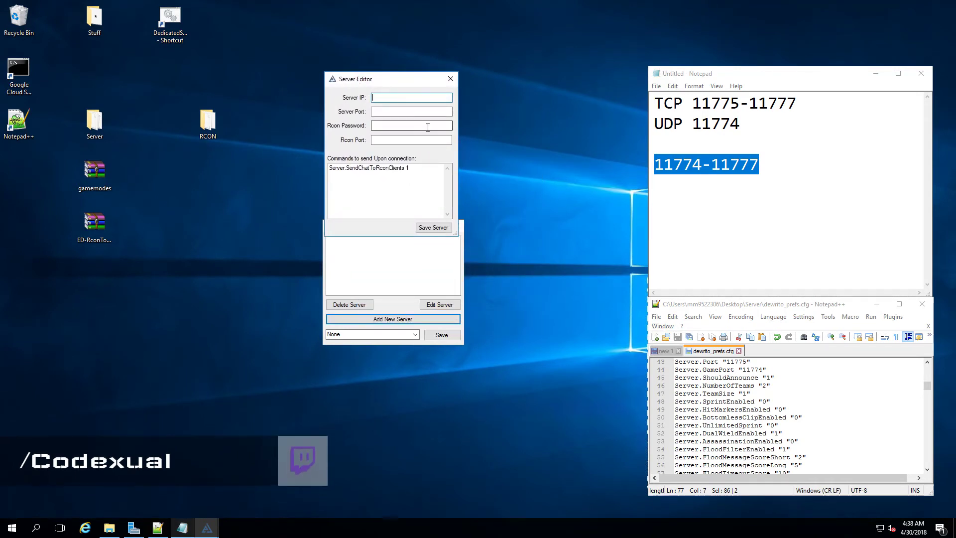
pyautogui.write('127.0.0.1')
pyautogui.press('Tab')
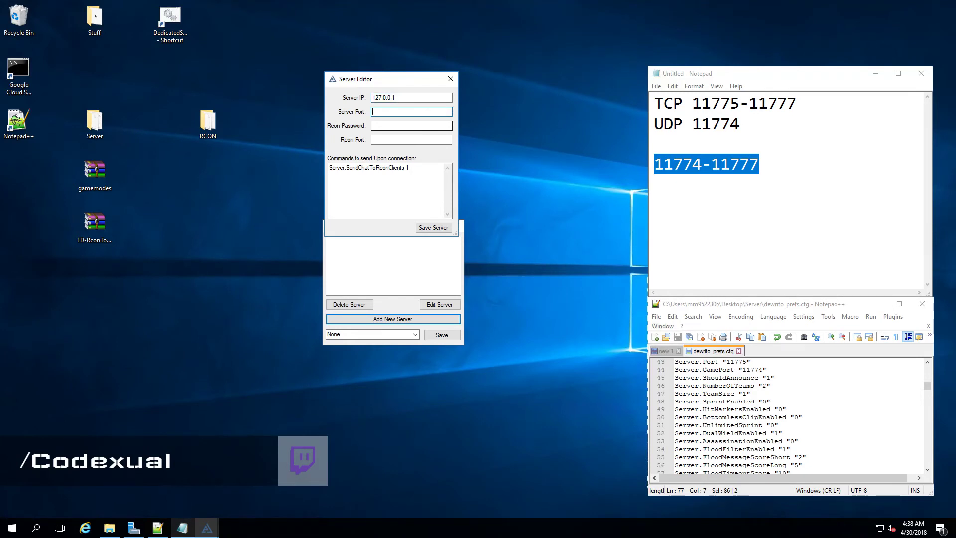
pyautogui.write('11777')
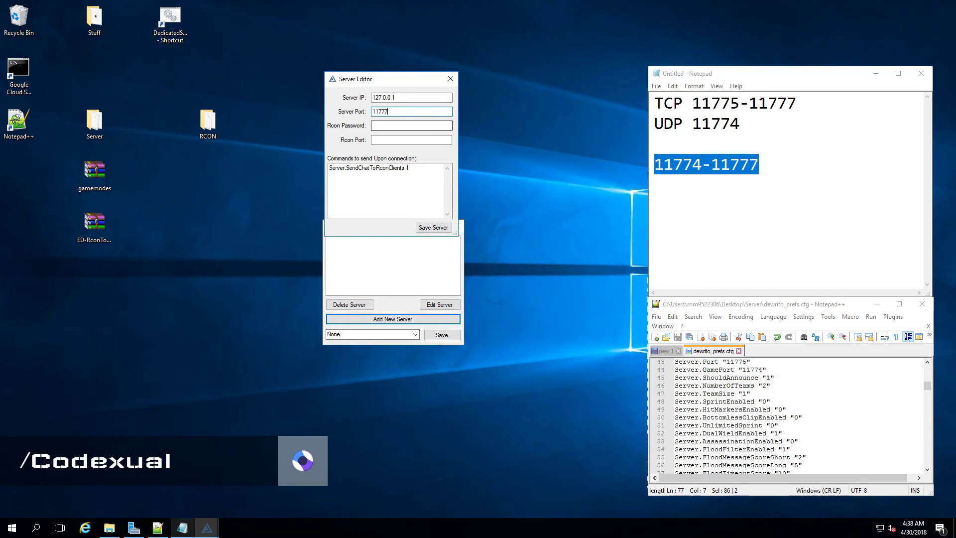
# Step: Paste the copied Rcon password into the Rcon Password field and save the server entry
pyautogui.click(411, 126)
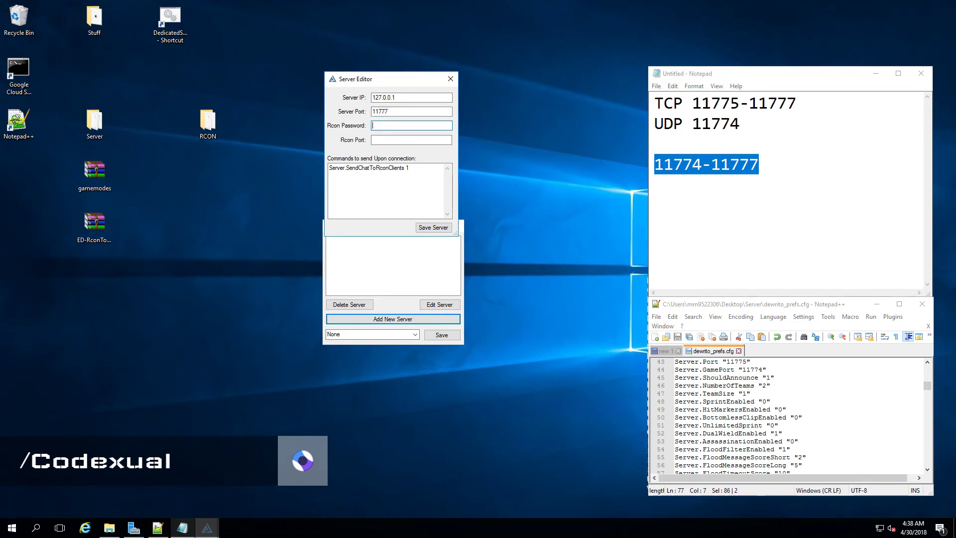
pyautogui.hotkey('ctrl', 'v')
pyautogui.click(399, 140)
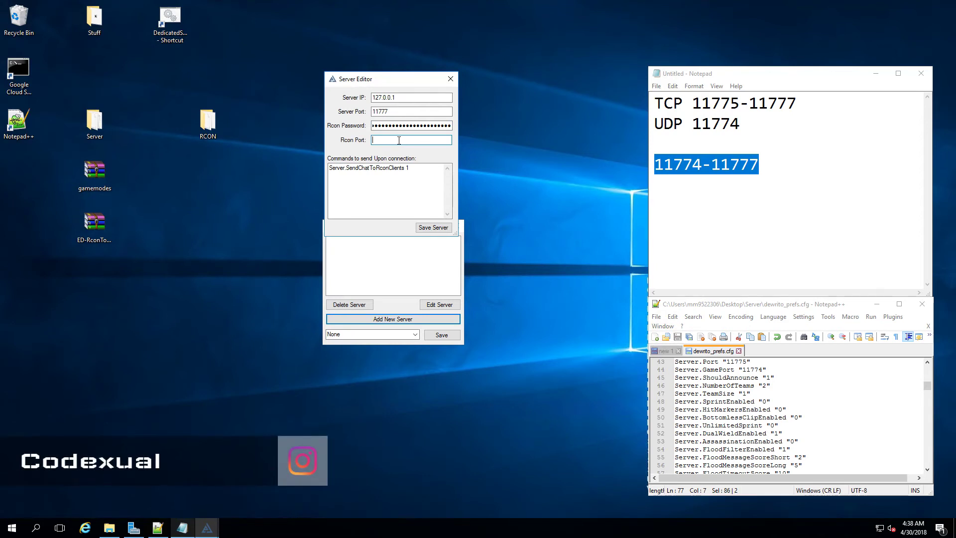
pyautogui.click(426, 230)
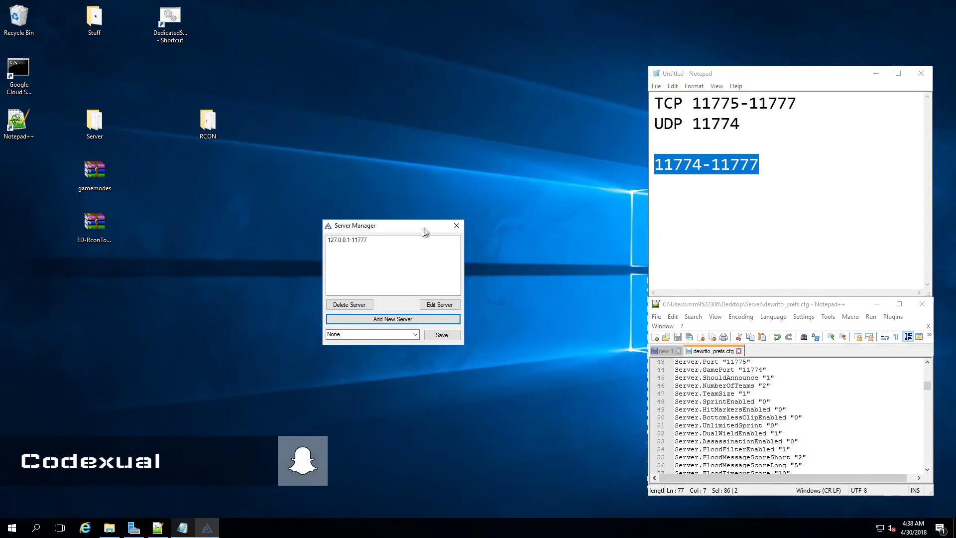
# Step: Start the dedicated server with the DedicatedServer batch file in mods\server and place its console beside the Server Manager
pyautogui.moveTo(393, 230); pyautogui.dragTo(135, 293)
pyautogui.click(108, 526)
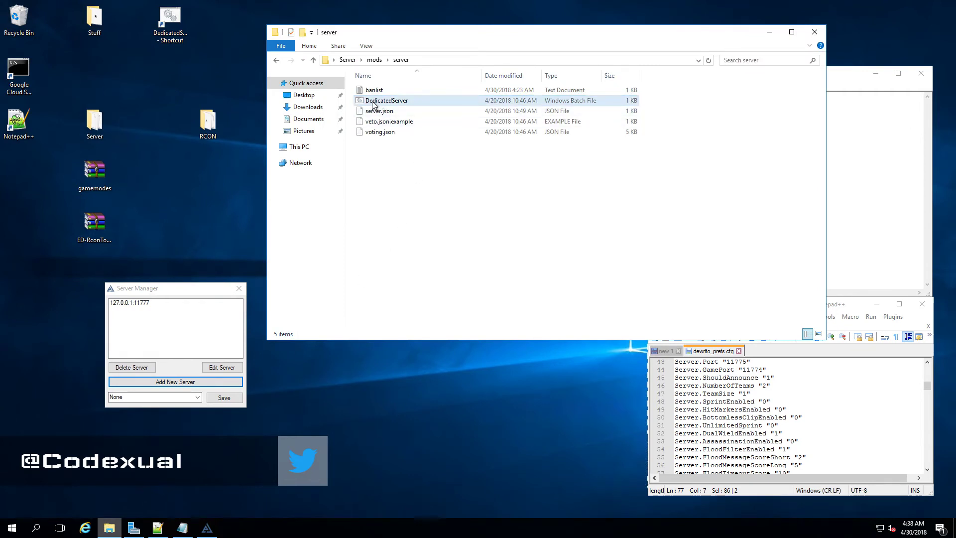
pyautogui.doubleClick(373, 101)
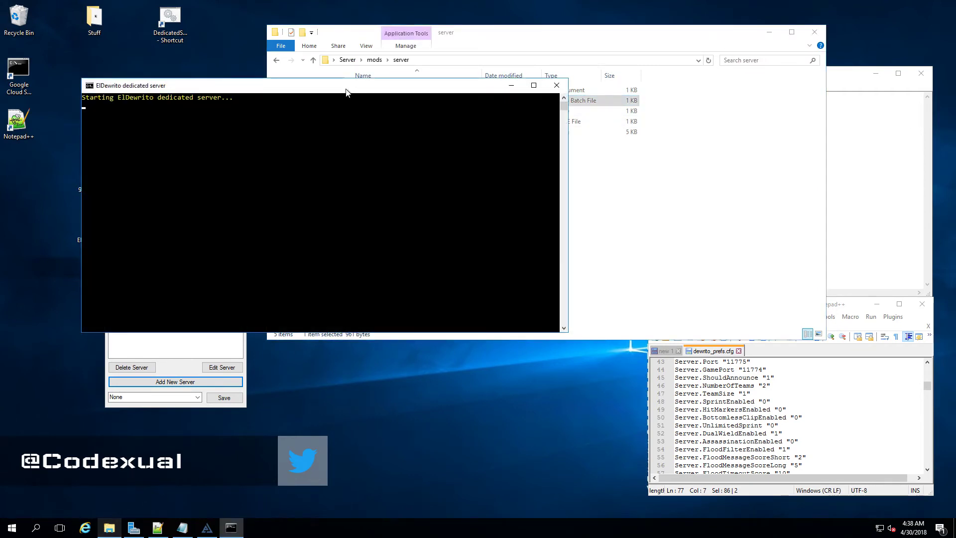
pyautogui.moveTo(347, 92); pyautogui.dragTo(564, 104)
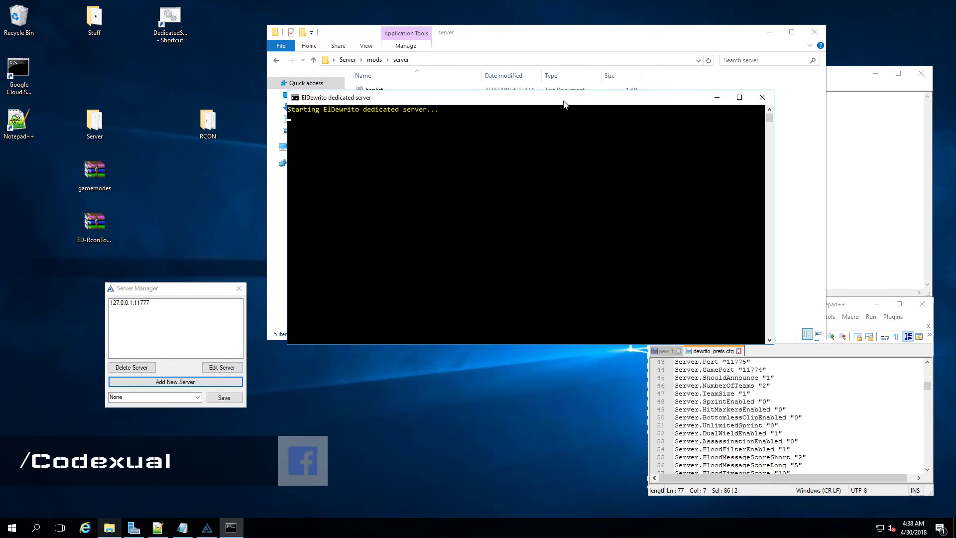
pyautogui.moveTo(564, 103); pyautogui.dragTo(571, 131)
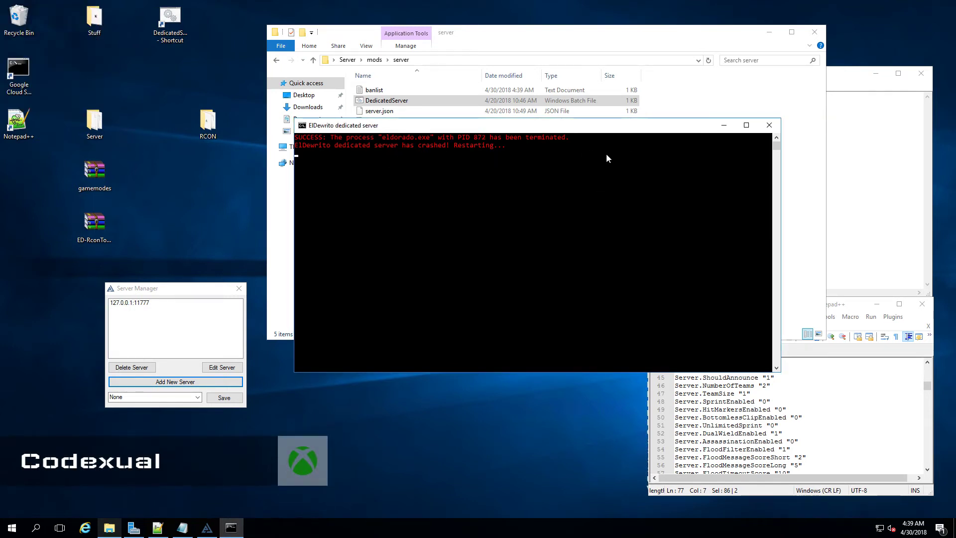
# Step: Close the dedicated server console, end the leftover eldorado process in Task Manager, and close Task Manager after checking the process list
pyautogui.moveTo(605, 126); pyautogui.dragTo(583, 175)
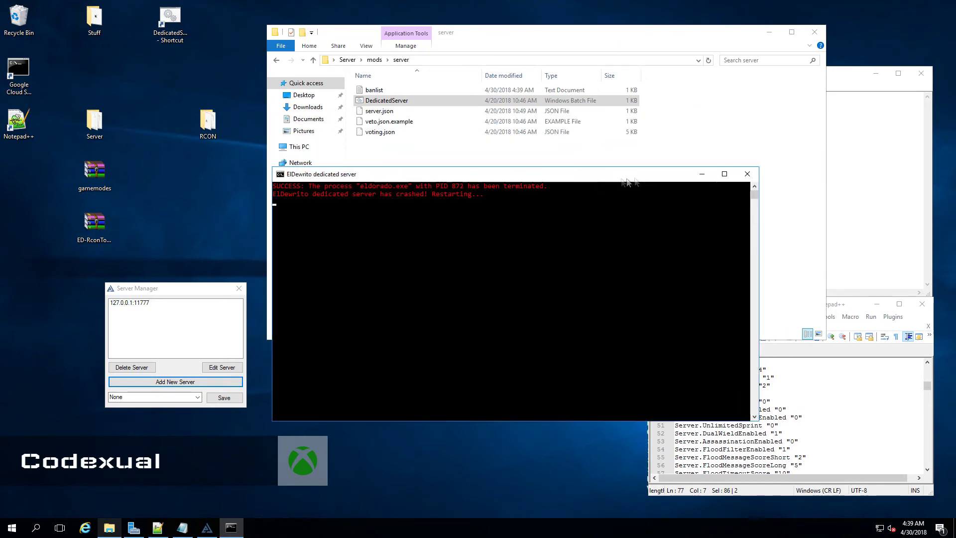
pyautogui.click(747, 174)
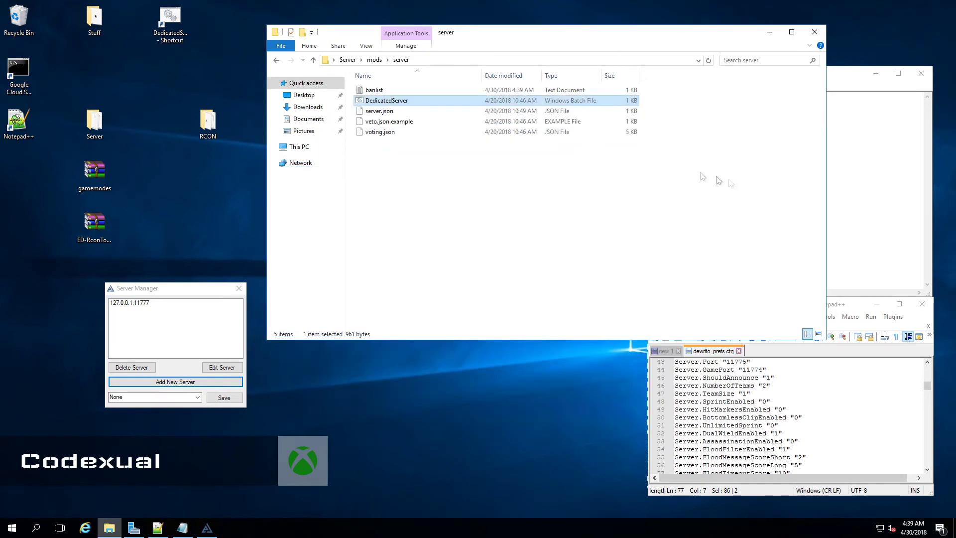
pyautogui.click(424, 121)
pyautogui.rightClick(368, 527)
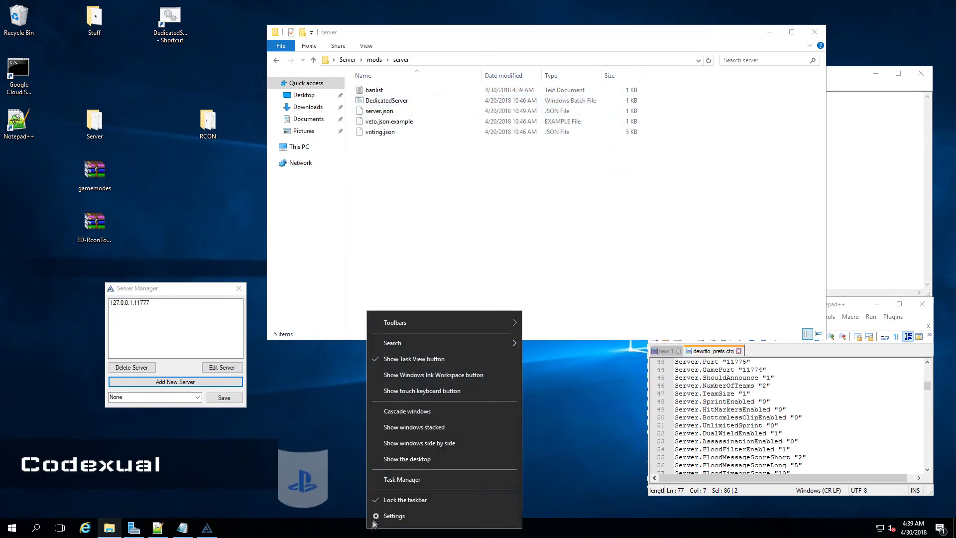
pyautogui.click(391, 480)
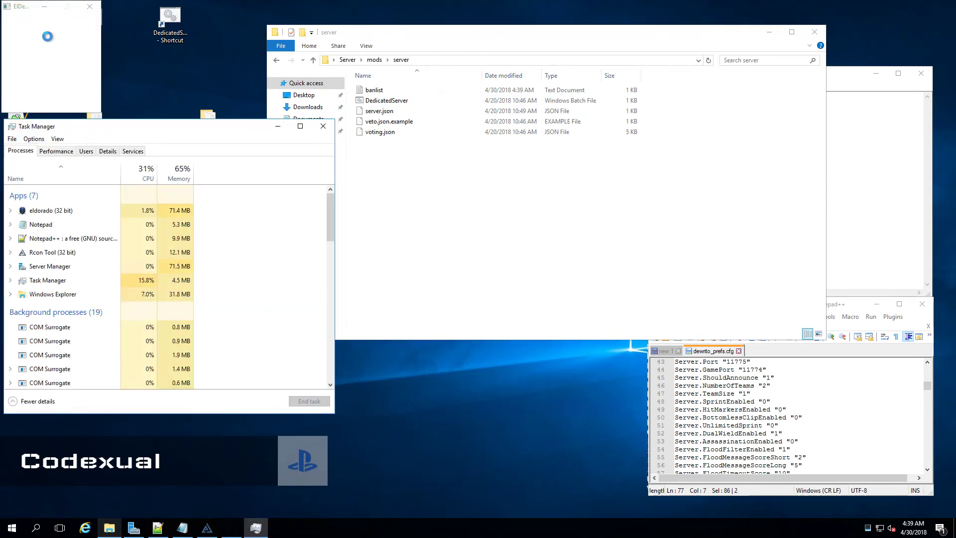
pyautogui.click(62, 210)
pyautogui.click(296, 401)
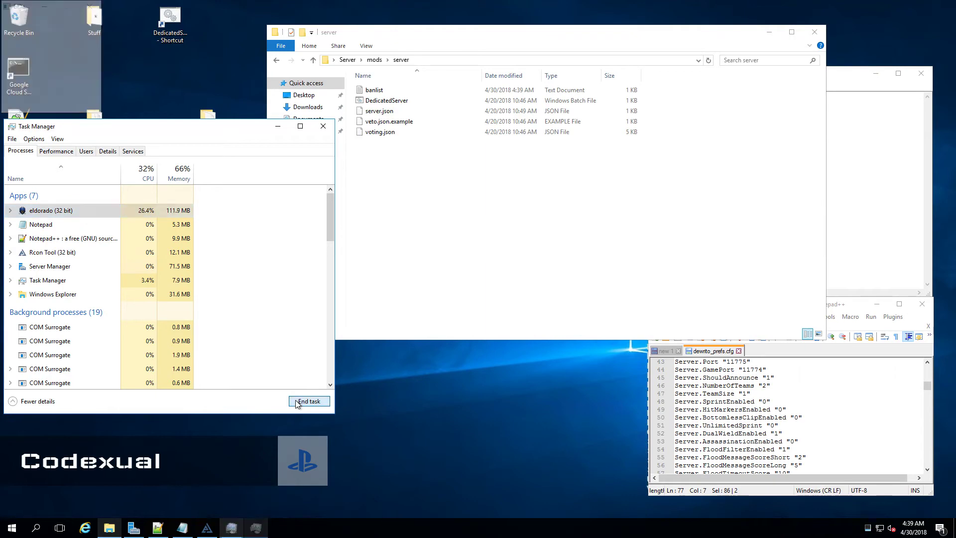
pyautogui.scroll(-5, 222, 253)
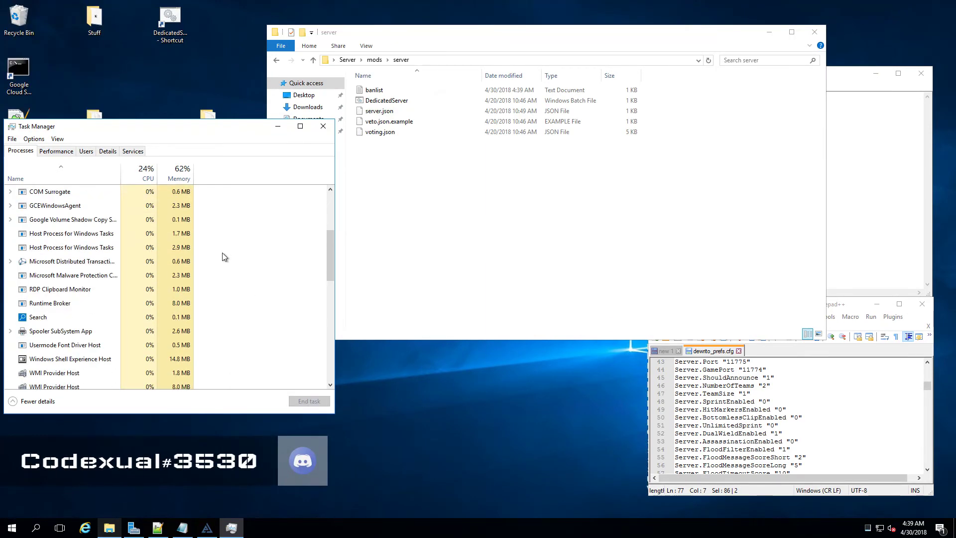
pyautogui.scroll(-8, 222, 253)
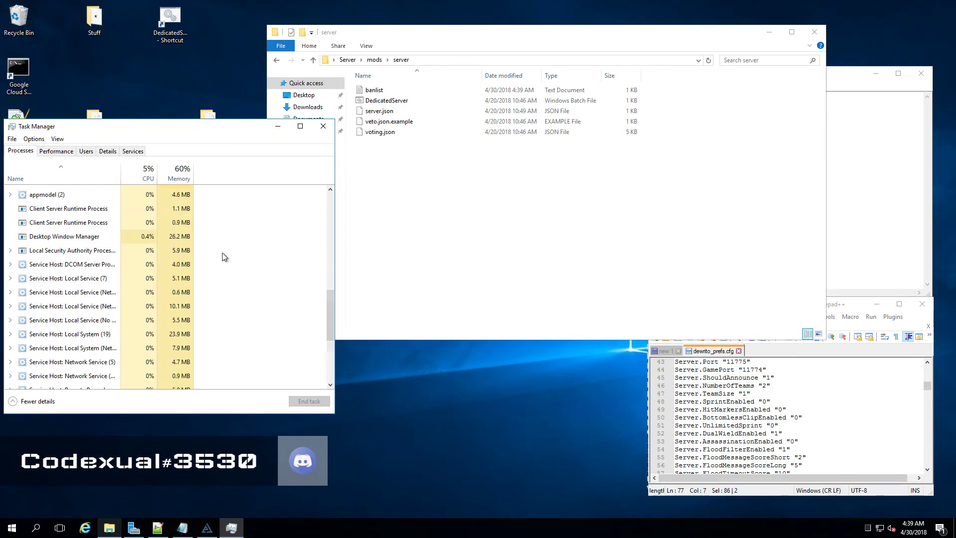
pyautogui.click(323, 126)
# Step: Restart the dedicated server with the DedicatedServer batch file and move its console clear of the Server Manager
pyautogui.doubleClick(388, 101)
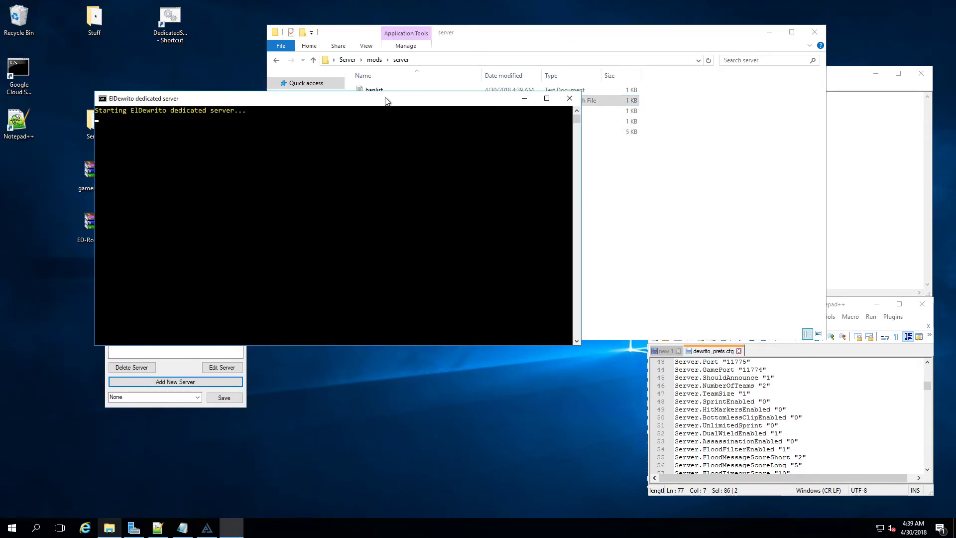
pyautogui.moveTo(403, 106); pyautogui.dragTo(606, 113)
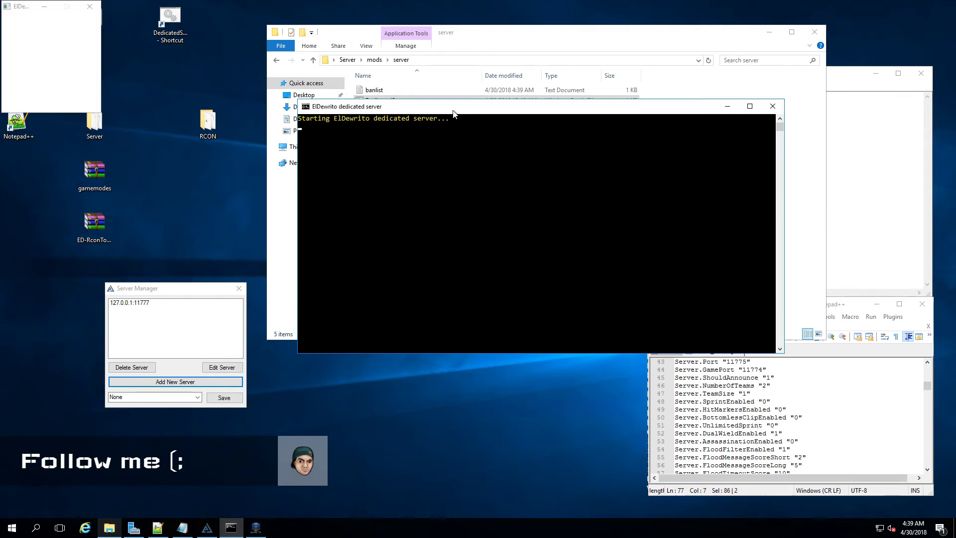
pyautogui.moveTo(458, 111); pyautogui.dragTo(268, 22)
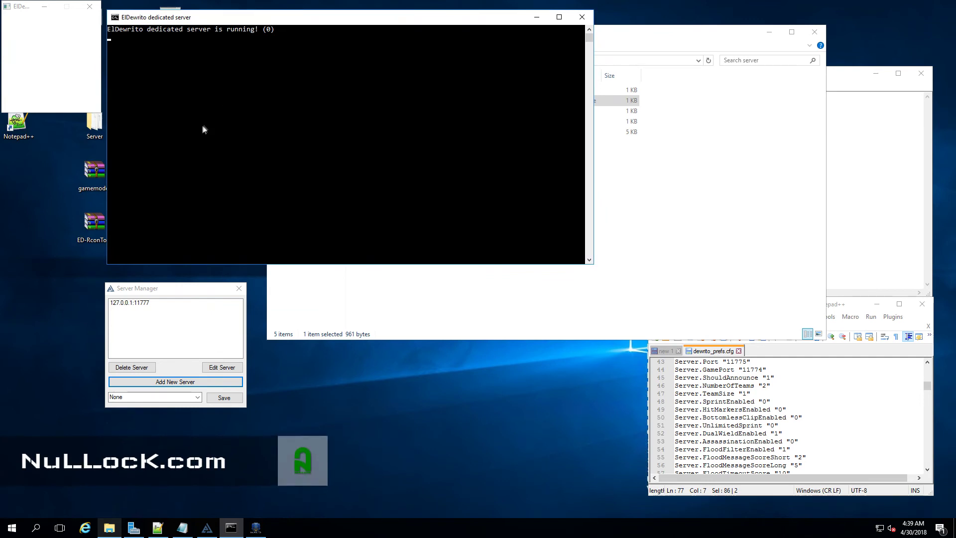
# Step: Select the 127.0.0.1:11777 entry in the Server Manager and close the manager
pyautogui.moveTo(161, 296); pyautogui.dragTo(190, 288)
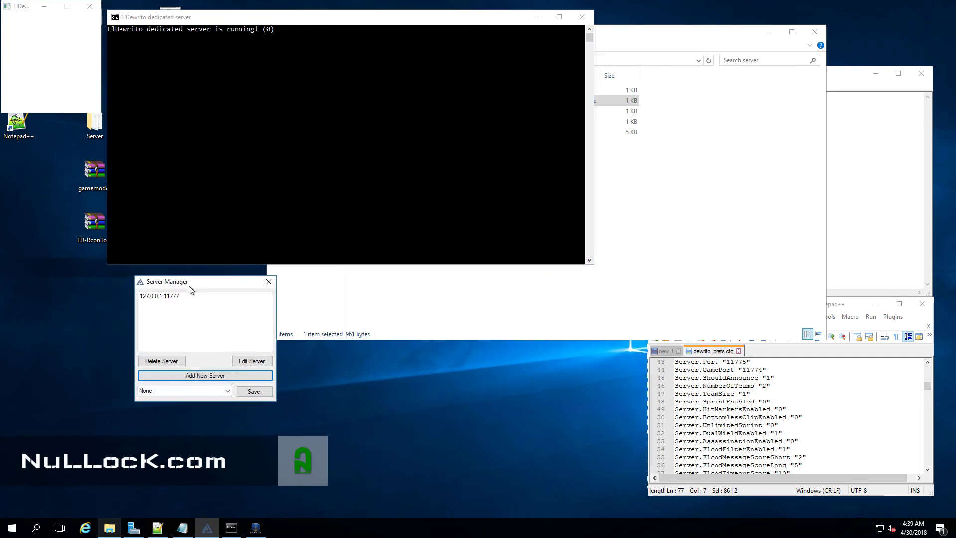
pyautogui.click(161, 298)
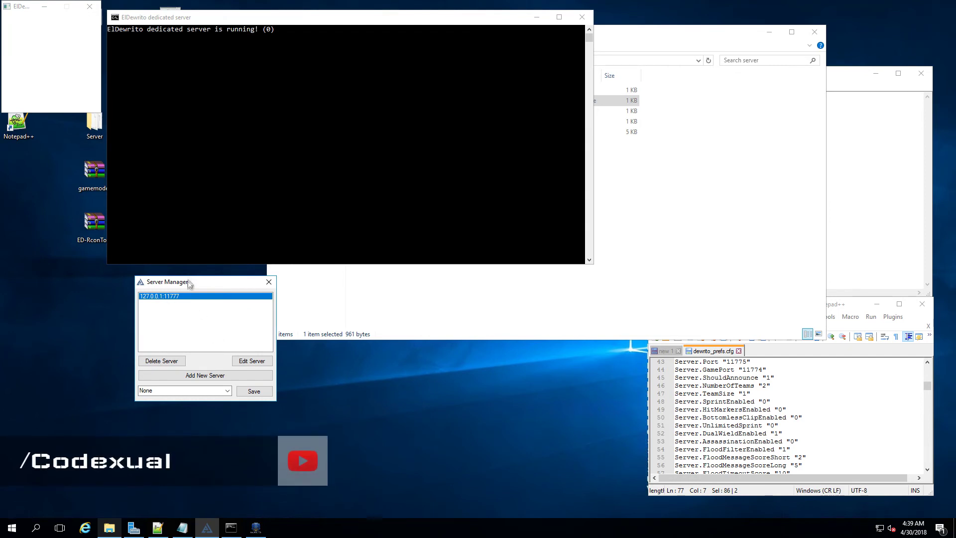
pyautogui.moveTo(187, 283); pyautogui.dragTo(221, 295)
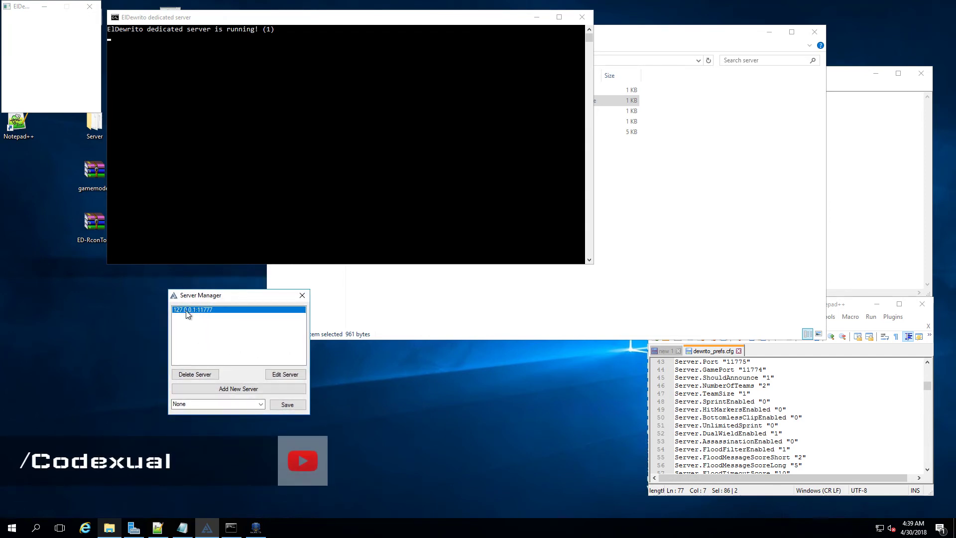
pyautogui.click(301, 297)
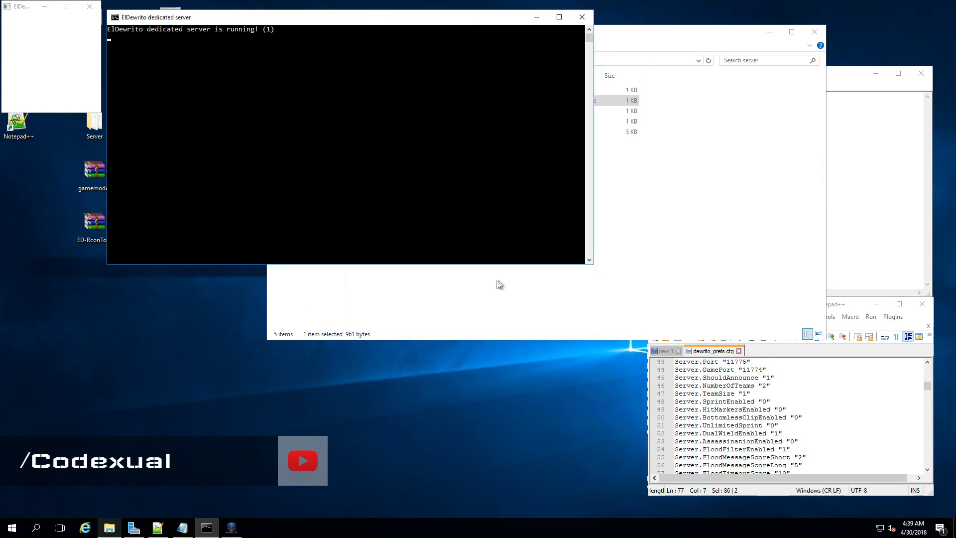
# Step: Look through the Dedicated Rcon Tool's Chat, Info, Controls and Join/Leave Log pages and return to the Console
pyautogui.moveTo(329, 66)
pyautogui.mouseDown()
pyautogui.moveTo(280, 104)
pyautogui.moveTo(293, 116)
pyautogui.moveTo(370, 101)
pyautogui.moveTo(362, 62)
pyautogui.moveTo(315, 69)
pyautogui.mouseUp()
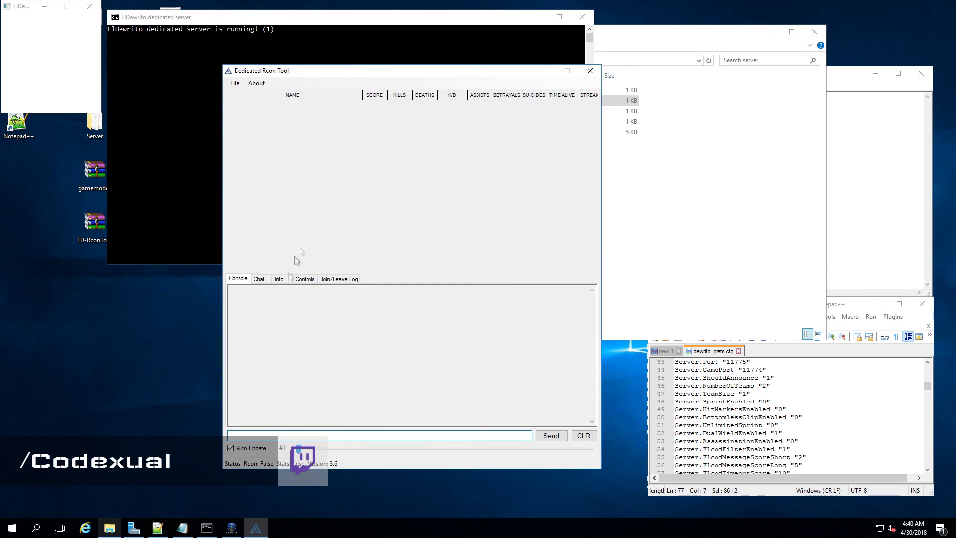
pyautogui.click(265, 278)
pyautogui.click(259, 436)
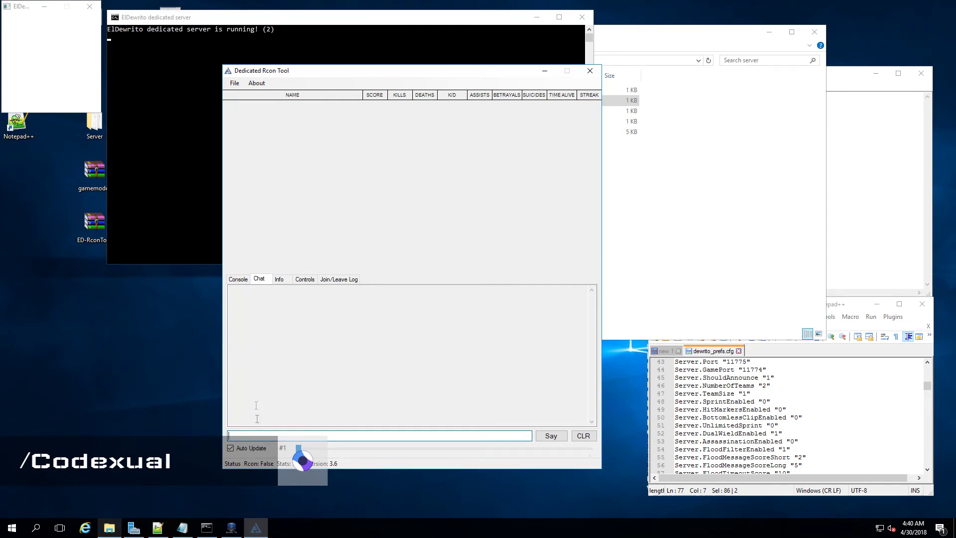
pyautogui.click(284, 281)
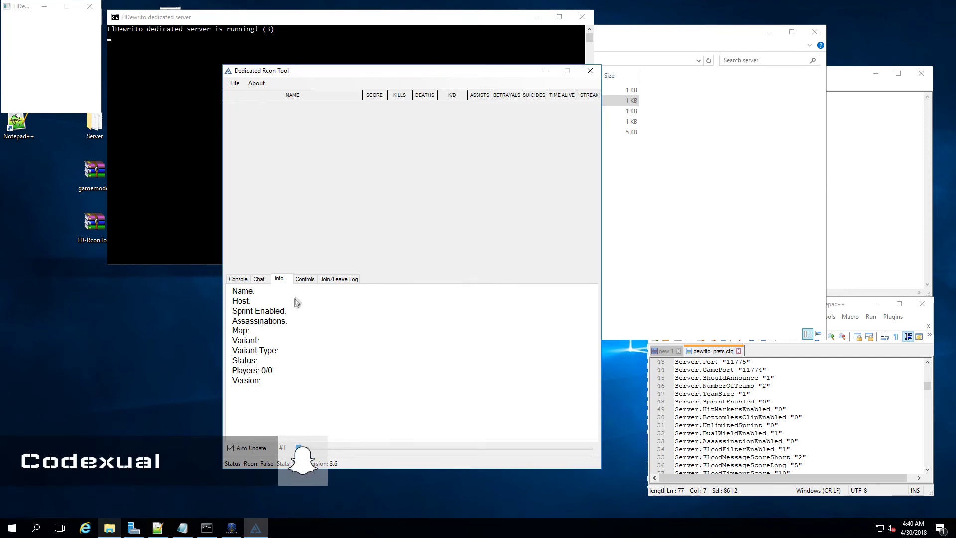
pyautogui.click(303, 281)
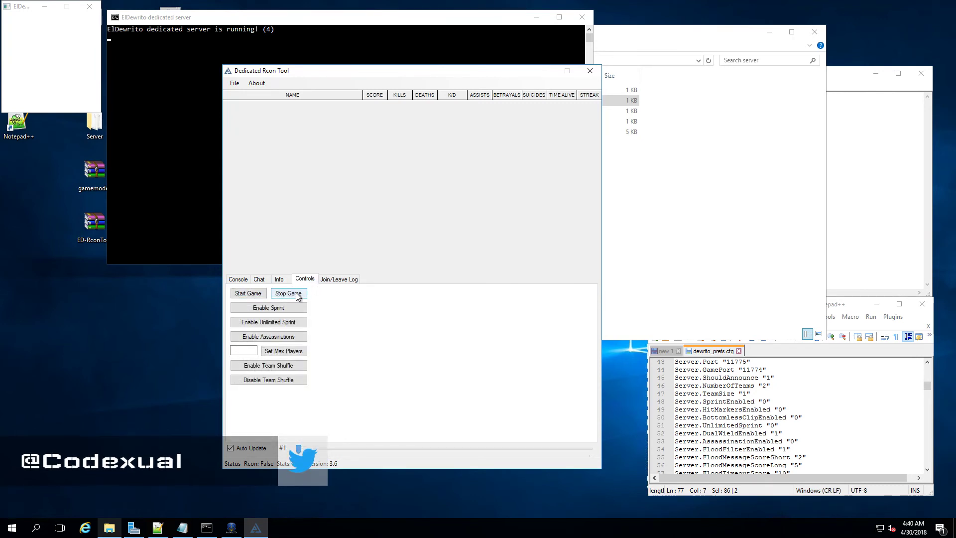
pyautogui.click(328, 278)
pyautogui.click(304, 278)
pyautogui.click(261, 280)
pyautogui.click(236, 279)
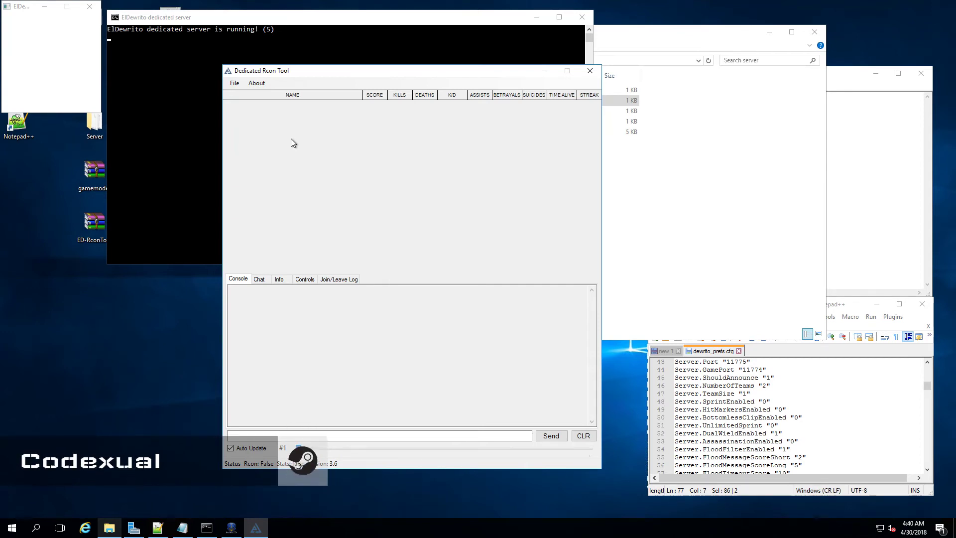
# Step: Examine the Rcon connection output in the Console and check the tool's other pages again
pyautogui.moveTo(387, 76); pyautogui.dragTo(413, 78)
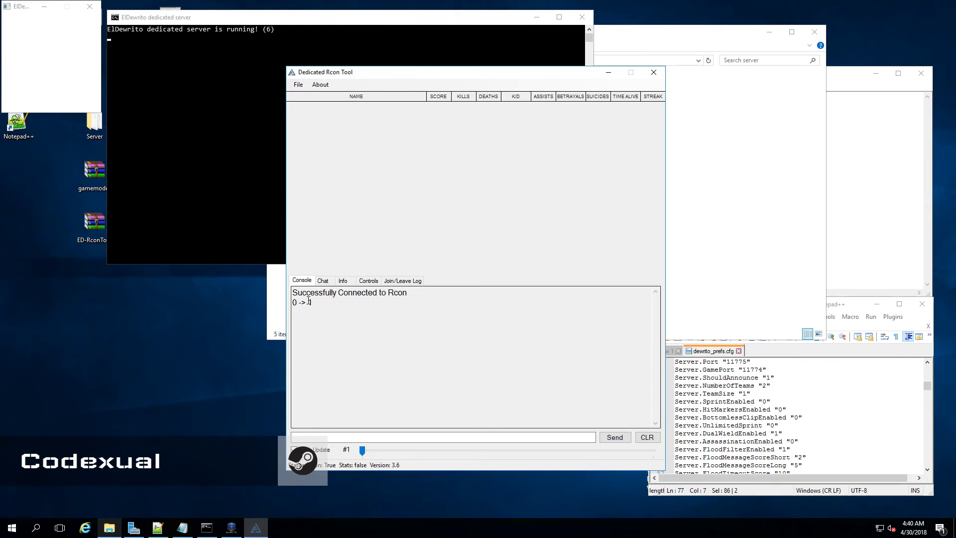
pyautogui.moveTo(299, 297); pyautogui.dragTo(393, 305)
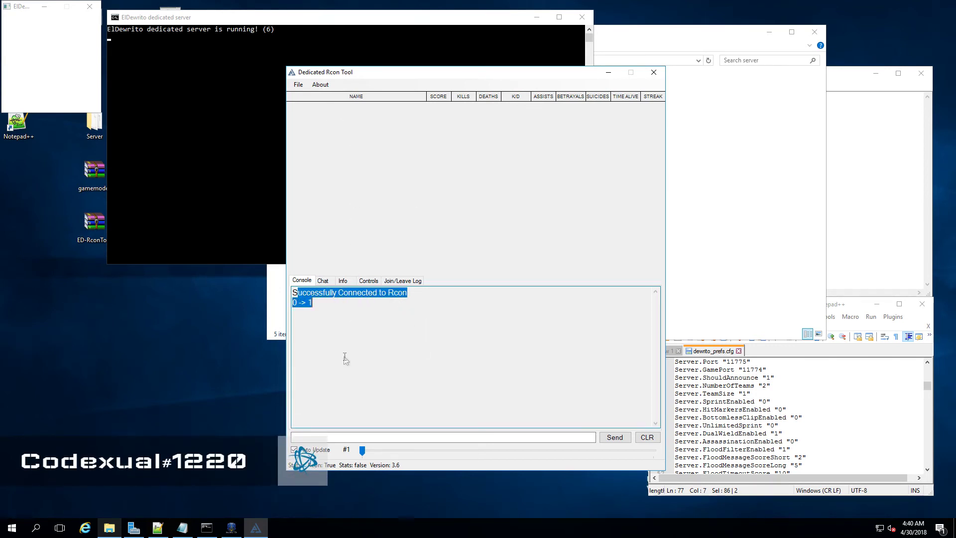
pyautogui.click(322, 281)
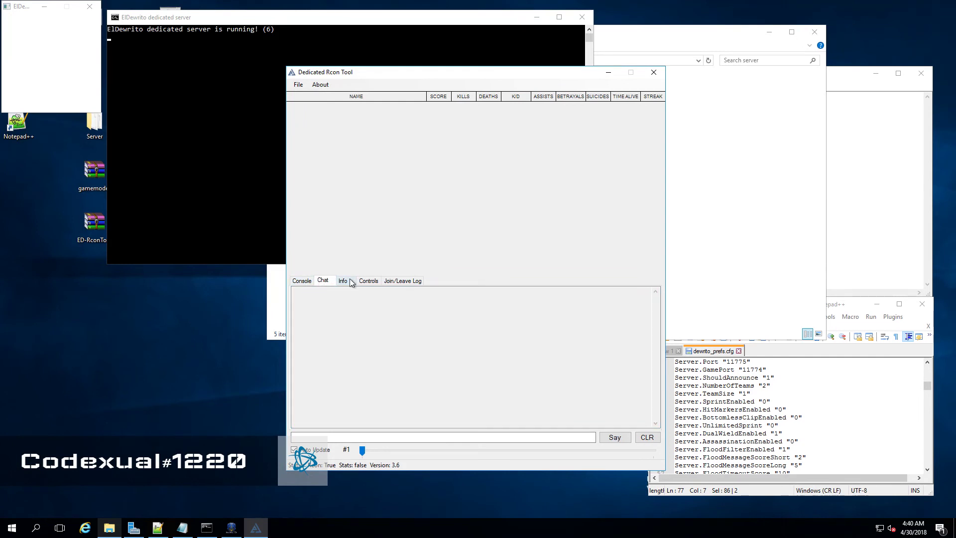
pyautogui.click(343, 281)
pyautogui.click(368, 281)
pyautogui.click(402, 281)
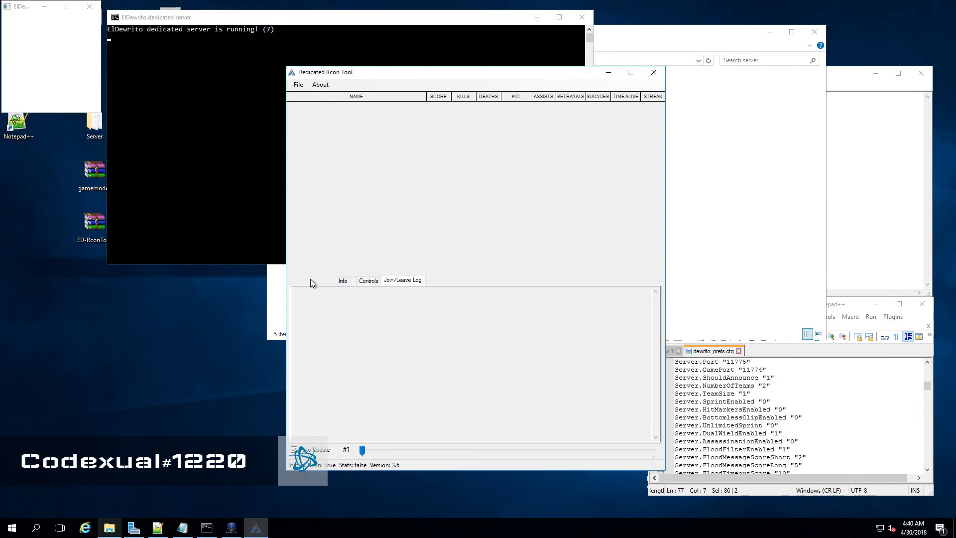
pyautogui.click(310, 281)
pyautogui.click(311, 292)
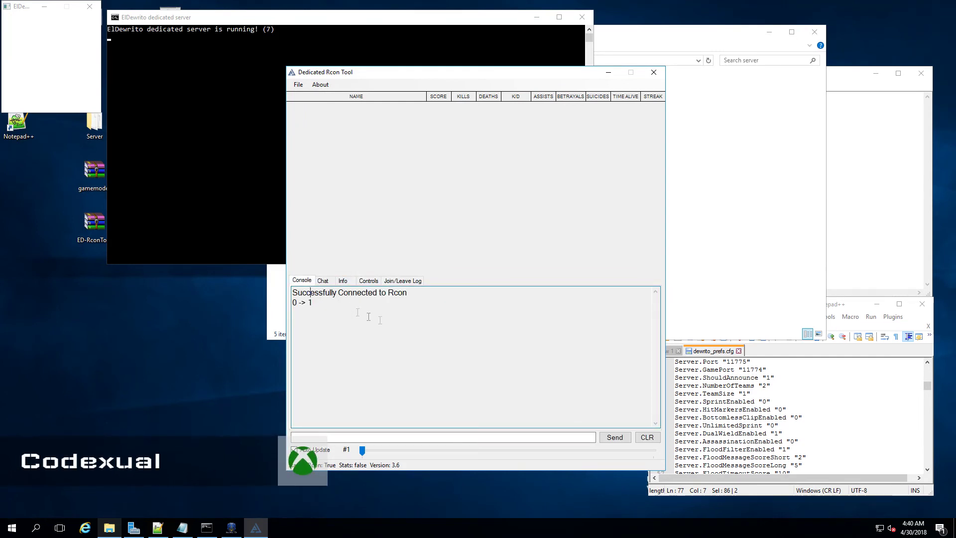
# Step: Test the Rcon connection by sending the commands ping and pong from the Console
pyautogui.click(345, 437)
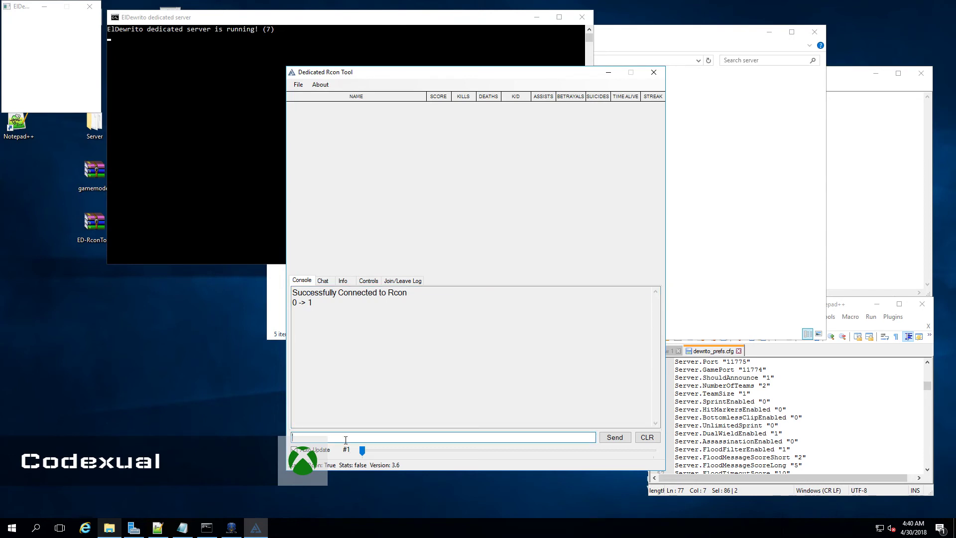
pyautogui.write('ping')
pyautogui.press('Return')
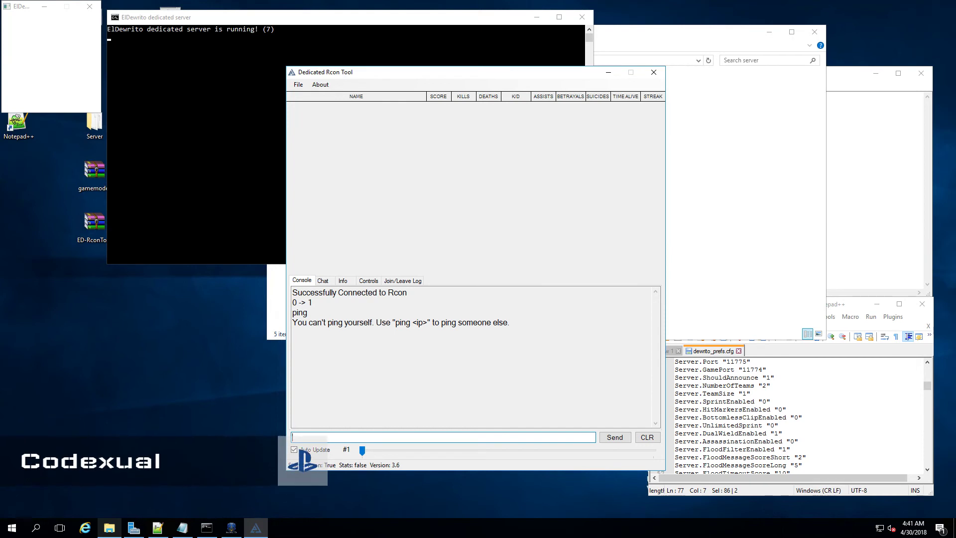
pyautogui.write('pong')
pyautogui.press('Return')
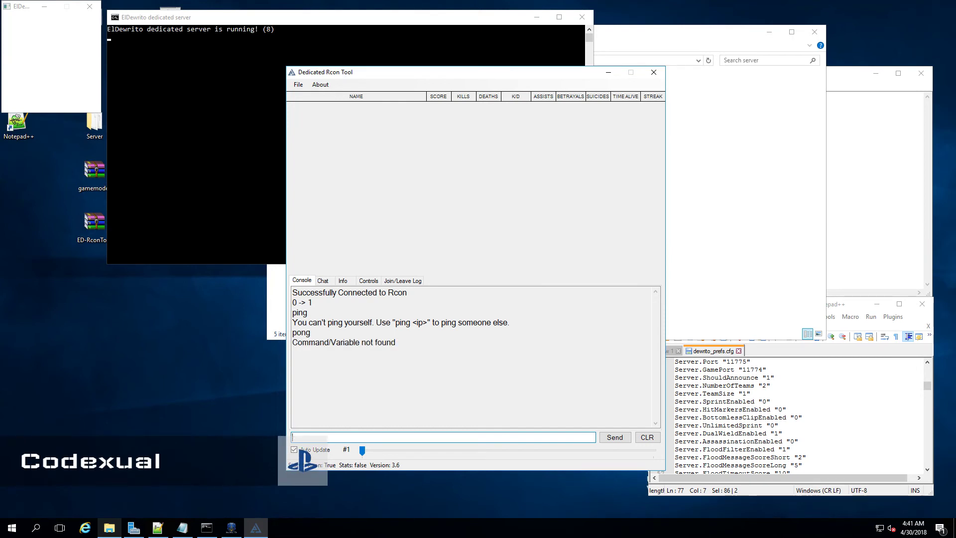
# Step: Query the server's name with the command server.name and highlight the returned name in the Console
pyautogui.write('server.name')
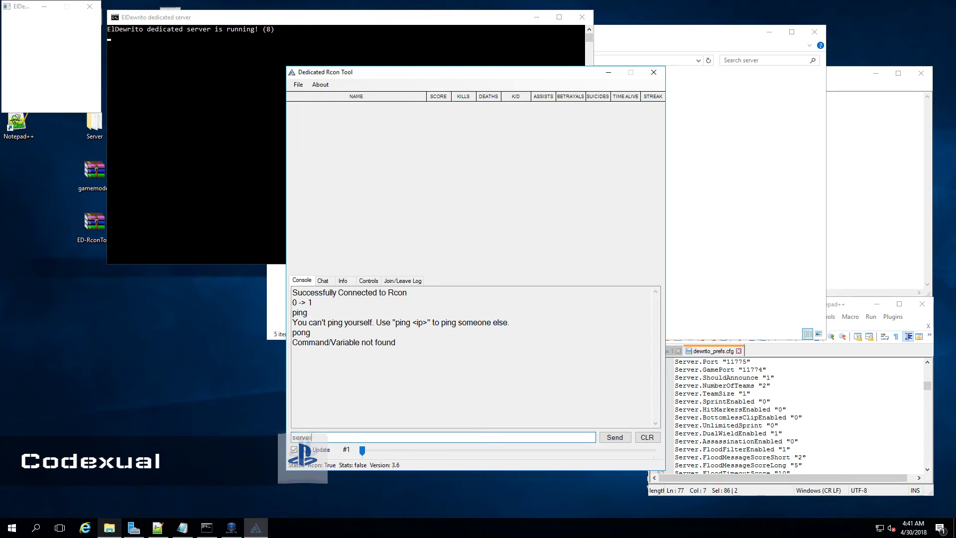
pyautogui.press('Return')
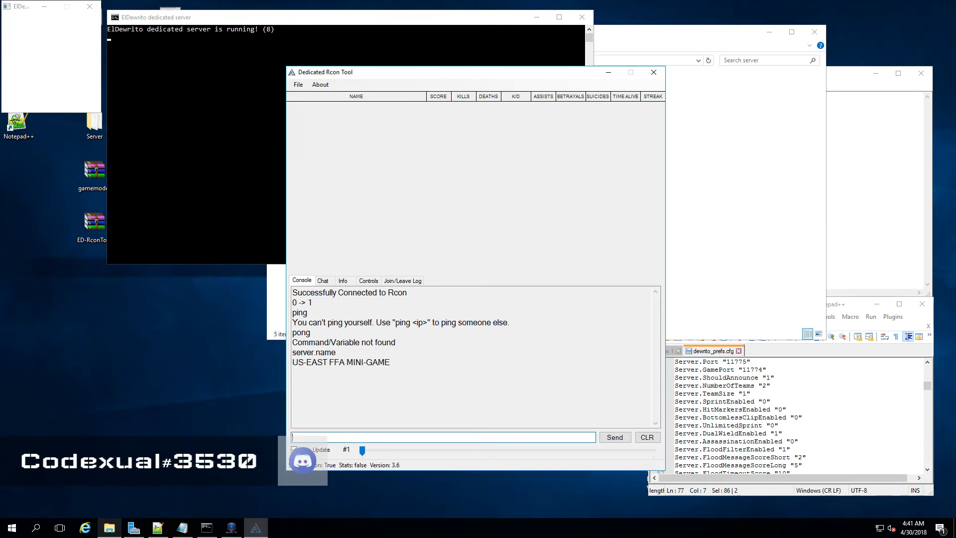
pyautogui.doubleClick(368, 362)
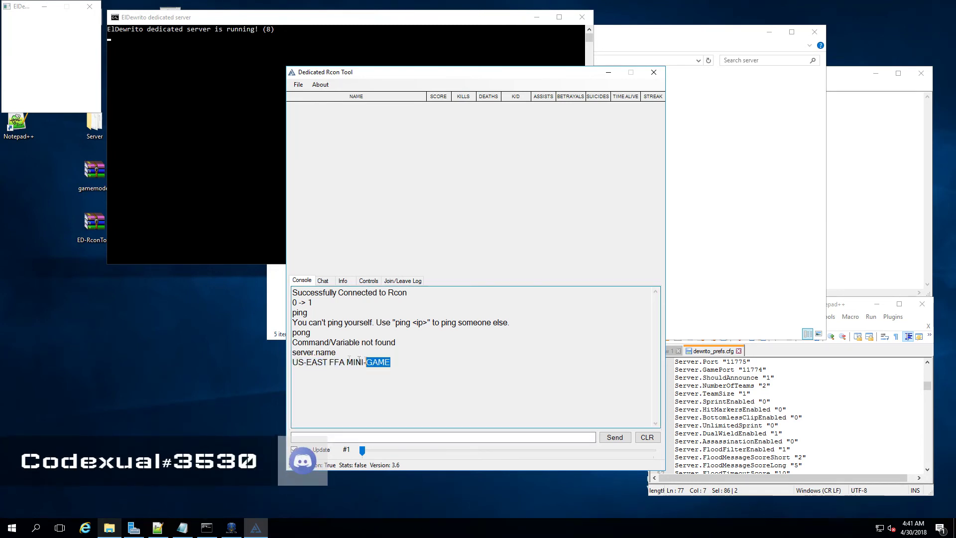
pyautogui.moveTo(359, 358); pyautogui.dragTo(288, 364)
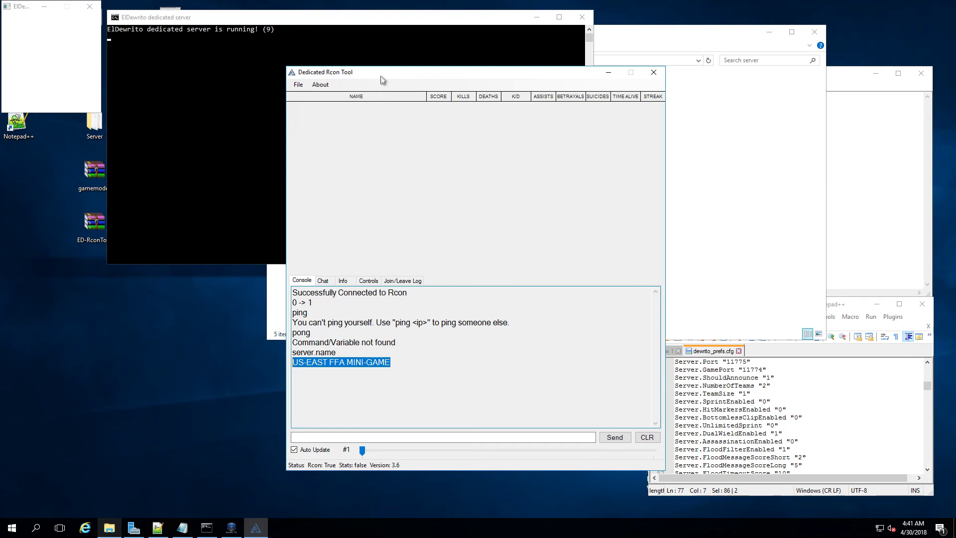
pyautogui.moveTo(365, 77); pyautogui.dragTo(240, 101)
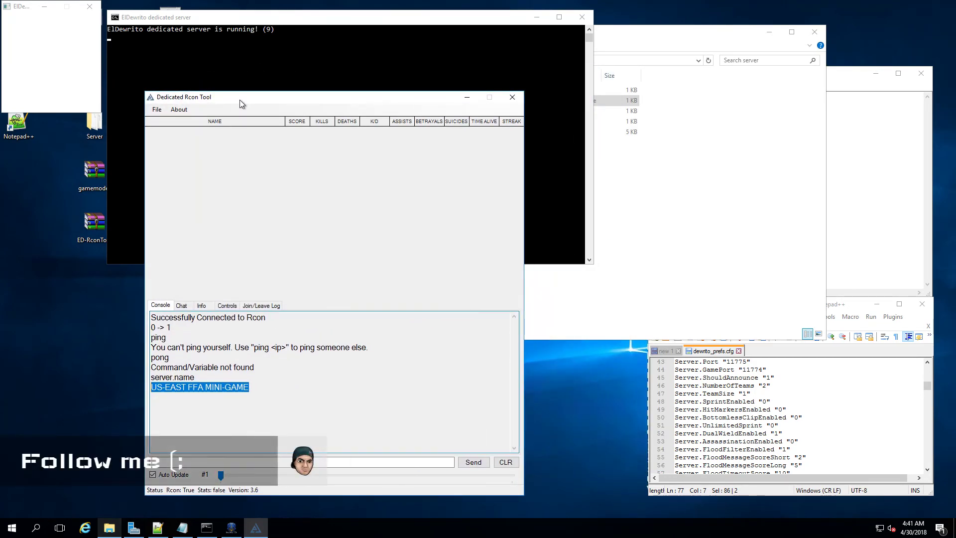
pyautogui.moveTo(243, 102); pyautogui.dragTo(290, 68)
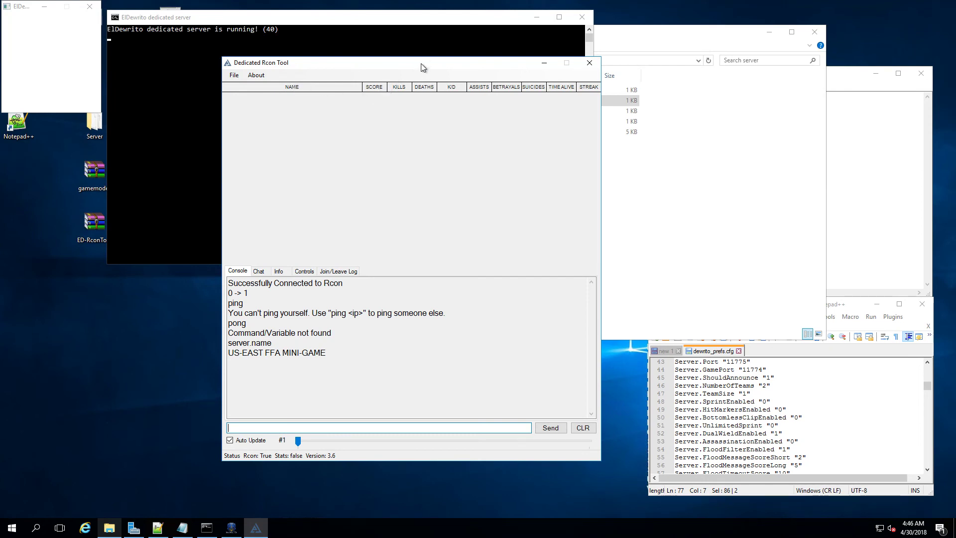
pyautogui.moveTo(415, 67); pyautogui.dragTo(430, 56)
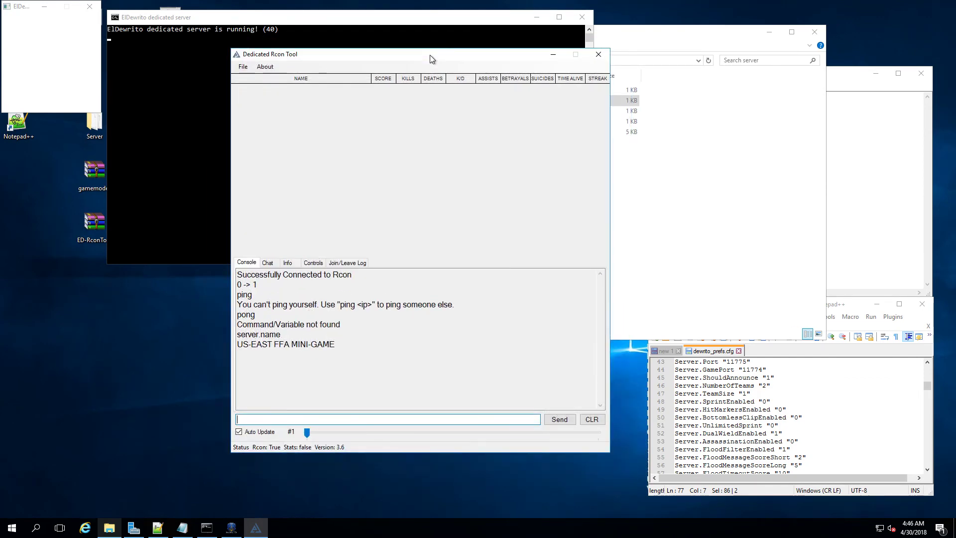
pyautogui.moveTo(429, 55); pyautogui.dragTo(430, 56)
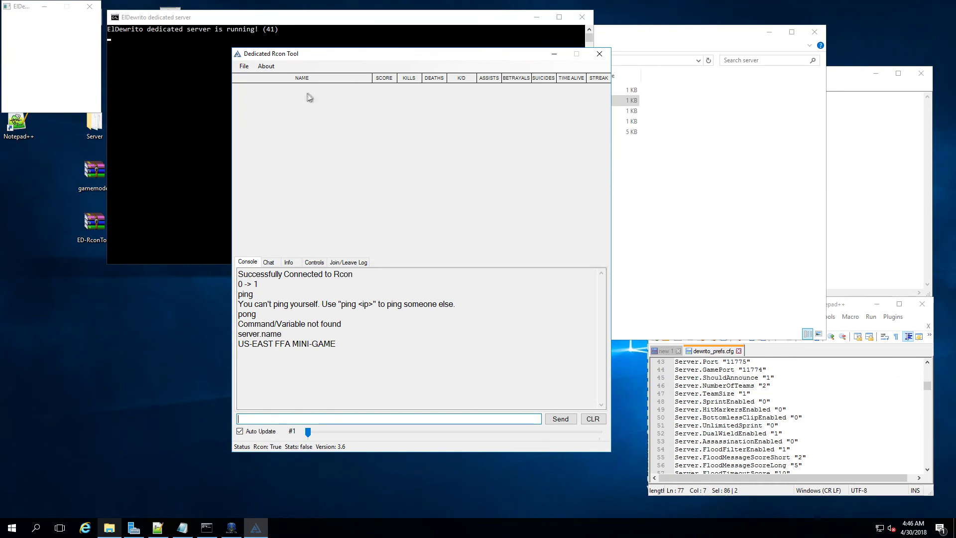
# Step: List the connected players with the command server.listplayers and highlight the returned player entry in the Console
pyautogui.moveTo(345, 57); pyautogui.dragTo(336, 76)
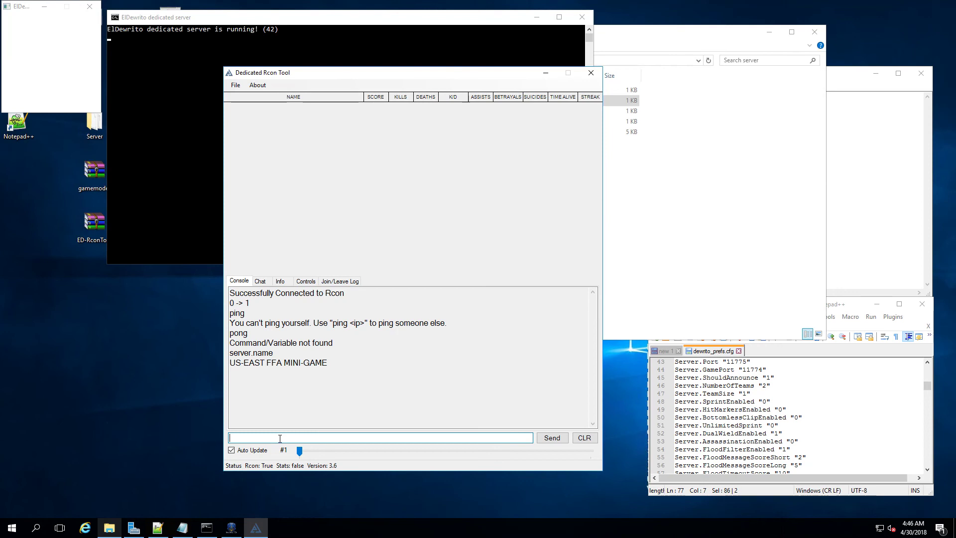
pyautogui.write('server.listplayers')
pyautogui.press('Return')
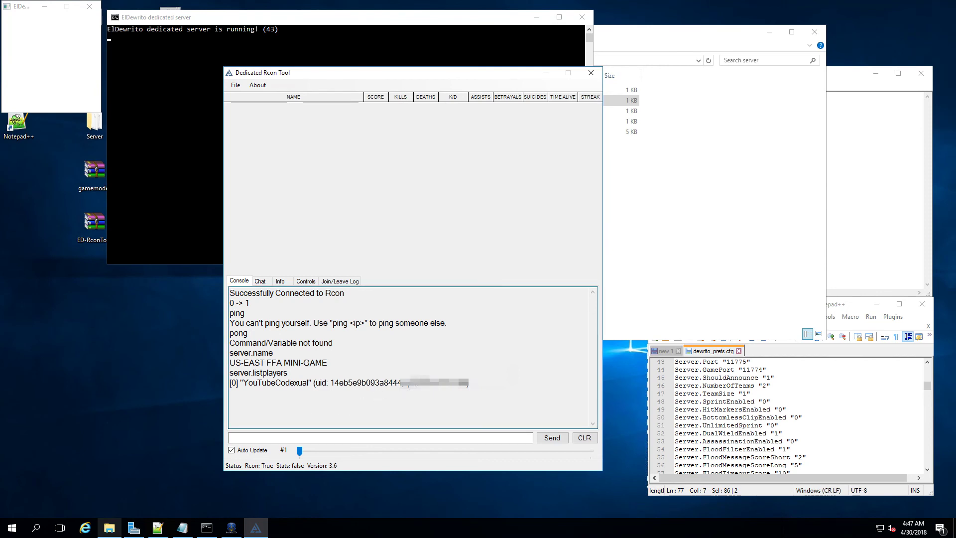
pyautogui.moveTo(415, 383); pyautogui.dragTo(469, 384)
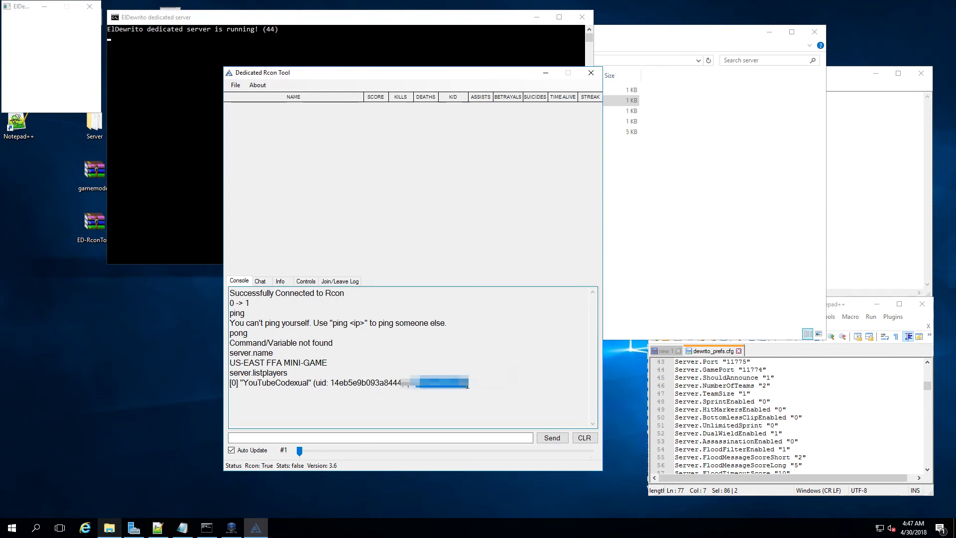
pyautogui.click(454, 389)
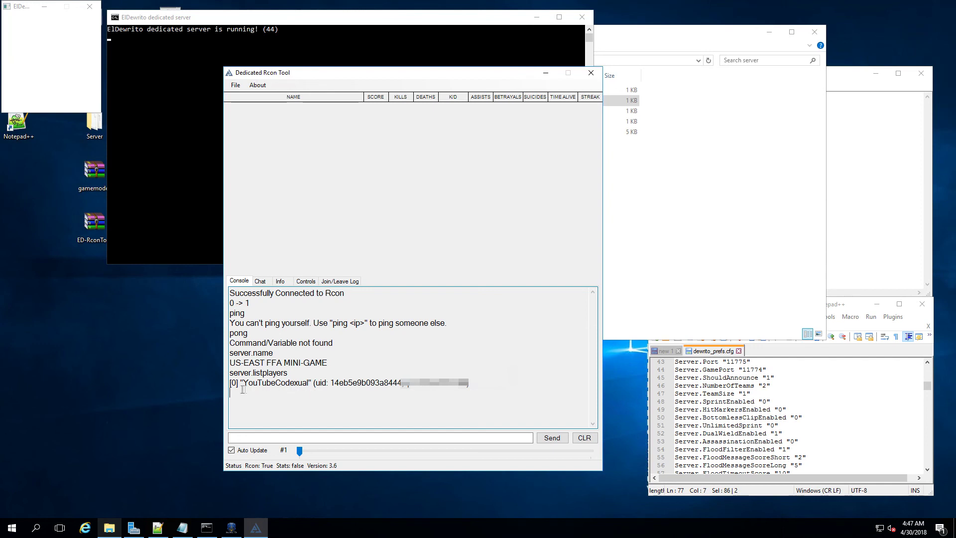
pyautogui.moveTo(242, 389); pyautogui.dragTo(219, 383)
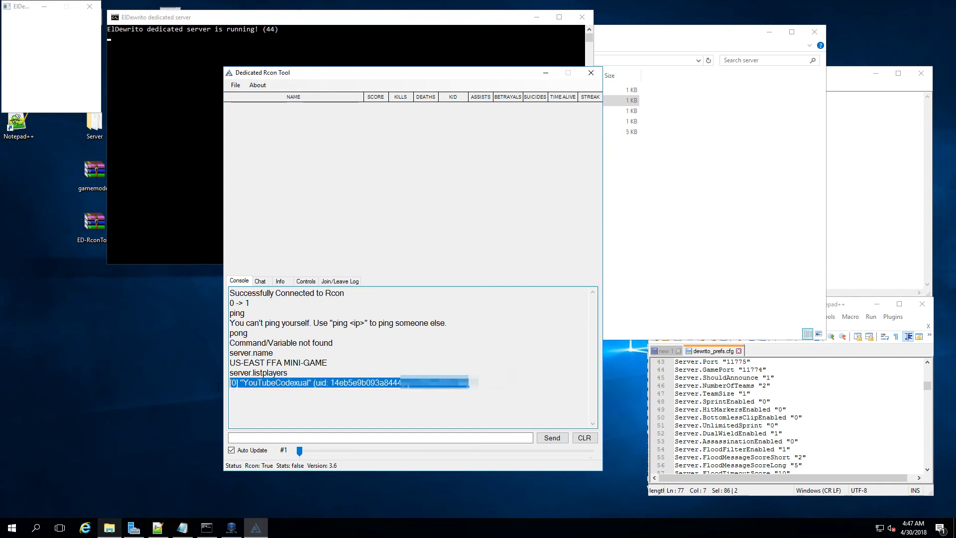
# Step: Open the Rcon tool's Chat page and send the message "Hello from server side" to the game server
pyautogui.click(263, 282)
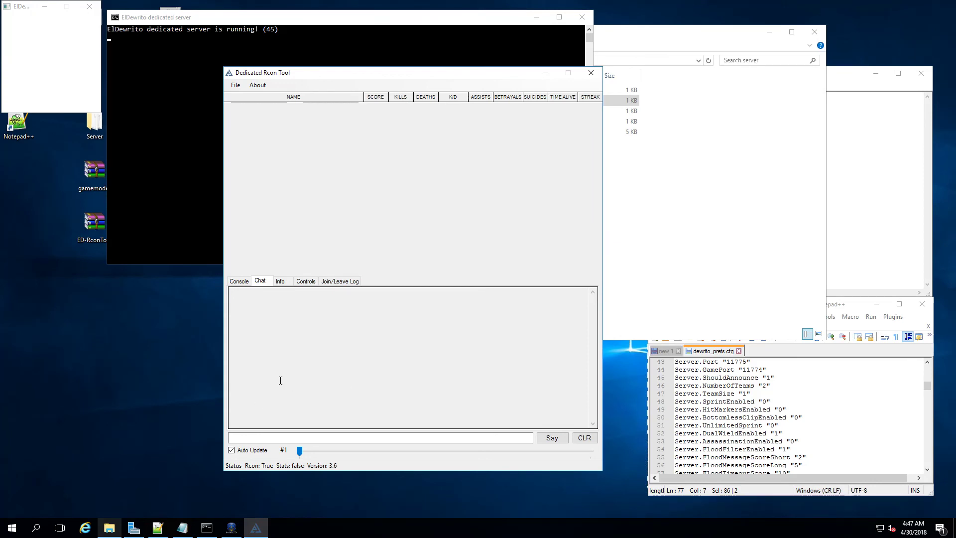
pyautogui.click(272, 437)
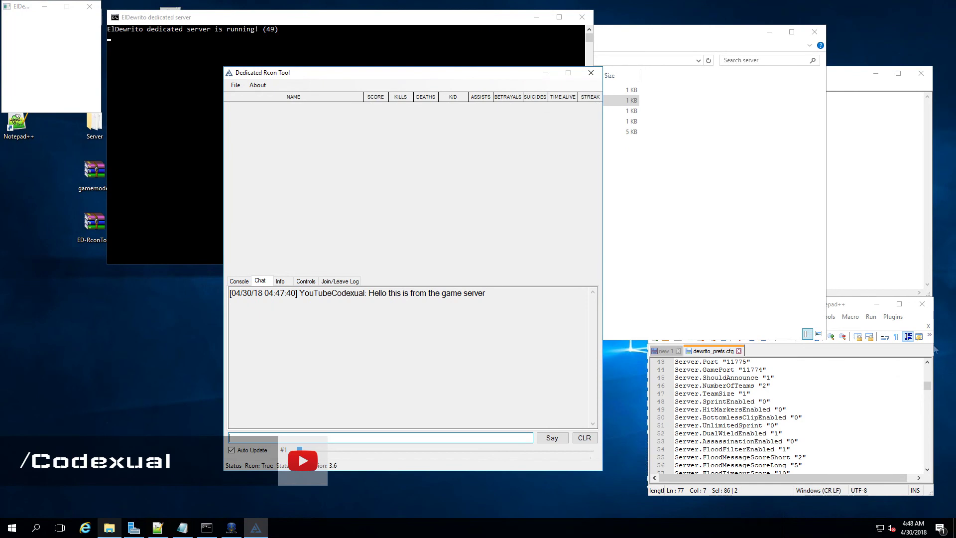
pyautogui.click(314, 293)
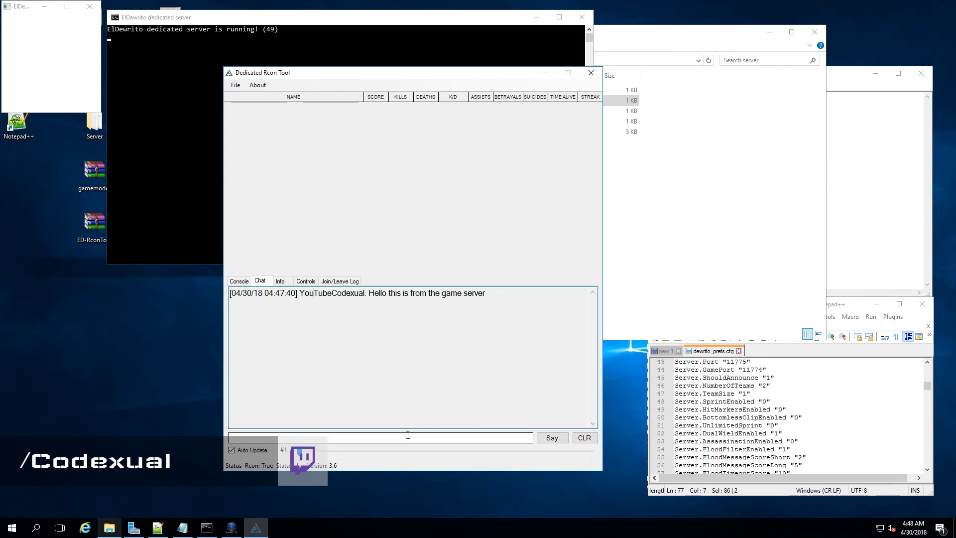
pyautogui.click(392, 440)
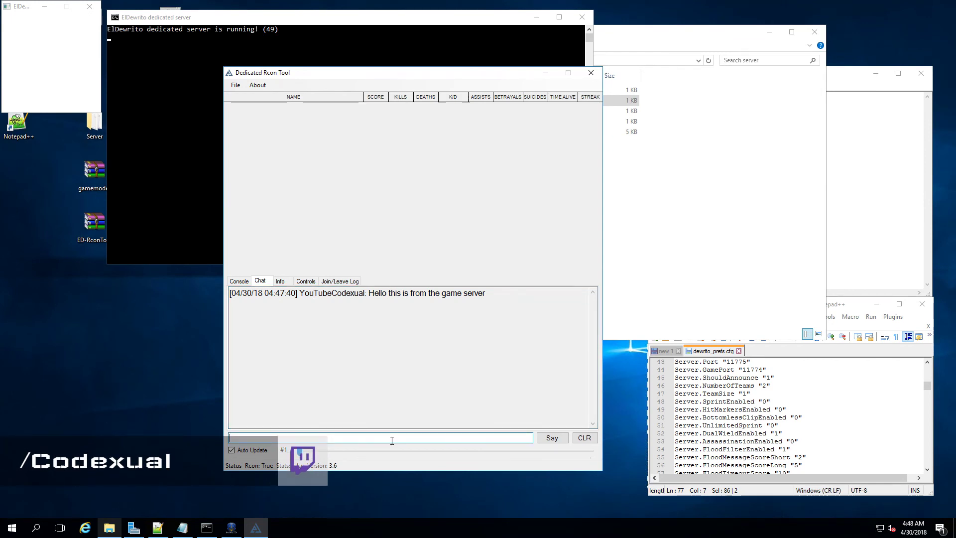
pyautogui.write('Hello this is from the game se')
pyautogui.write('rver s')
pyautogui.press('Return')
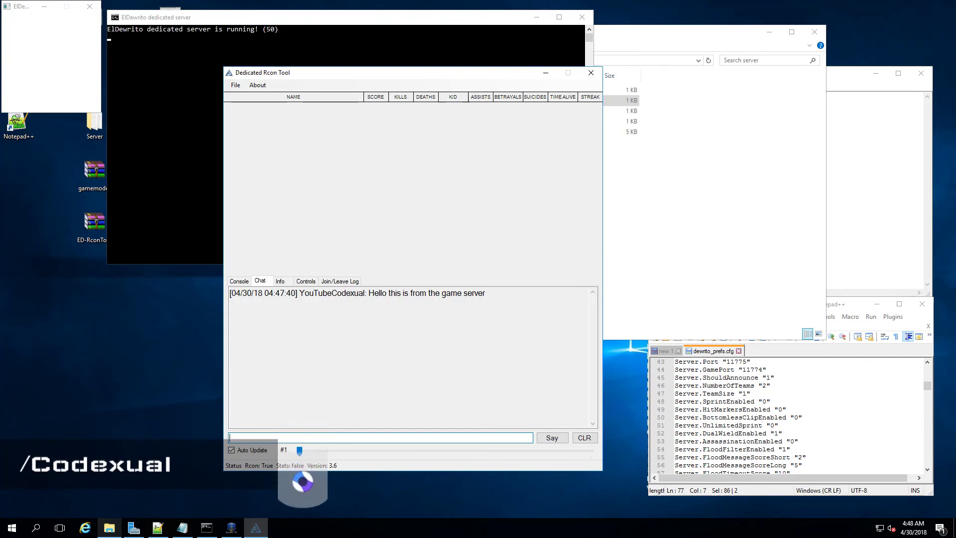
# Step: Highlight the sender and text of the SERVER message in the chat log
pyautogui.click(300, 300)
pyautogui.moveTo(300, 301); pyautogui.dragTo(401, 309)
pyautogui.doubleClick(314, 303)
pyautogui.click(337, 303)
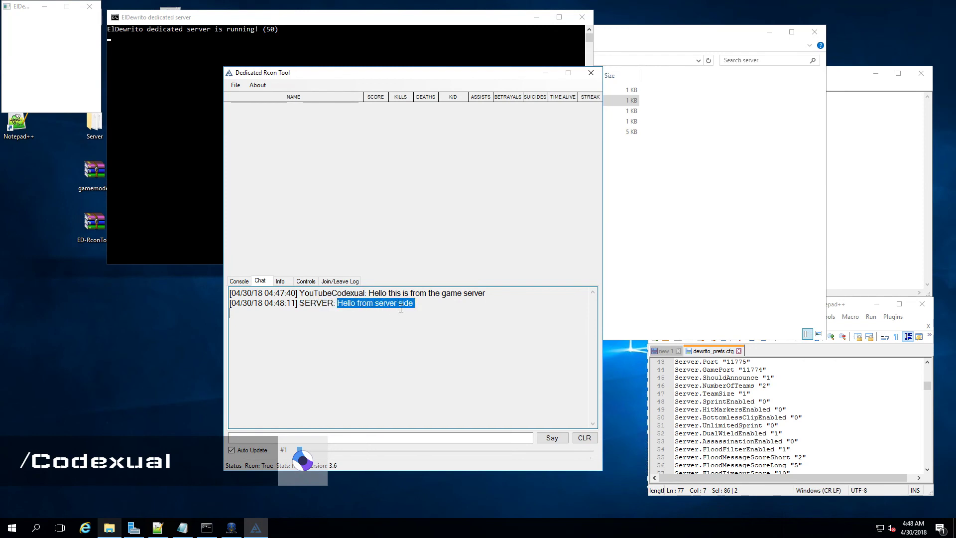